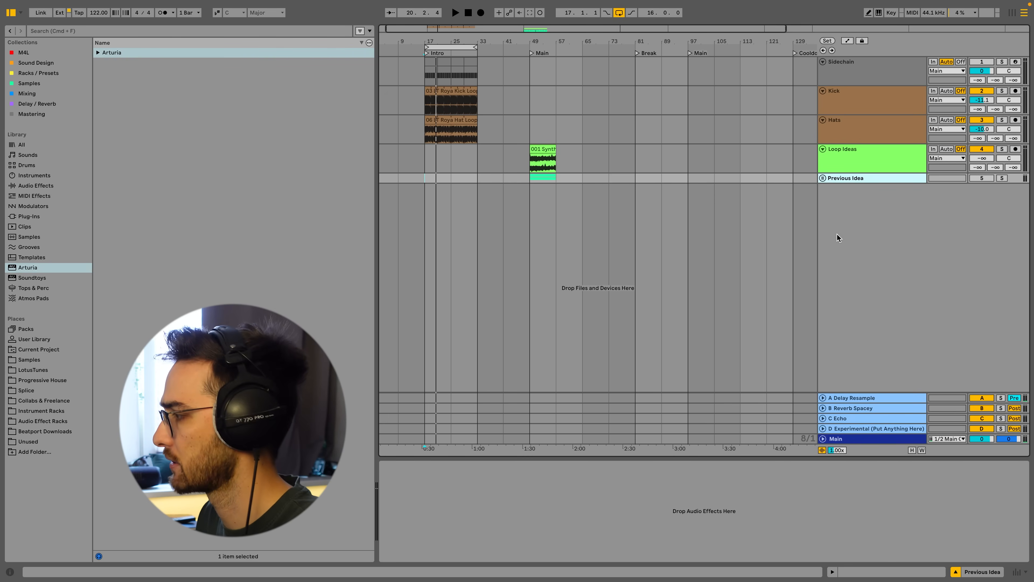
# Inspect the device chains on each return track and the Loop Ideas track.
pyautogui.click(842, 398)
pyautogui.click(846, 409)
pyautogui.click(845, 418)
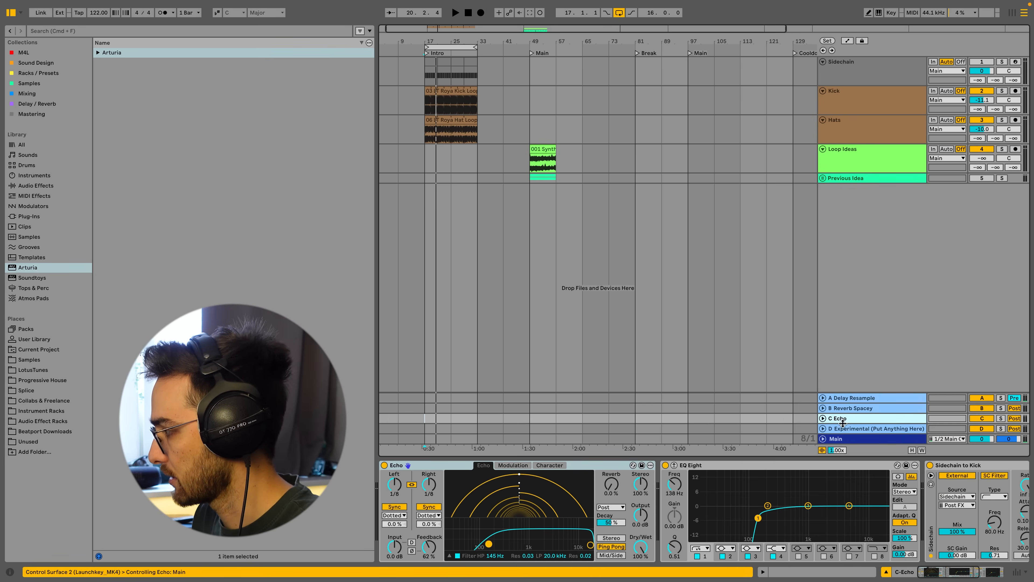
pyautogui.click(845, 429)
pyautogui.click(843, 419)
pyautogui.click(842, 398)
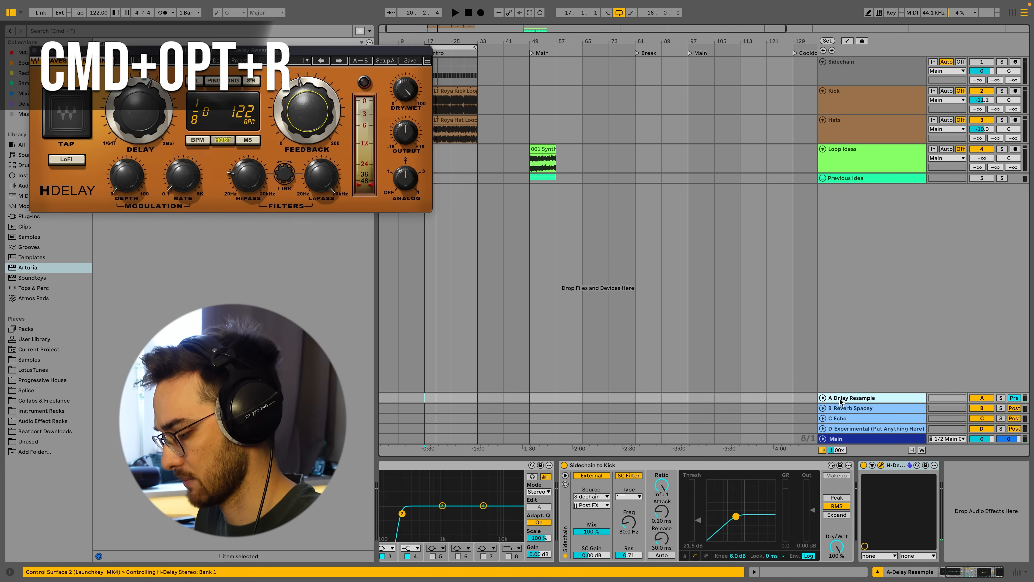
pyautogui.press('super+alt+r')
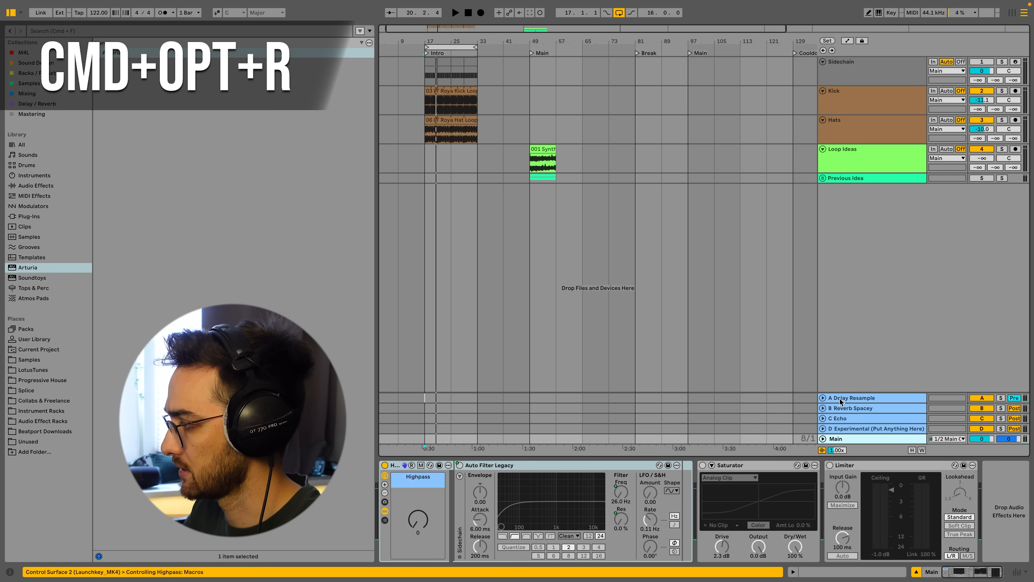
pyautogui.click(840, 399)
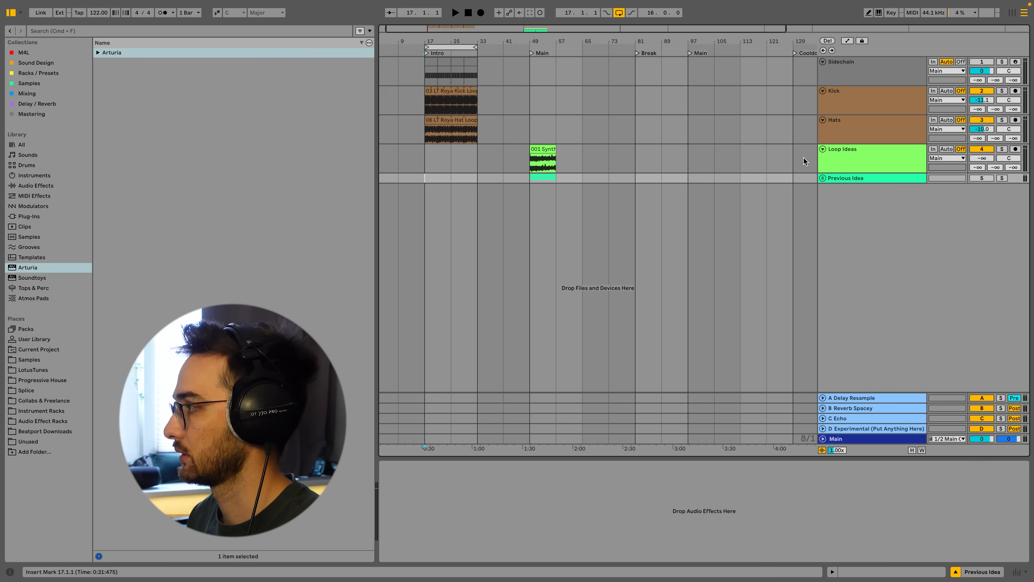
pyautogui.click(875, 159)
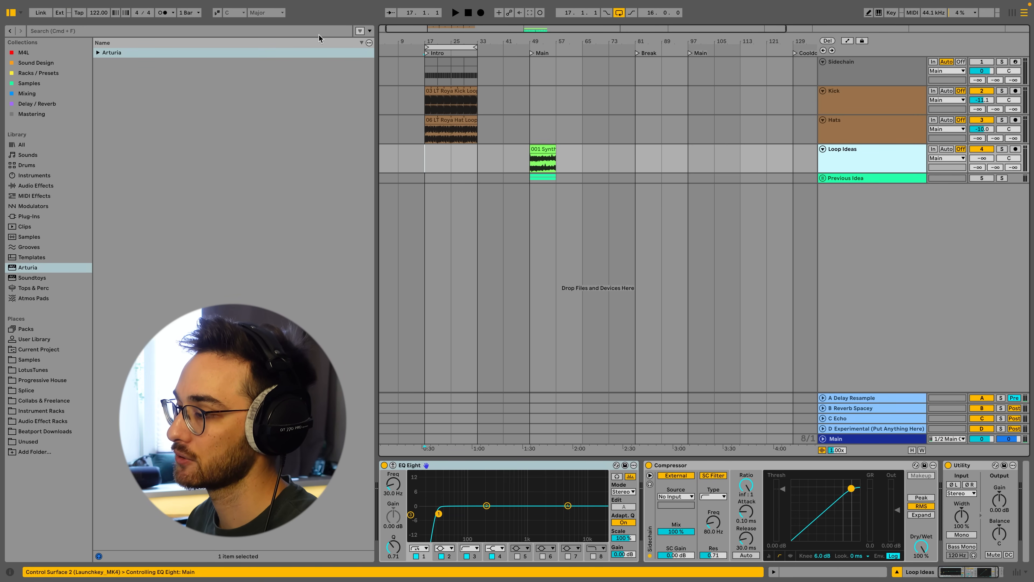
# Open the Eclipse - Progressive House 03 WAV sample folder in the LotusTunes place.
pyautogui.click(34, 370)
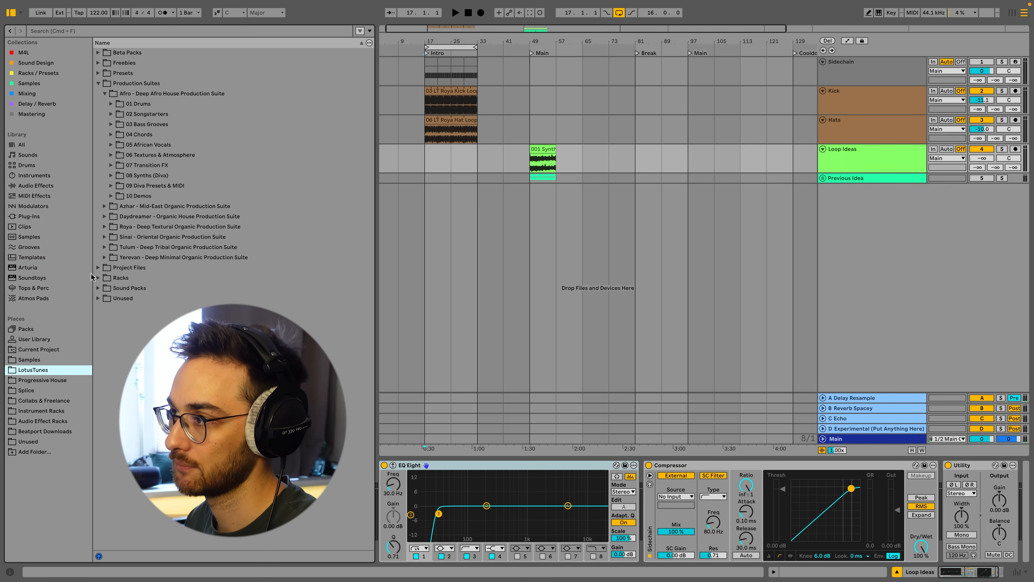
pyautogui.click(98, 83)
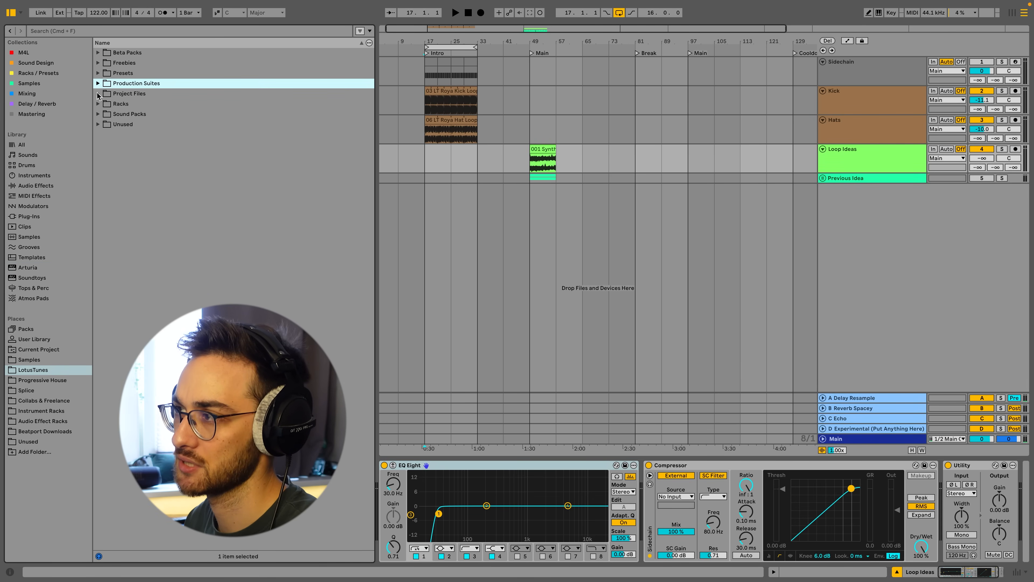
pyautogui.click(98, 114)
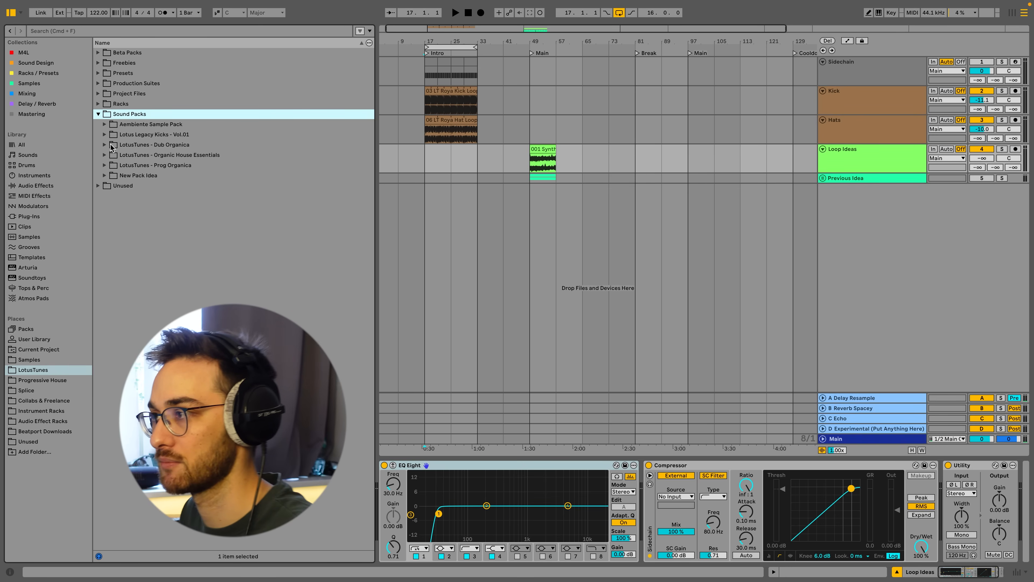
pyautogui.click(105, 84)
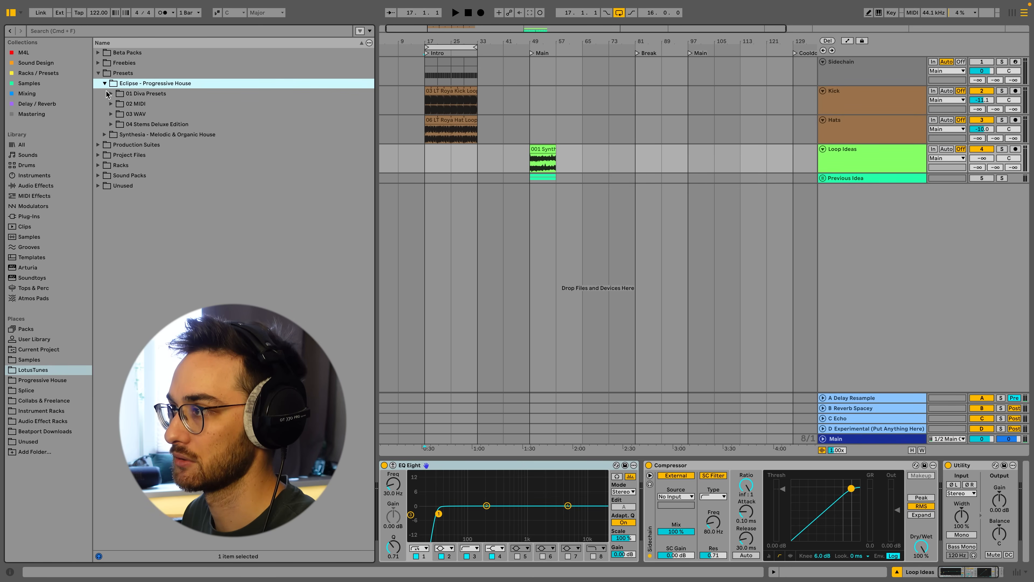
pyautogui.click(110, 114)
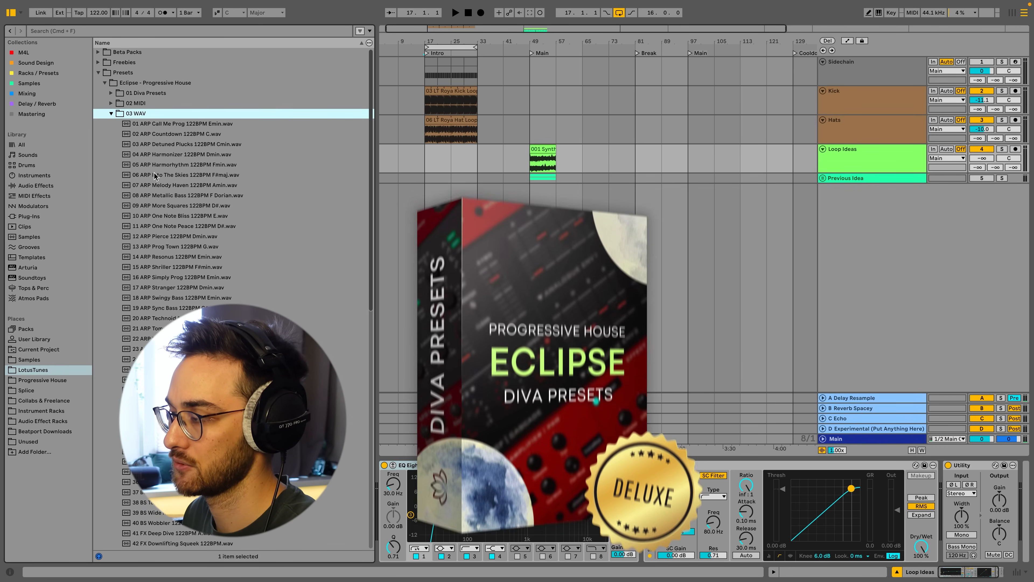
# Preview ARP samples and place 24 ARP White Noise Plucks 122BPM Gmin.wav on the Loop Ideas track at bar 17.
pyautogui.scroll(-3, 202, 211)
pyautogui.click(199, 216)
pyautogui.scroll(-1, 199, 244)
pyautogui.click(198, 259)
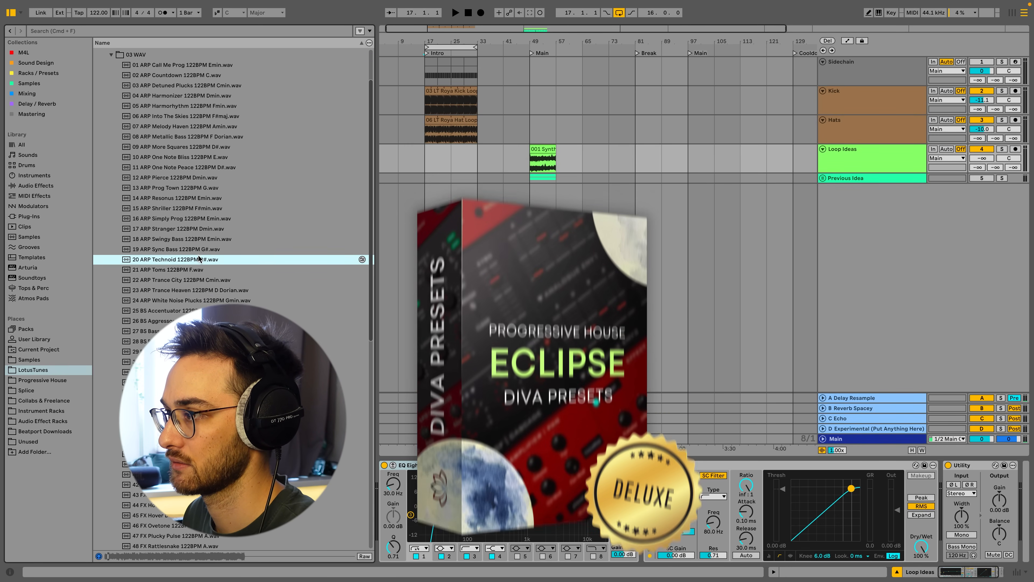
pyautogui.scroll(-1, 199, 277)
pyautogui.click(199, 296)
pyautogui.scroll(-1, 199, 300)
pyautogui.moveTo(203, 268); pyautogui.dragTo(426, 167)
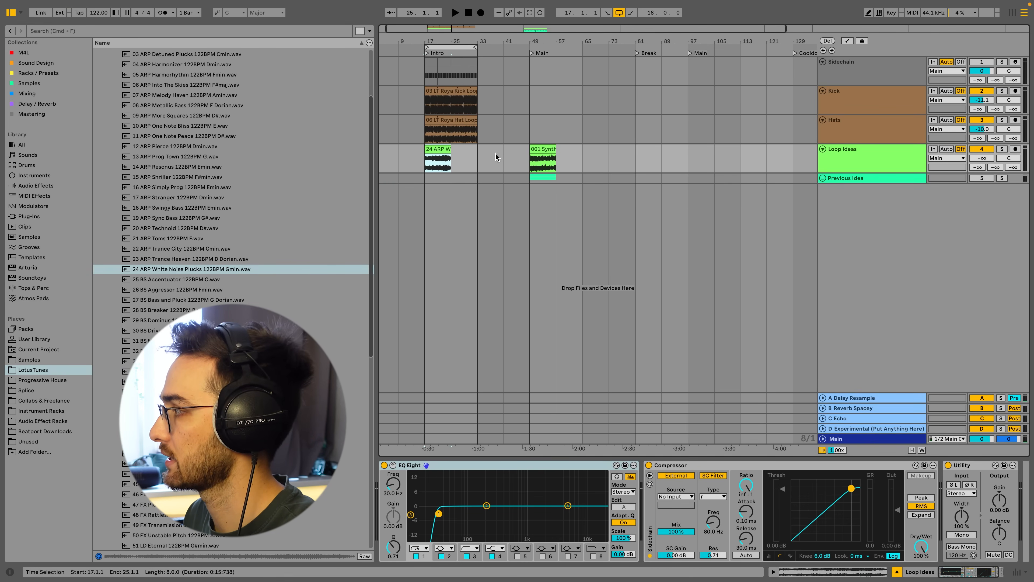
# Enlarge the Loop Ideas track and extend the ARP clip to end at bar 33.
pyautogui.click(827, 167)
pyautogui.moveTo(829, 173); pyautogui.dragTo(831, 191)
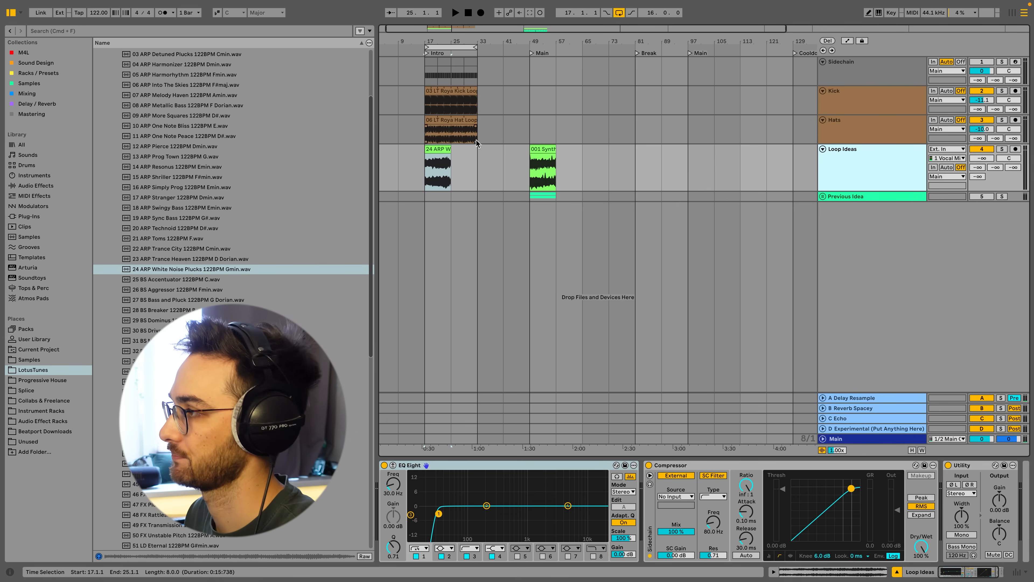
pyautogui.moveTo(451, 150); pyautogui.dragTo(474, 150)
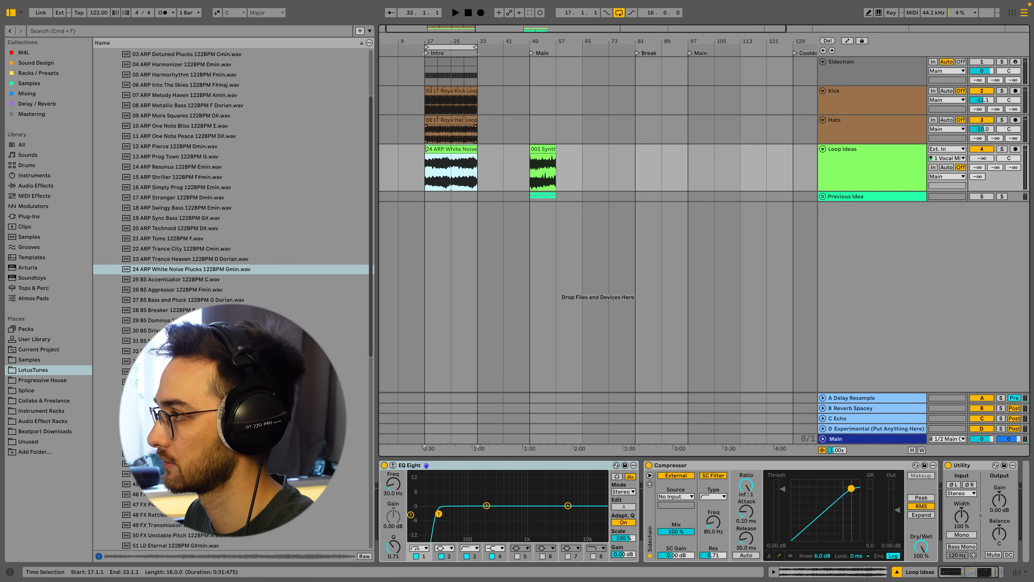
pyautogui.rightClick(424, 105)
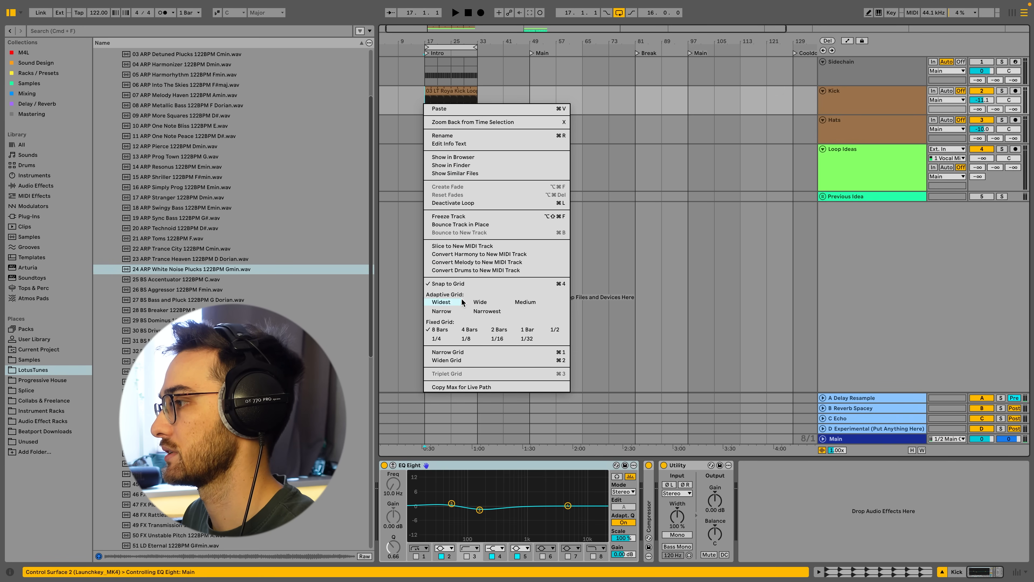
pyautogui.click(411, 283)
pyautogui.click(424, 194)
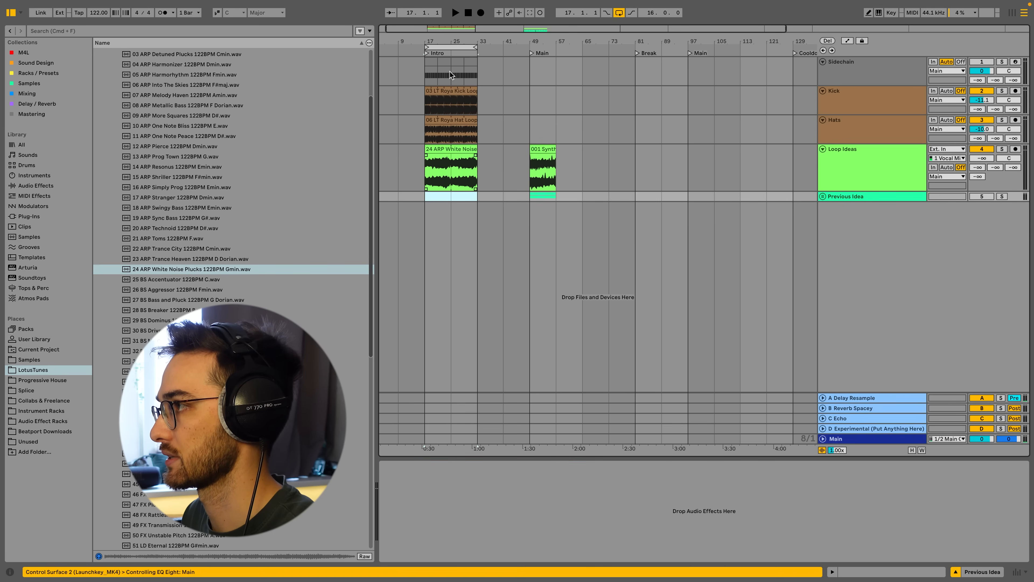
pyautogui.rightClick(451, 46)
pyautogui.click(440, 202)
pyautogui.click(426, 197)
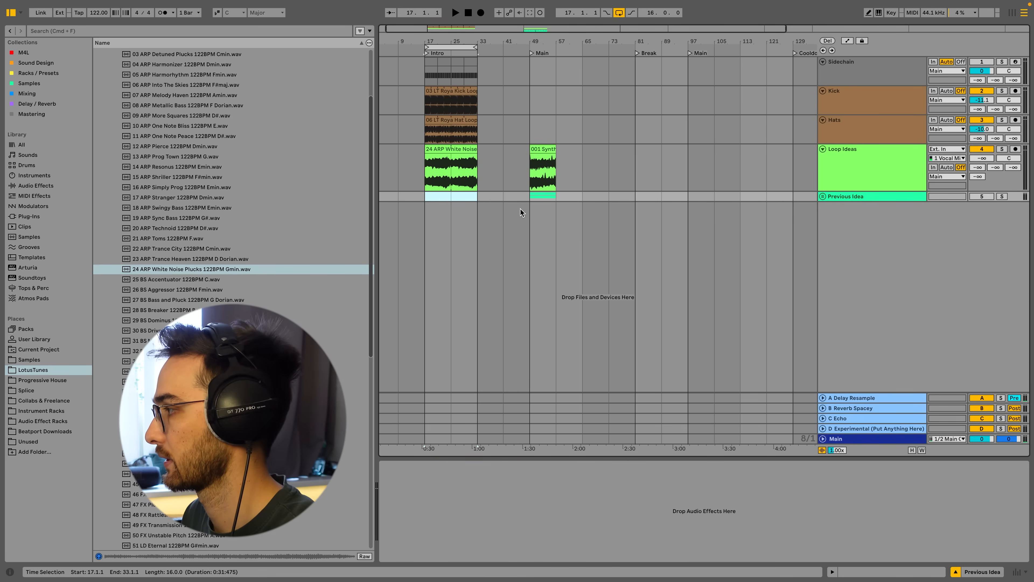
# Open the H-Delay plugin window on the A Delay Resample return, reposition it and close it.
pyautogui.click(854, 175)
pyautogui.click(844, 399)
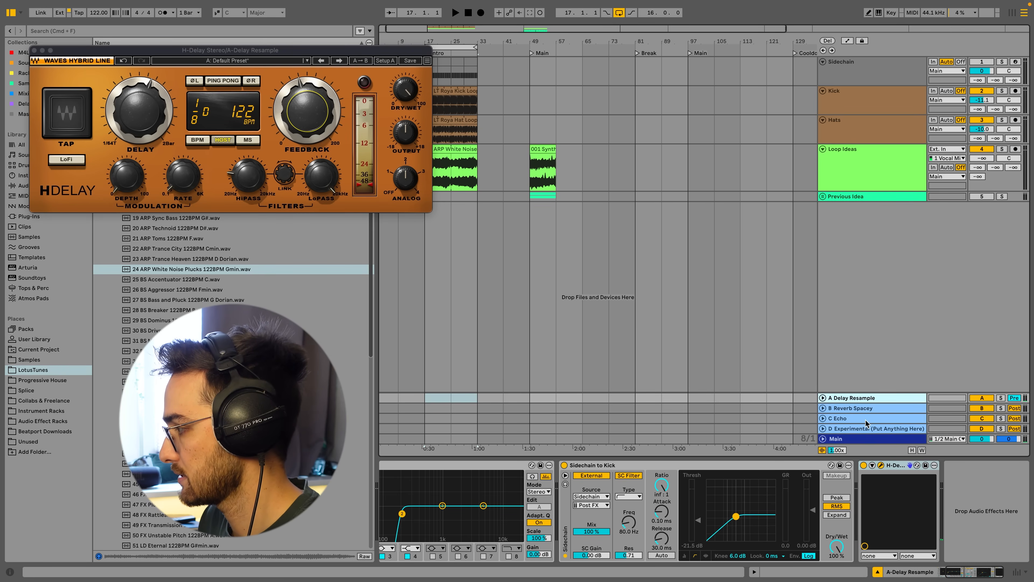
pyautogui.click(947, 574)
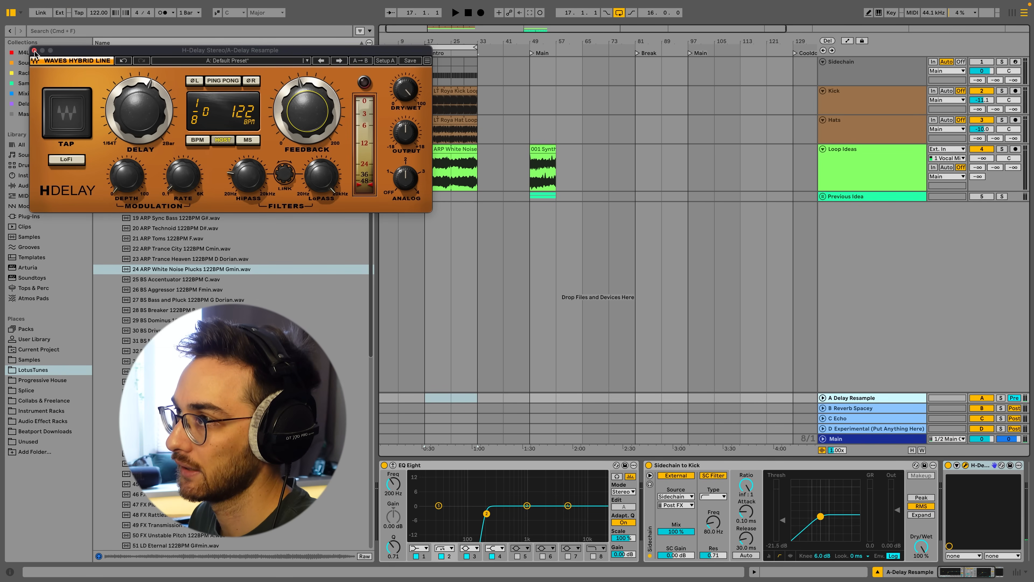
pyautogui.moveTo(35, 51); pyautogui.dragTo(141, 97)
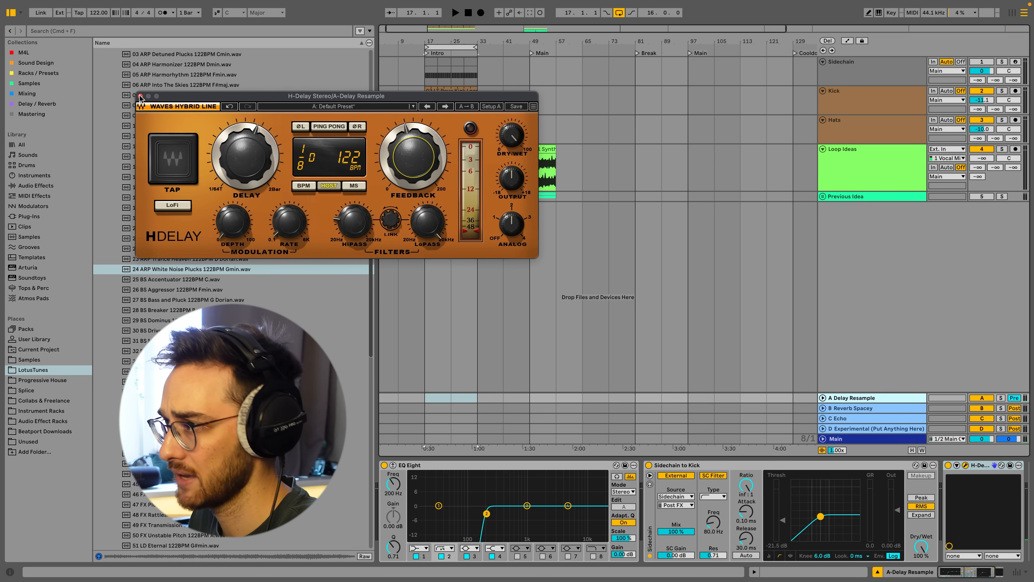
pyautogui.click(141, 96)
# Search the Delay / Reverb collection for echo and select EchoBoy Jr.
pyautogui.click(26, 104)
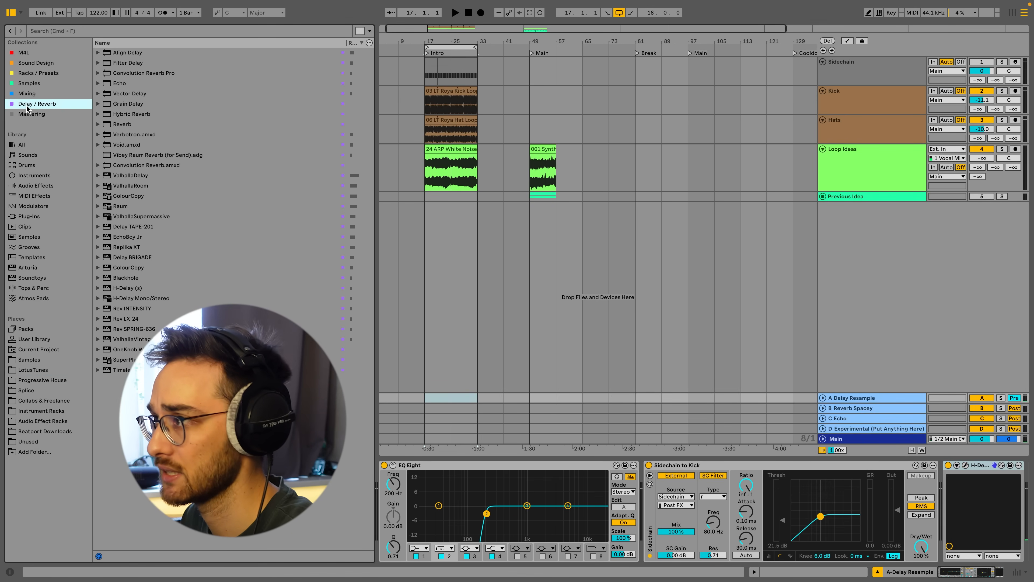
pyautogui.click(102, 31)
pyautogui.write('echo')
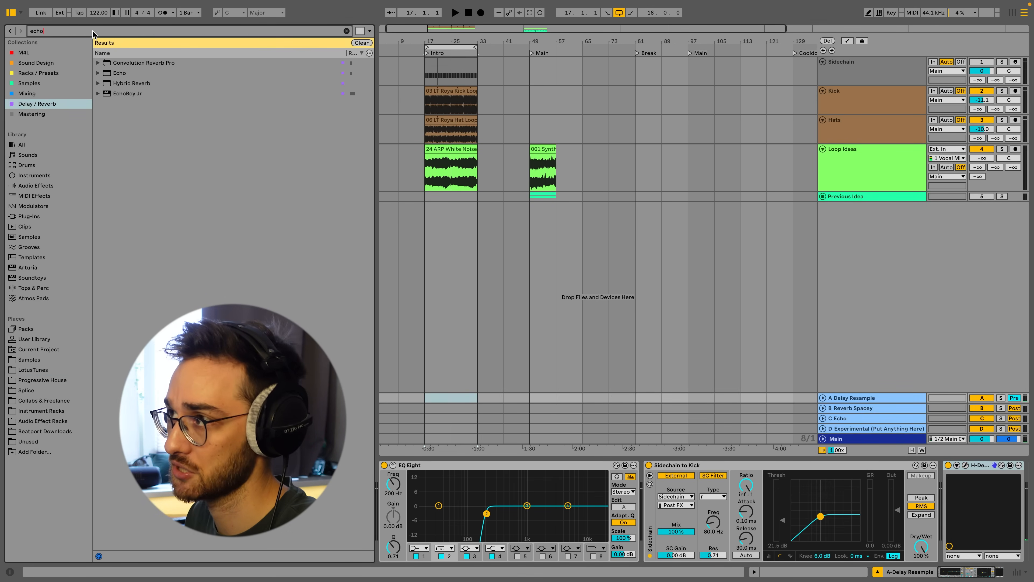
pyautogui.click(127, 74)
pyautogui.click(128, 96)
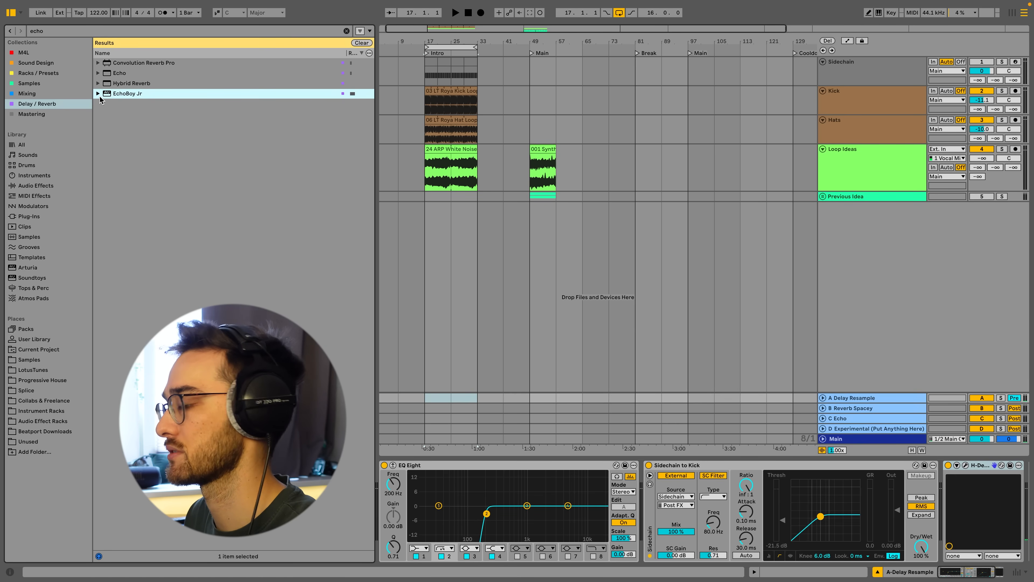
# Open the H-Delay plugin on the A Delay Resample return and examine its delay, feedback and analog controls.
pyautogui.click(979, 465)
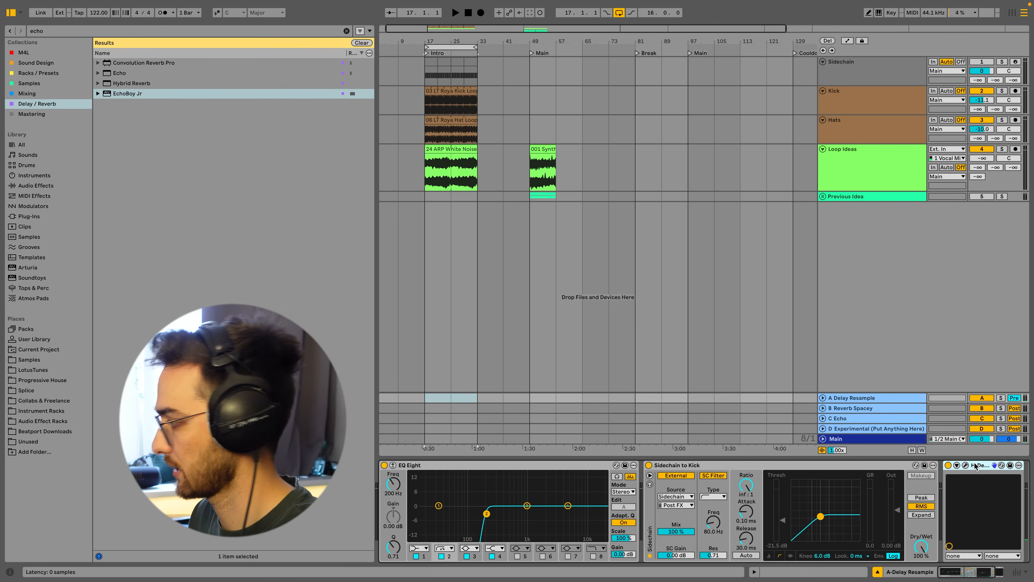
pyautogui.click(965, 465)
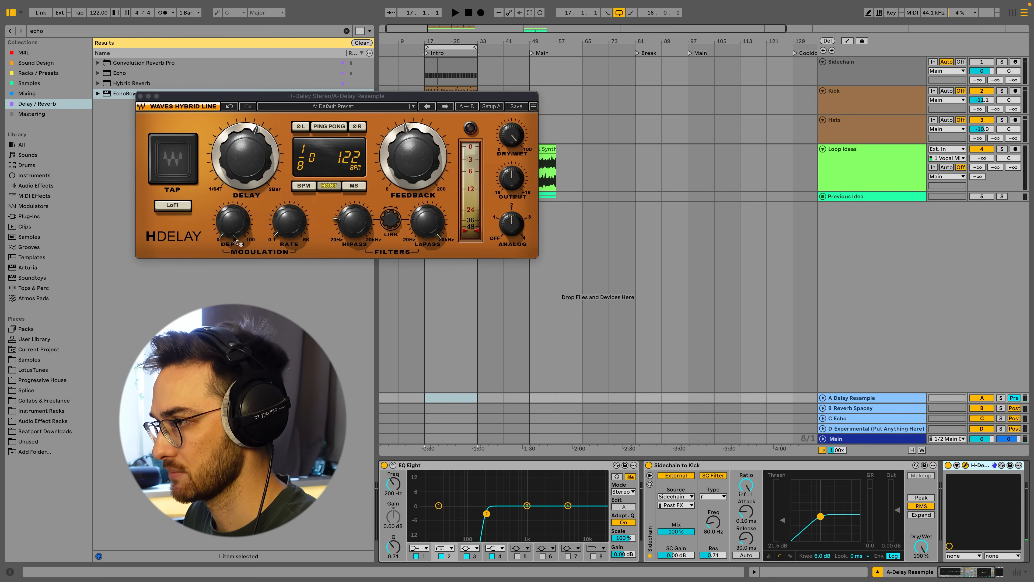
pyautogui.moveTo(243, 238)
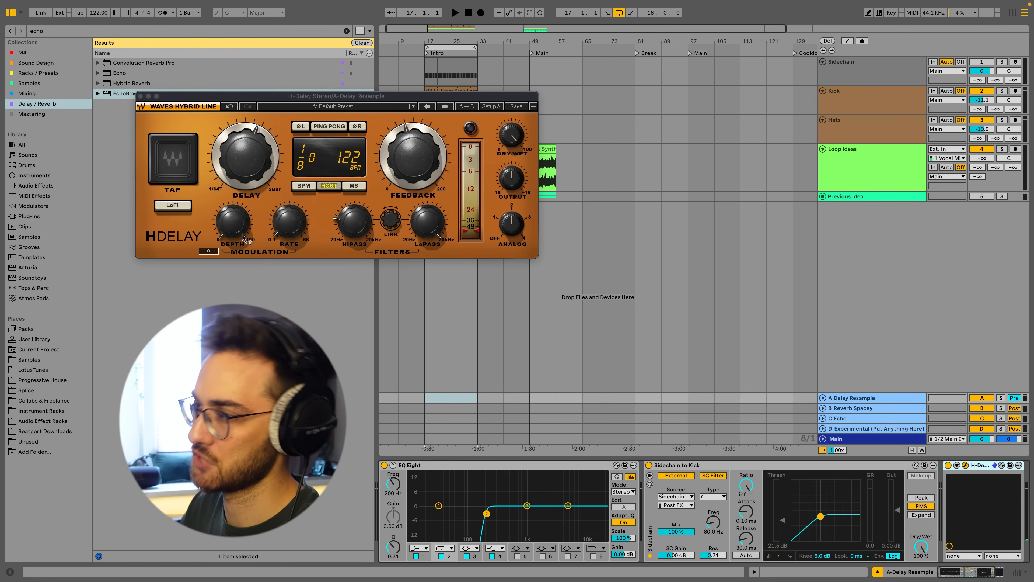
pyautogui.click(511, 223)
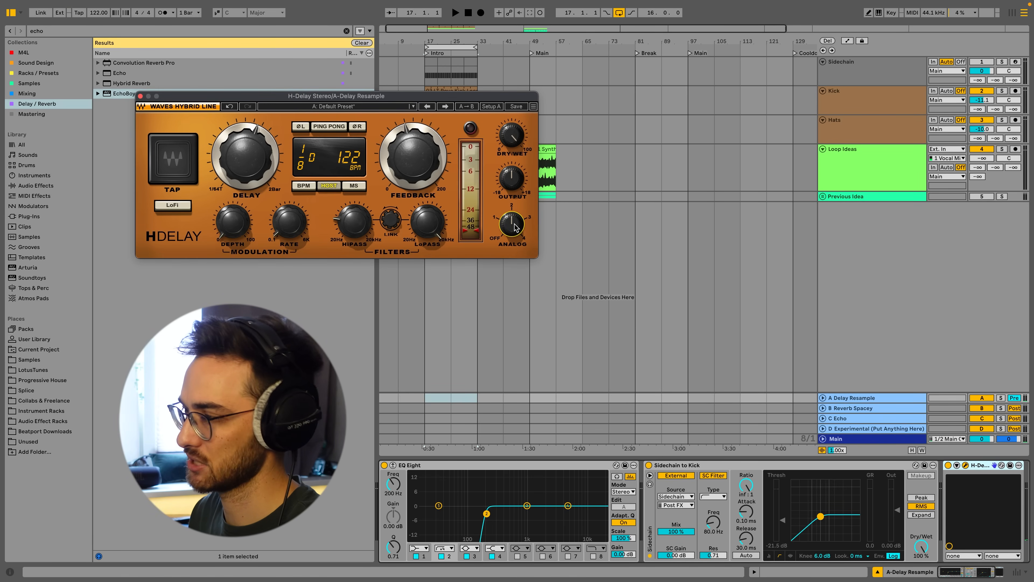
pyautogui.click(416, 171)
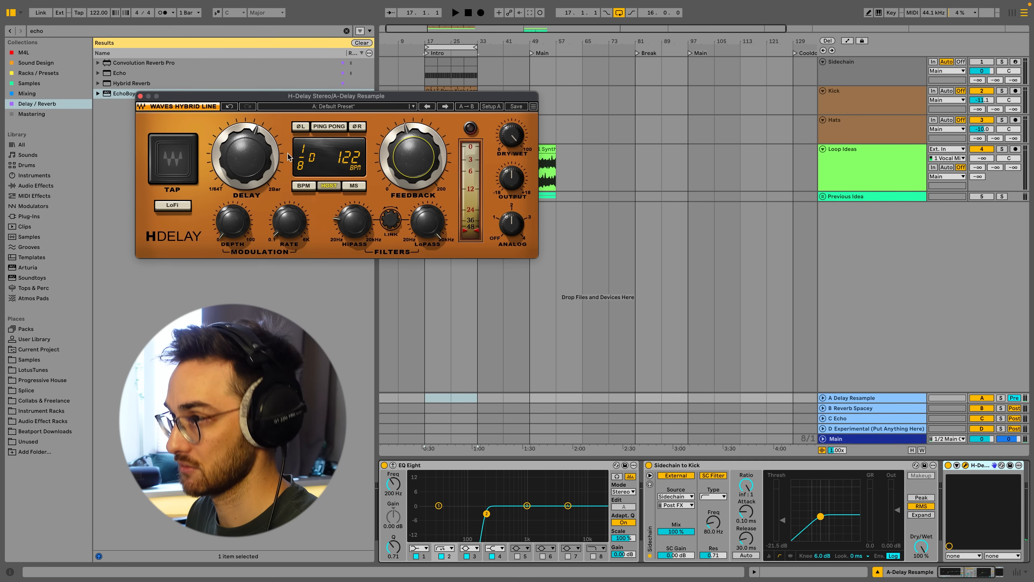
pyautogui.click(141, 96)
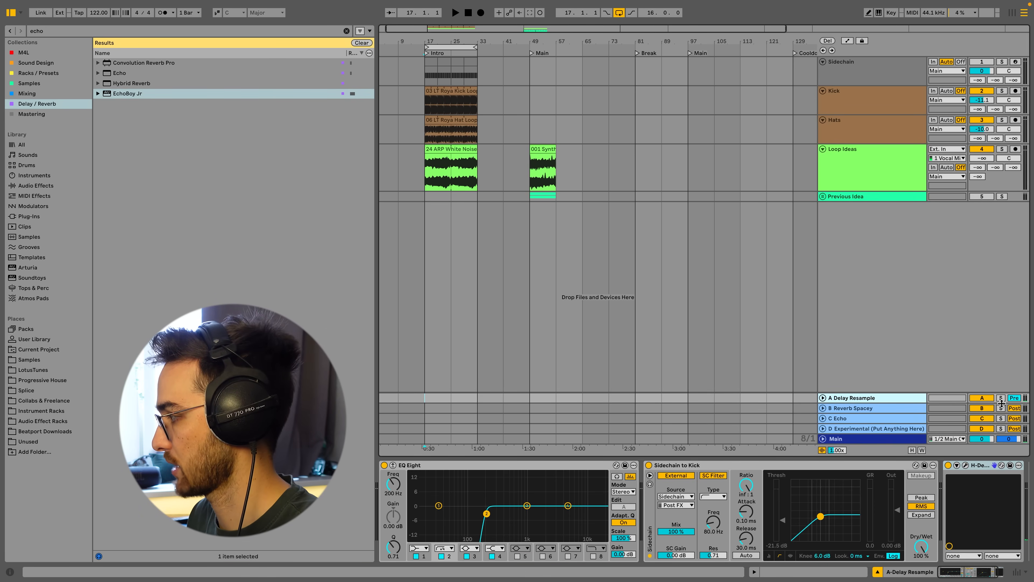
# Review the A Delay Resample send on Loop Ideas and the return's H-Delay settings in Session view.
pyautogui.doubleClick(1017, 399)
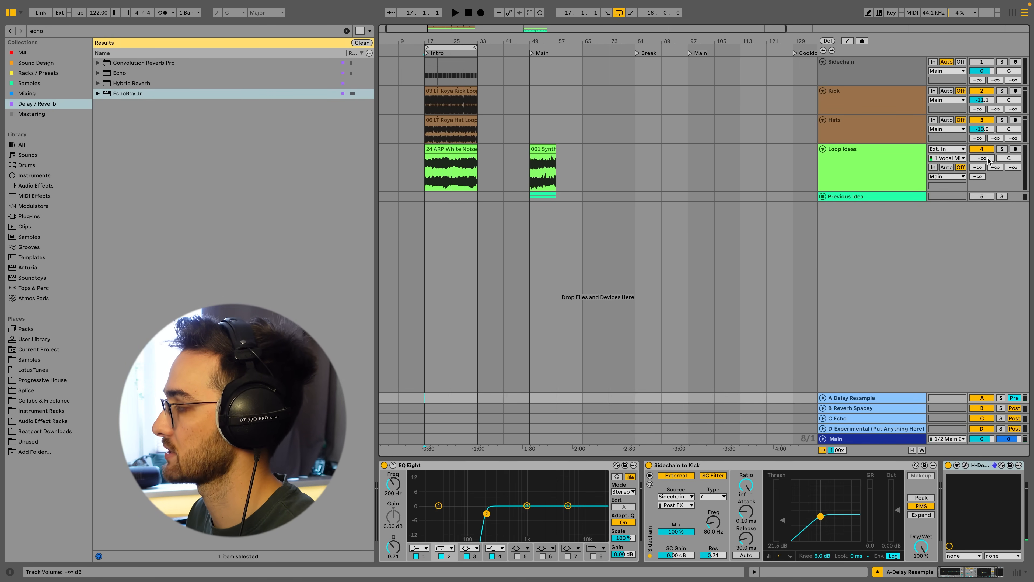
pyautogui.click(985, 173)
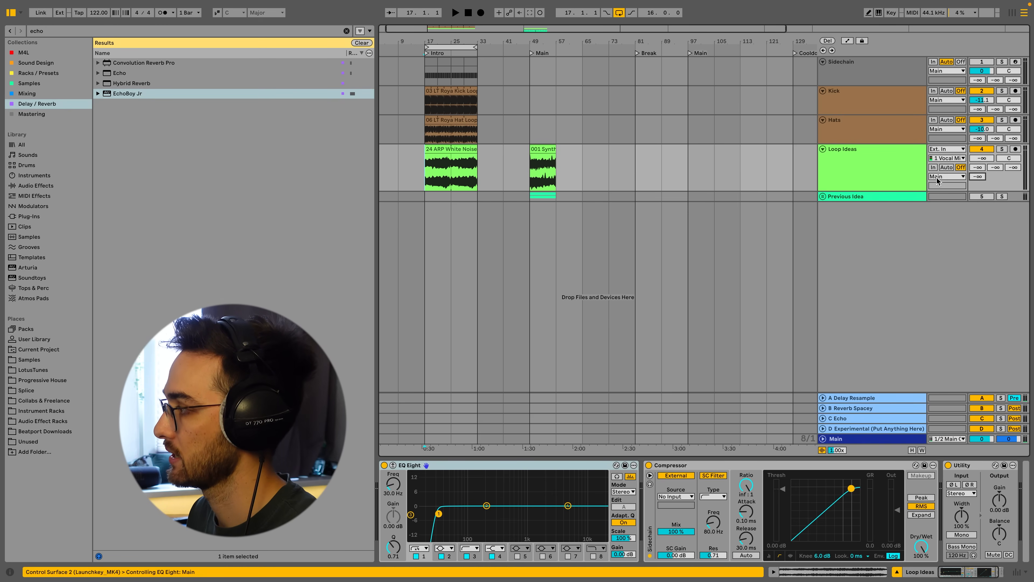
pyautogui.press('Tab')
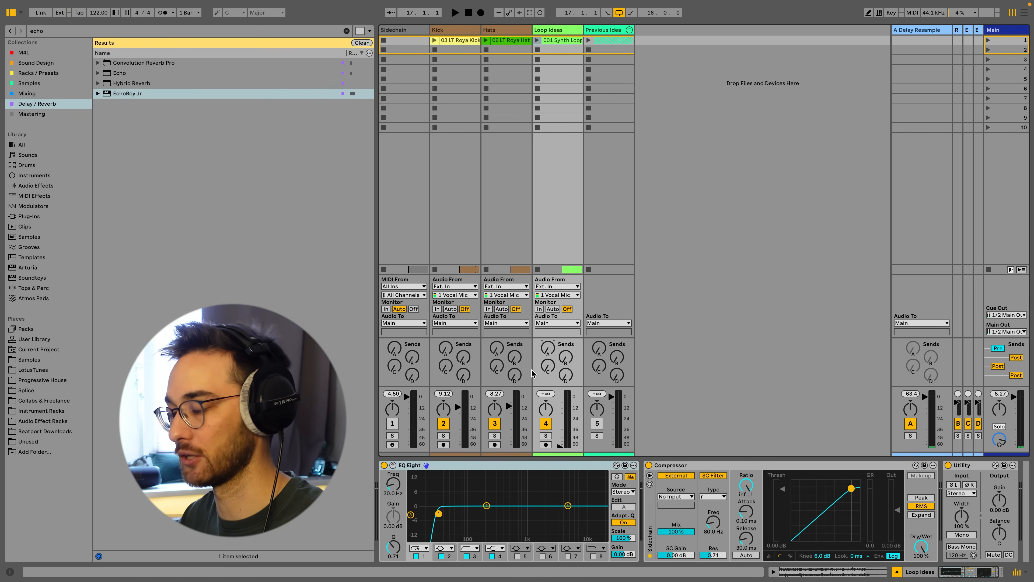
pyautogui.click(927, 289)
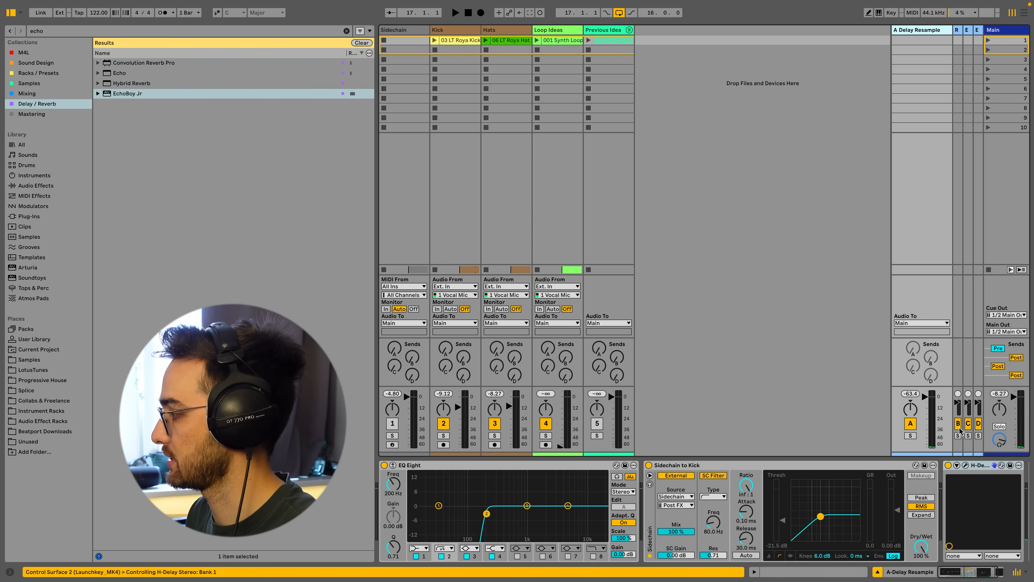
pyautogui.click(967, 466)
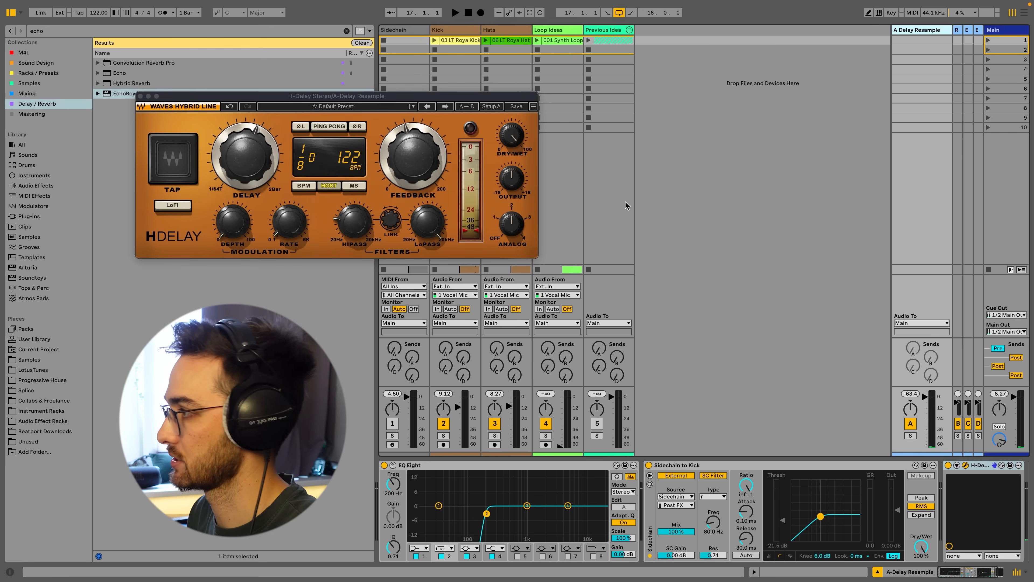
pyautogui.moveTo(514, 142)
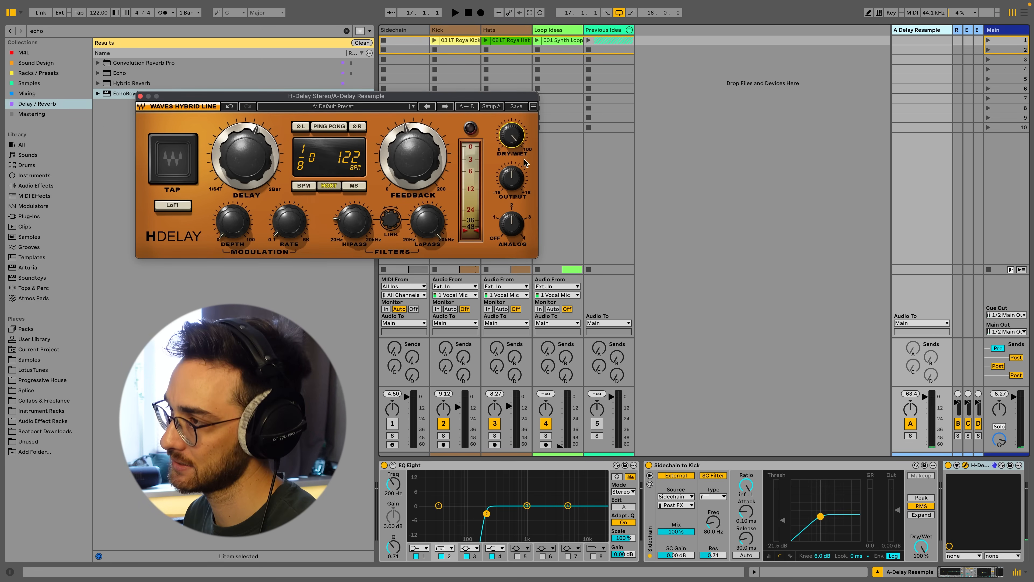
pyautogui.click(140, 96)
# Return to Arrangement view and select the ARP clip on the Loop Ideas track.
pyautogui.click(608, 175)
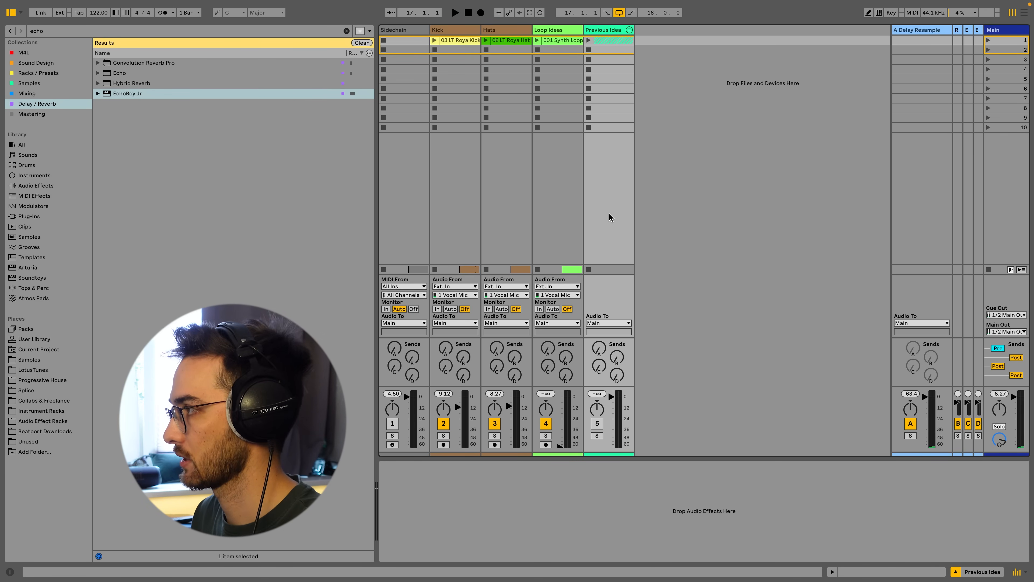
pyautogui.press('Tab')
pyautogui.click(444, 151)
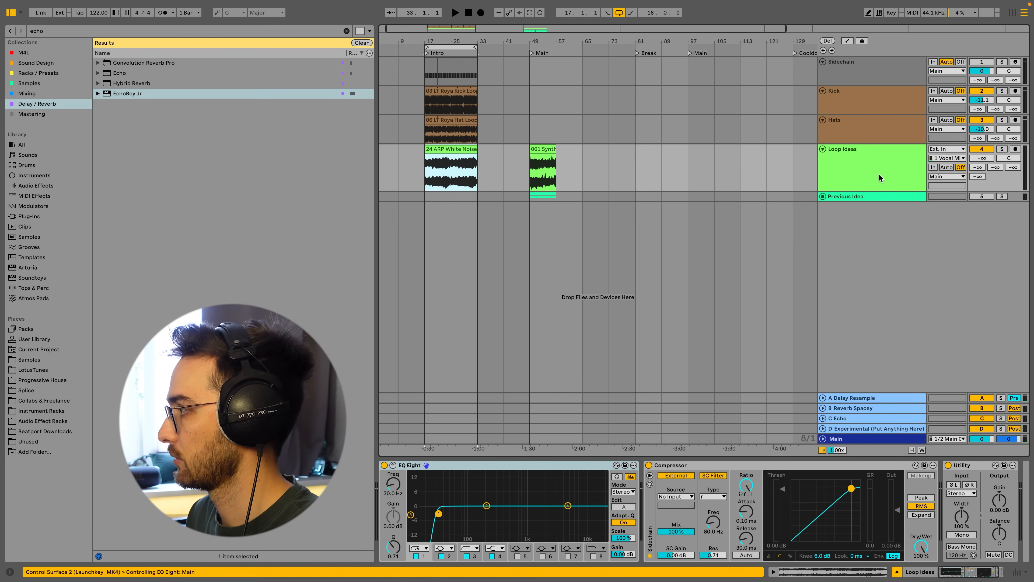
# Play the arrangement and audition the Loop Ideas send to the A Delay Resample return, toggling the return between Pre and Post.
pyautogui.press('space')
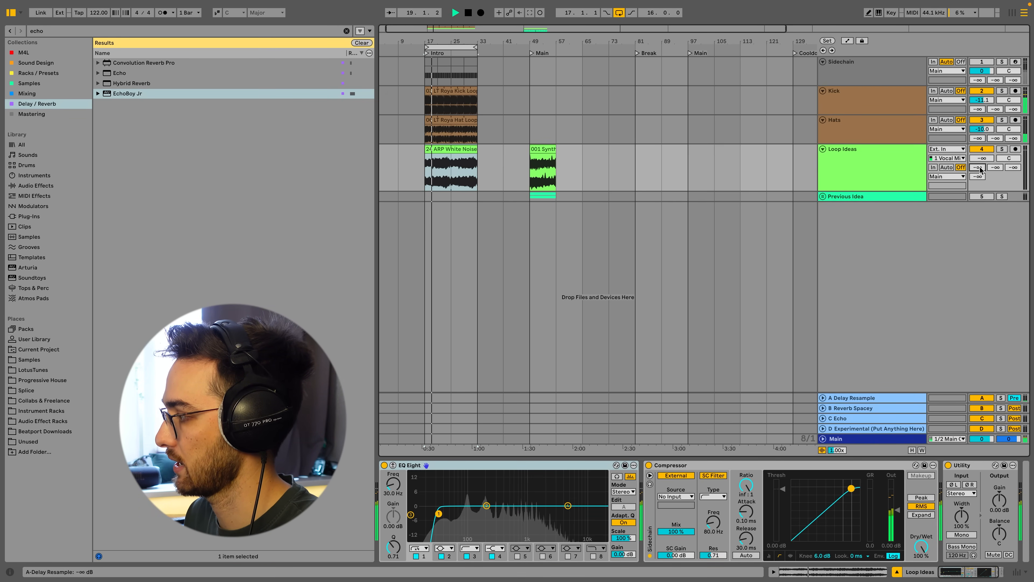
pyautogui.moveTo(981, 168); pyautogui.dragTo(979, 169)
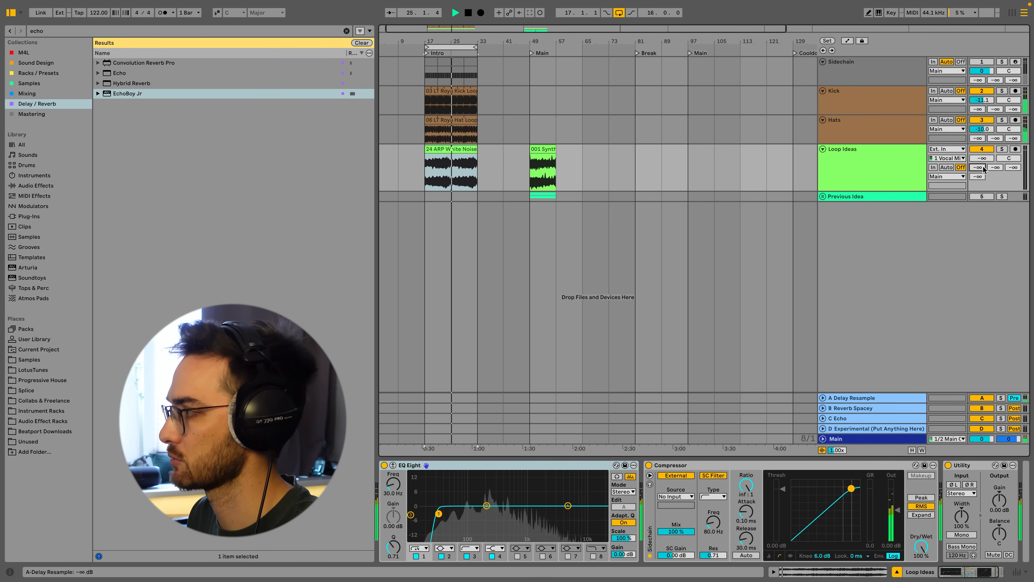
pyautogui.click(1014, 398)
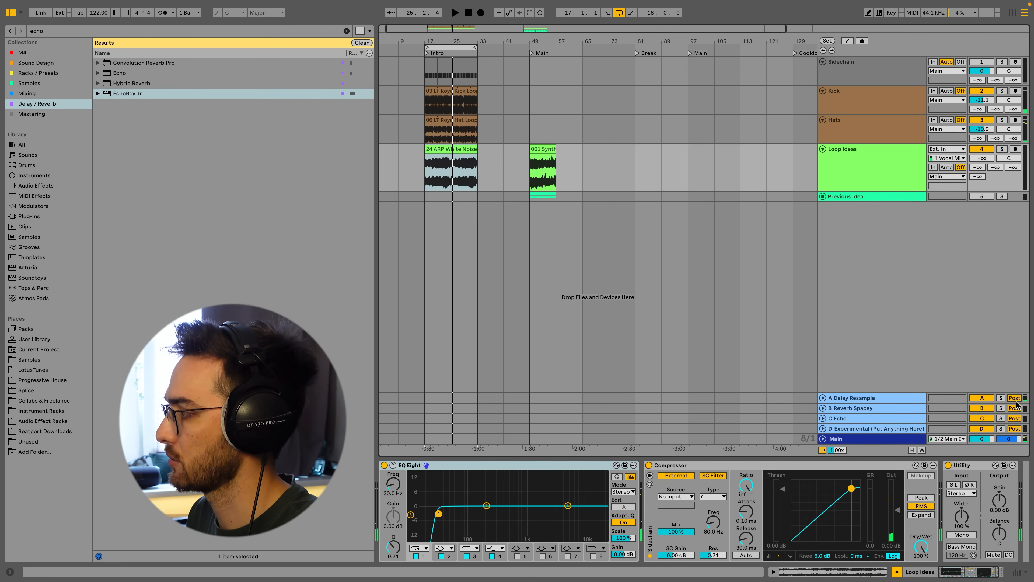
pyautogui.moveTo(979, 168); pyautogui.dragTo(983, 168)
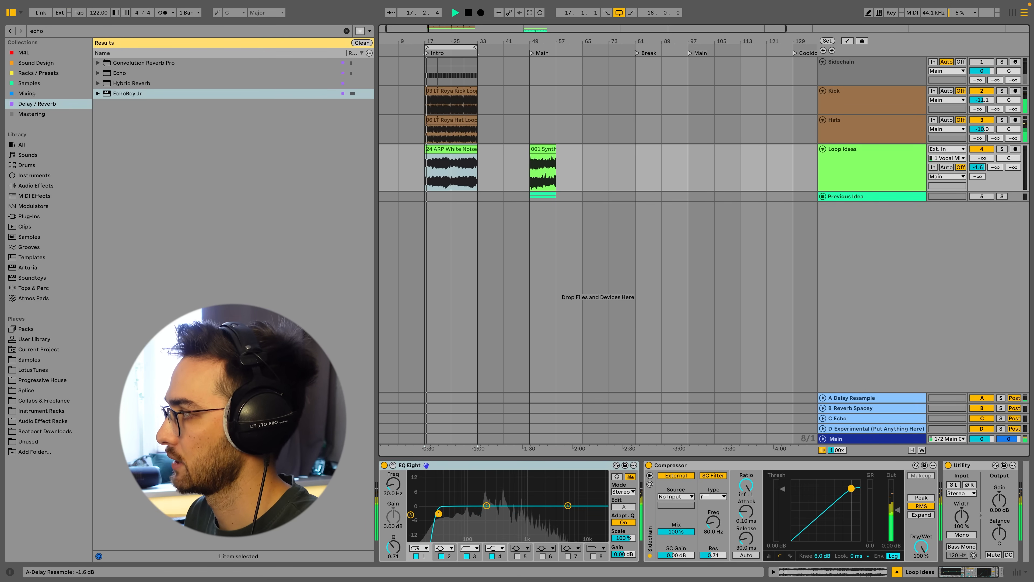
pyautogui.doubleClick(983, 168)
pyautogui.press('space')
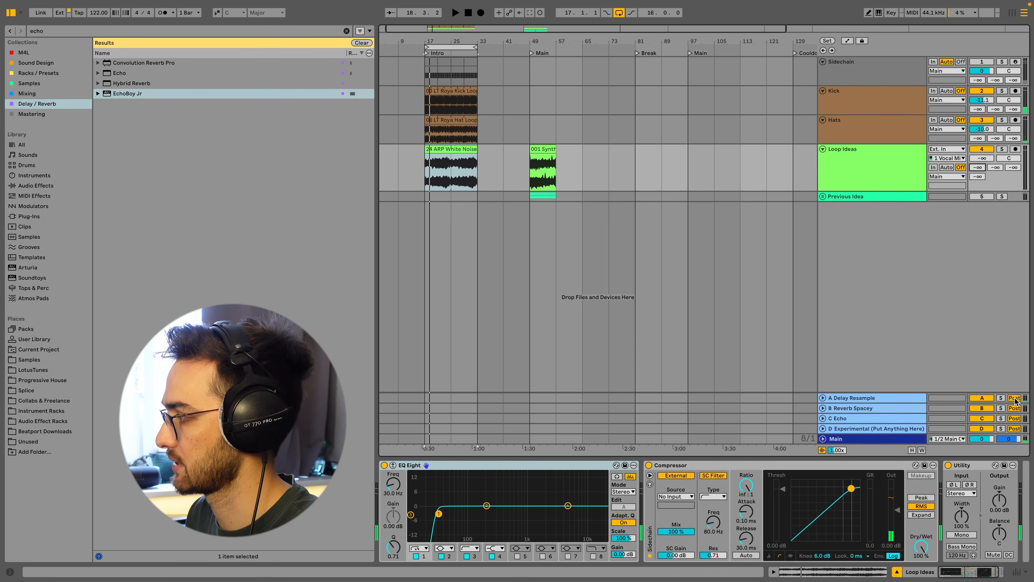
pyautogui.click(1015, 399)
# Insert a new audio track below Loop Ideas and expand it.
pyautogui.click(846, 186)
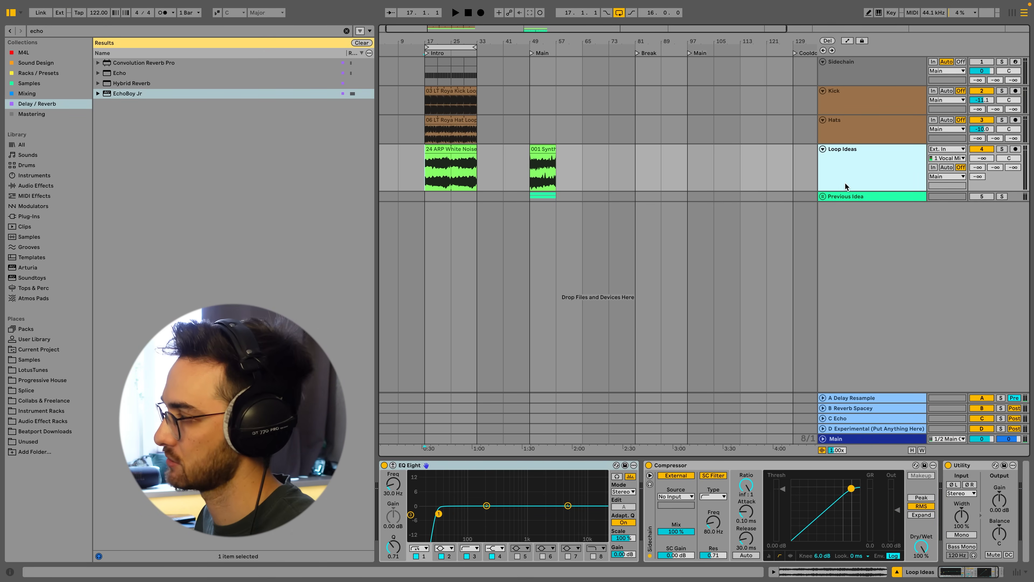
pyautogui.hotkey('ctrl', 't')
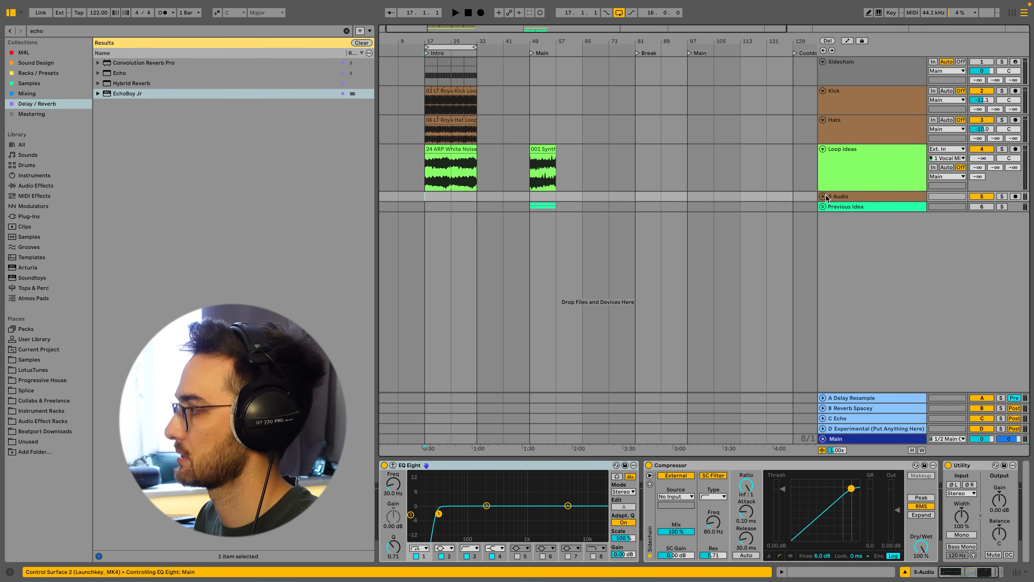
pyautogui.click(823, 196)
pyautogui.click(843, 202)
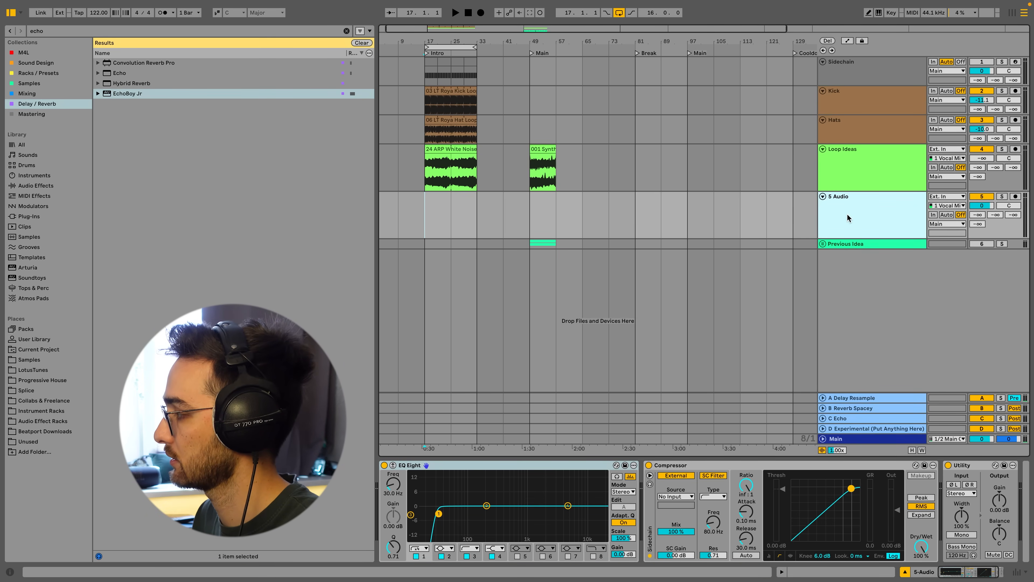
# Color the new track light blue and rename it "Resampled Delays Only".
pyautogui.rightClick(859, 210)
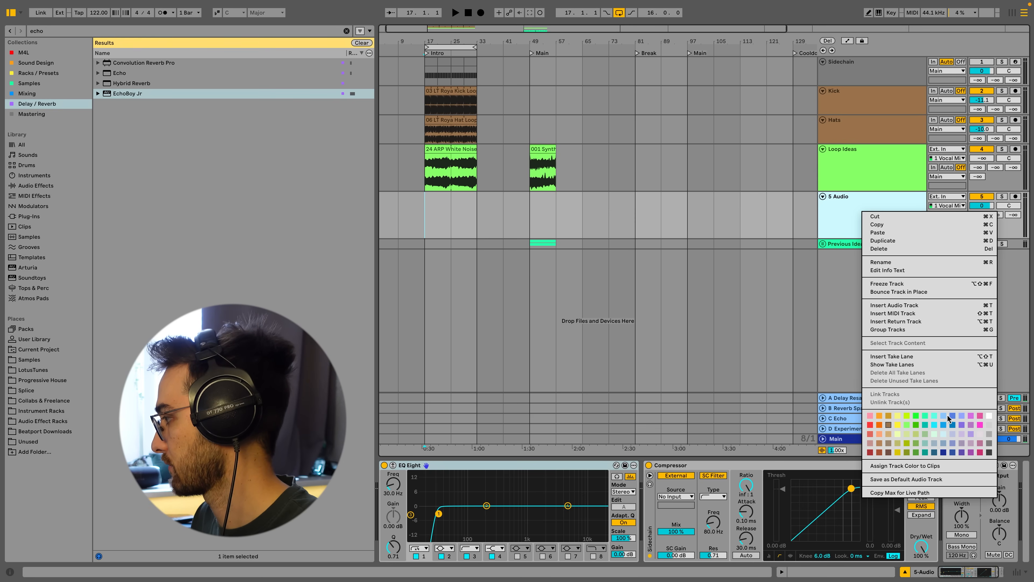
pyautogui.click(943, 415)
pyautogui.click(861, 223)
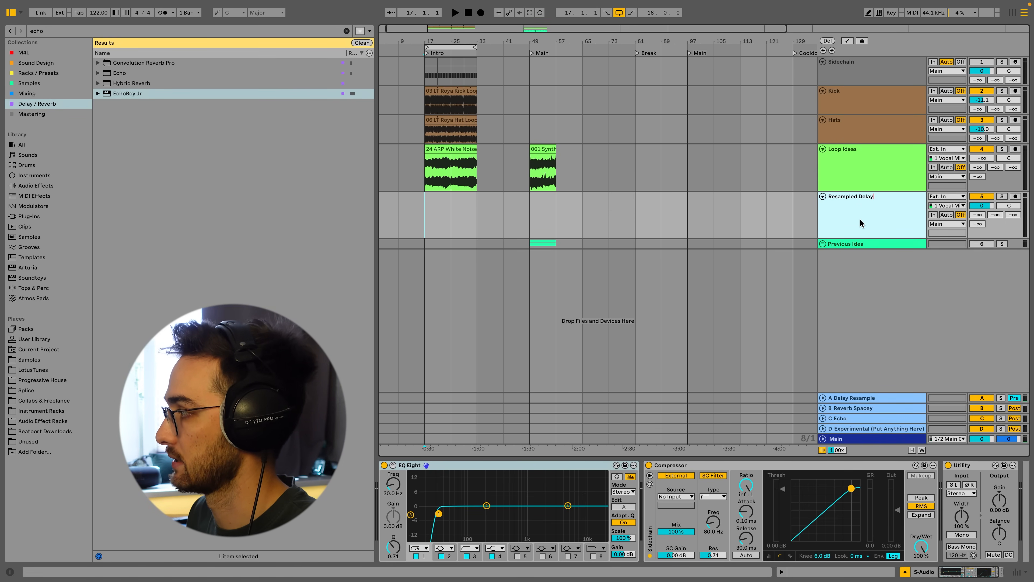
pyautogui.write('y')
pyautogui.press('Return')
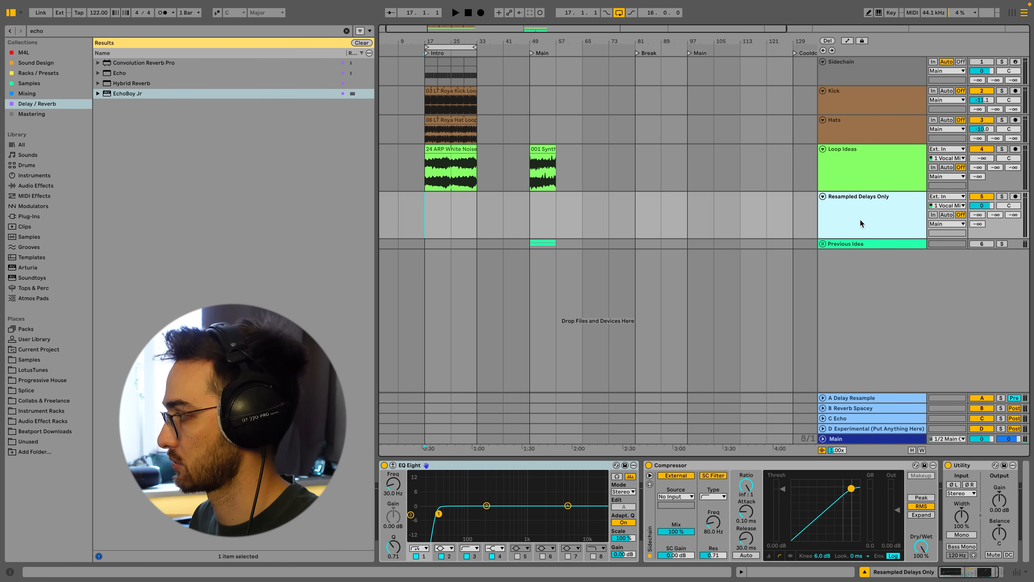
# Set the Resampled Delays Only track's input to A-Delay Resample and arm it for recording.
pyautogui.click(846, 399)
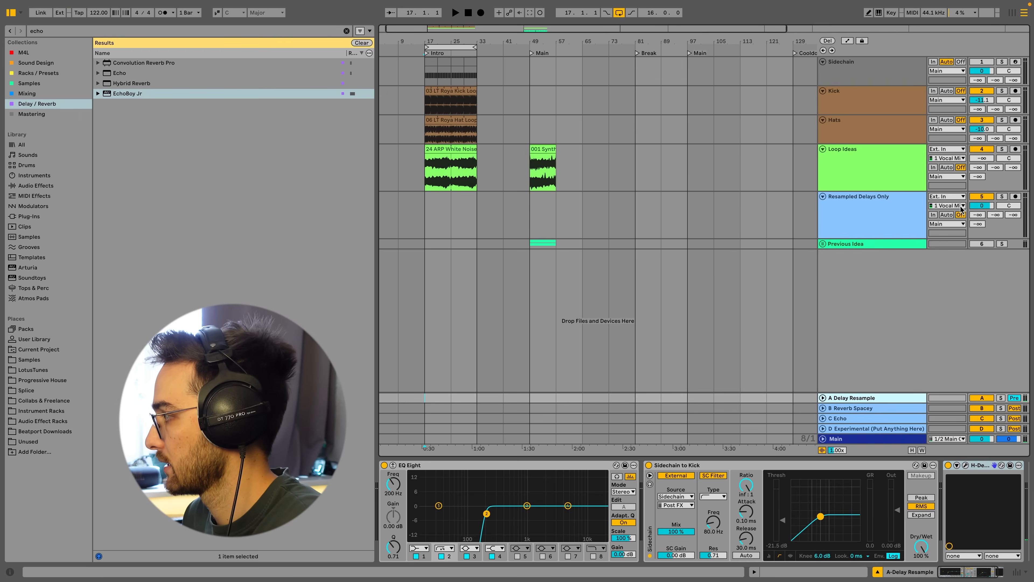
pyautogui.click(936, 199)
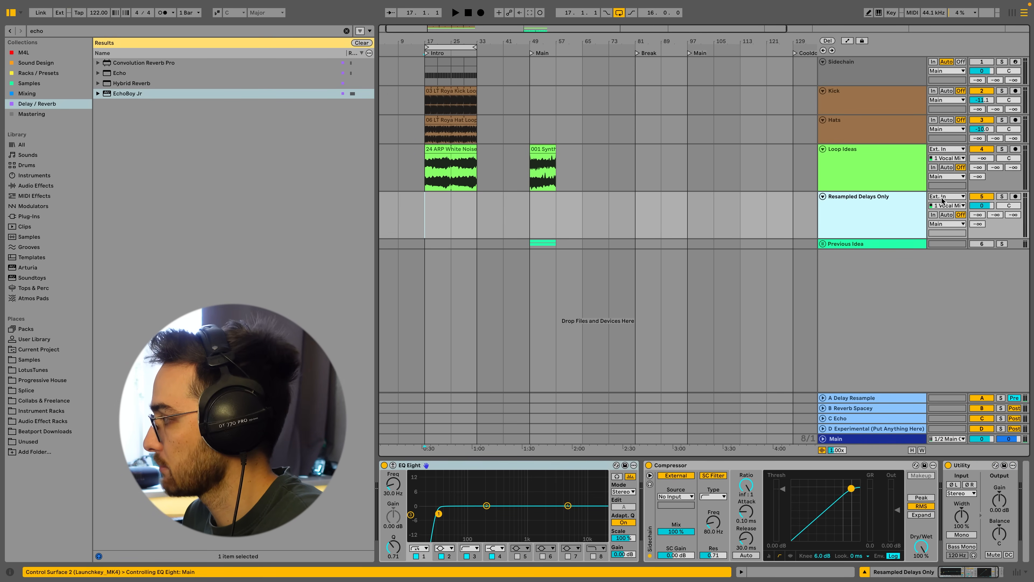
pyautogui.click(938, 197)
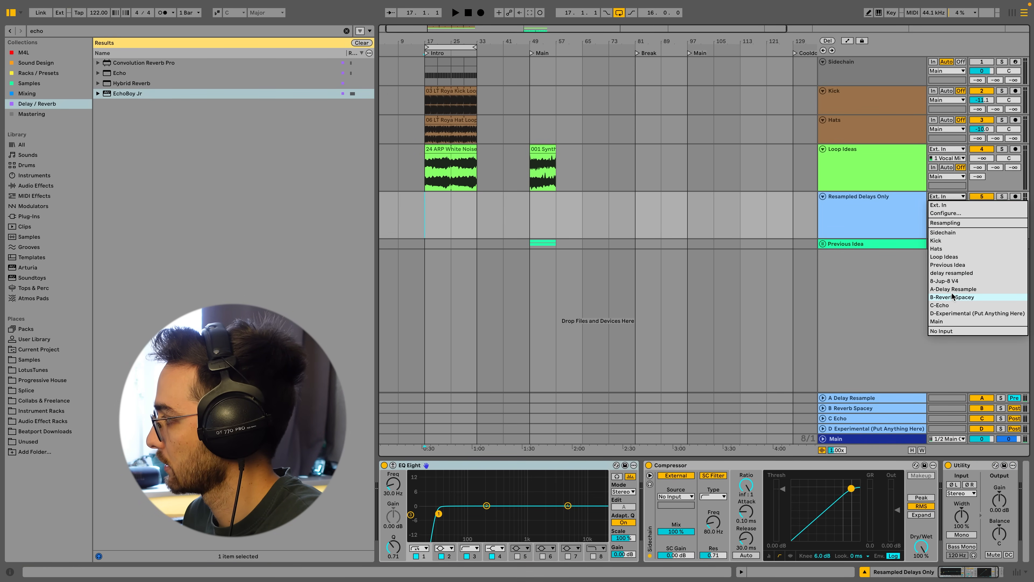
pyautogui.click(936, 290)
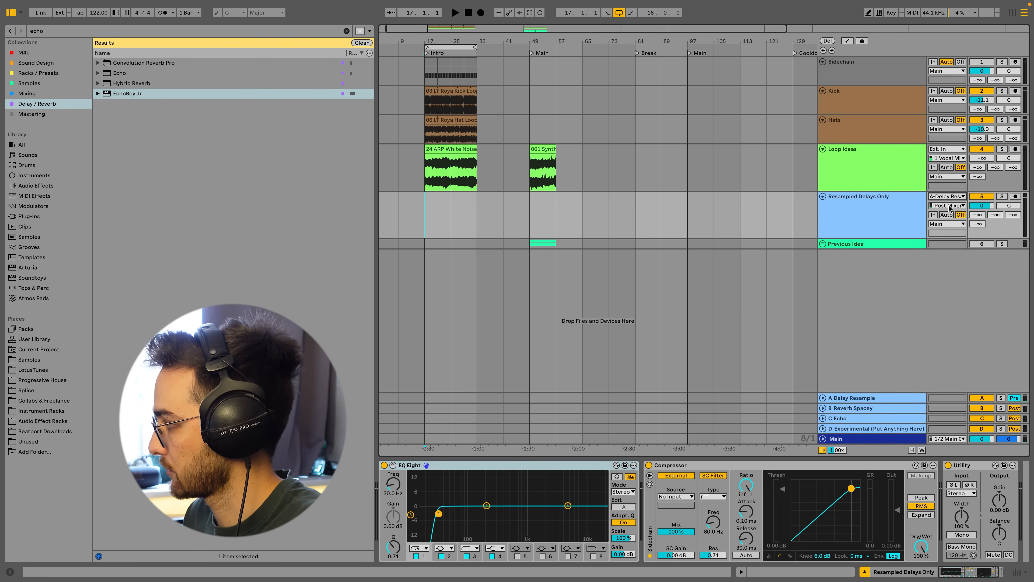
pyautogui.click(1015, 196)
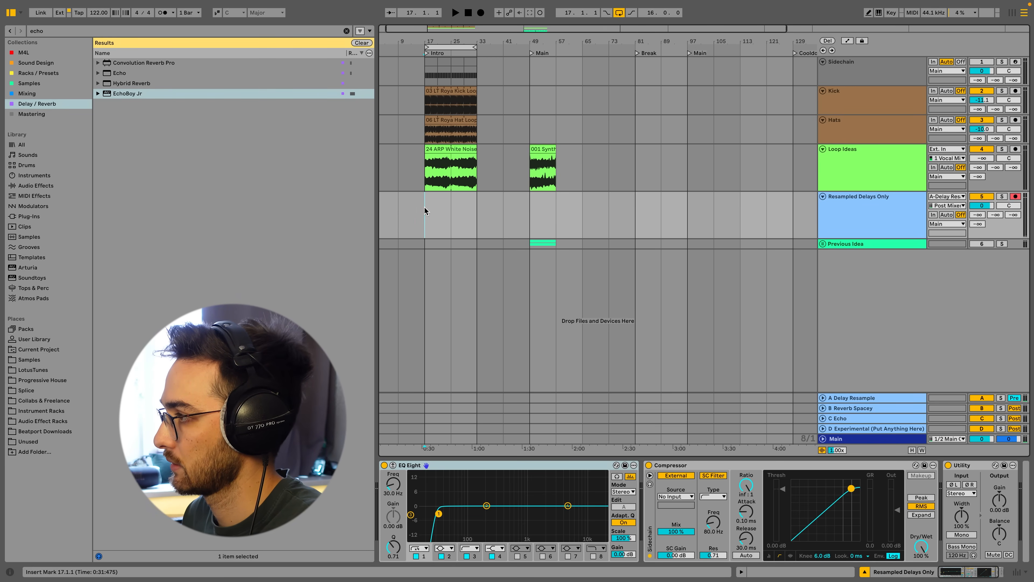
# Start recording and open the H-Delay plugin on the A Delay Resample return.
pyautogui.click(481, 13)
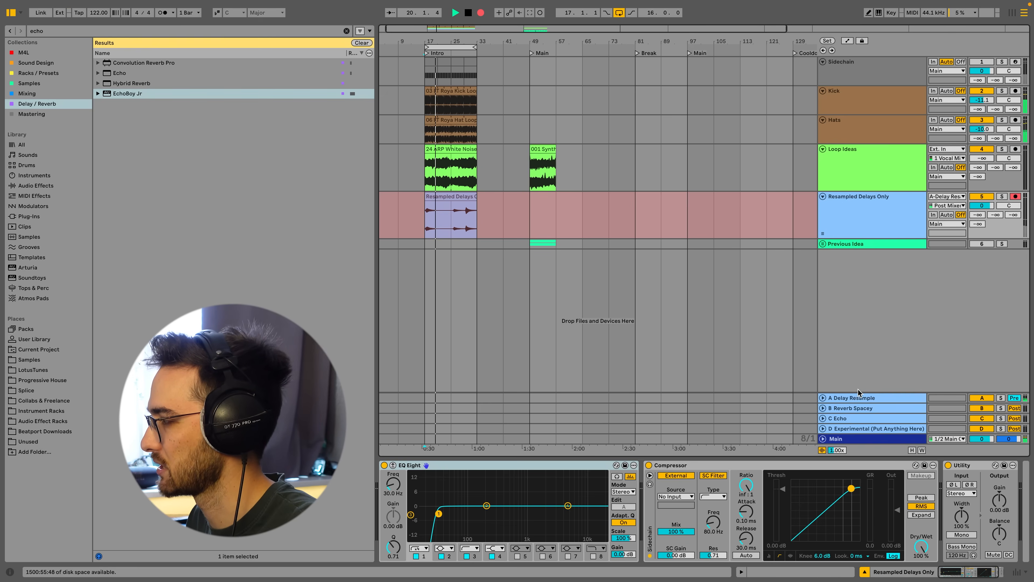
pyautogui.click(855, 402)
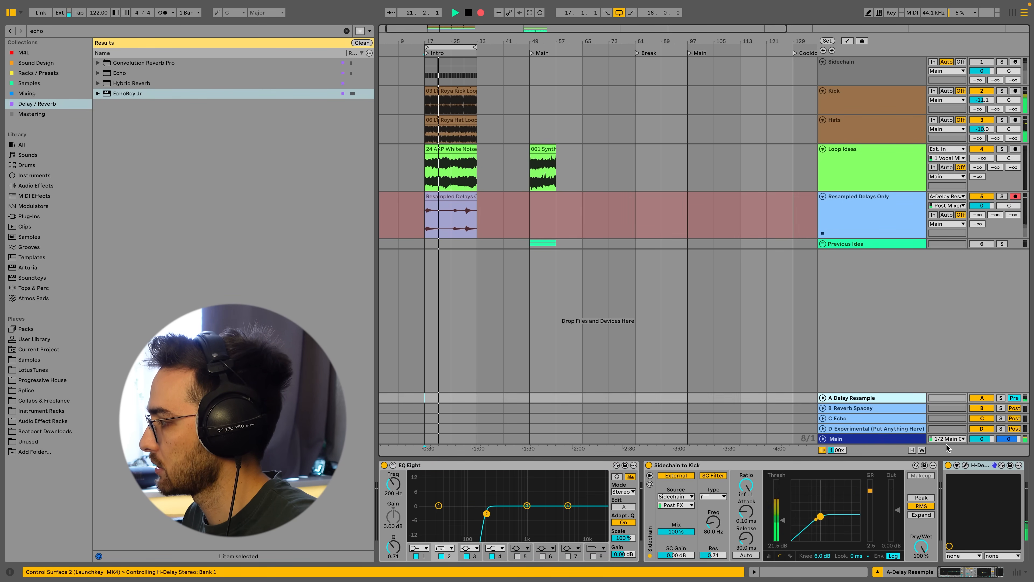
pyautogui.click(966, 465)
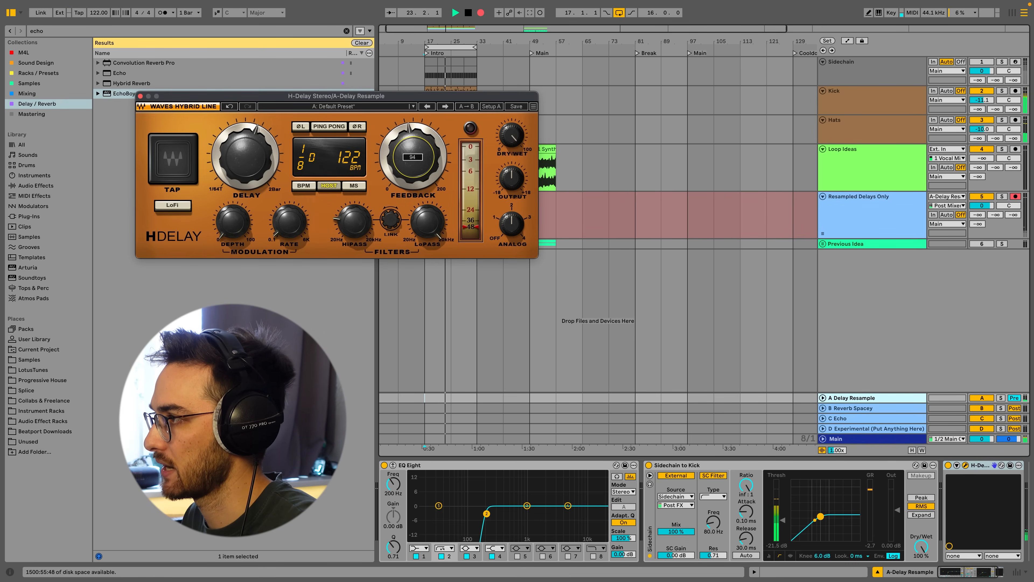
# Move the H-Delay window over the arrangement and set the delay time to 1/8.
pyautogui.moveTo(413, 157); pyautogui.dragTo(413, 158)
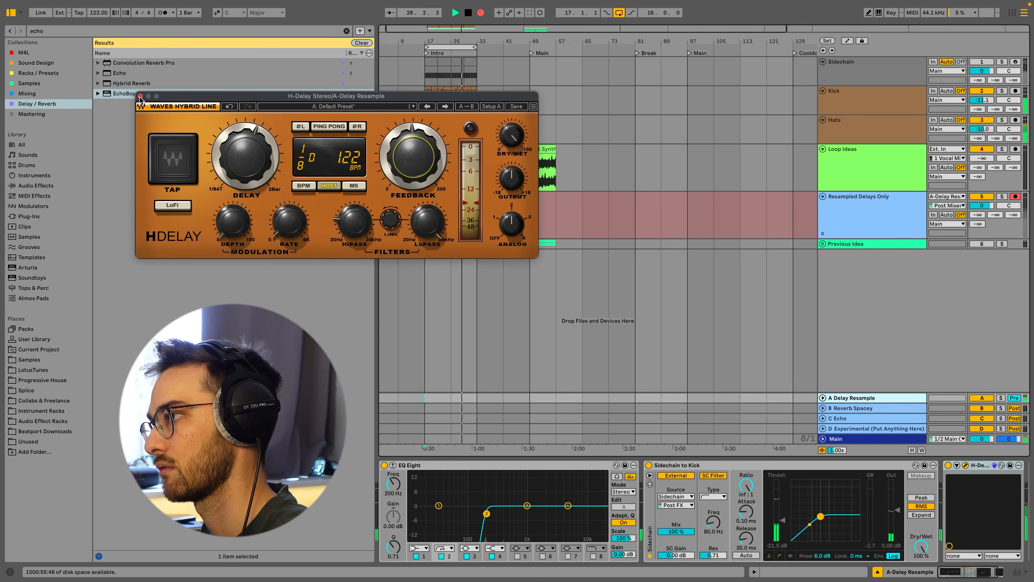
pyautogui.moveTo(167, 96); pyautogui.dragTo(261, 267)
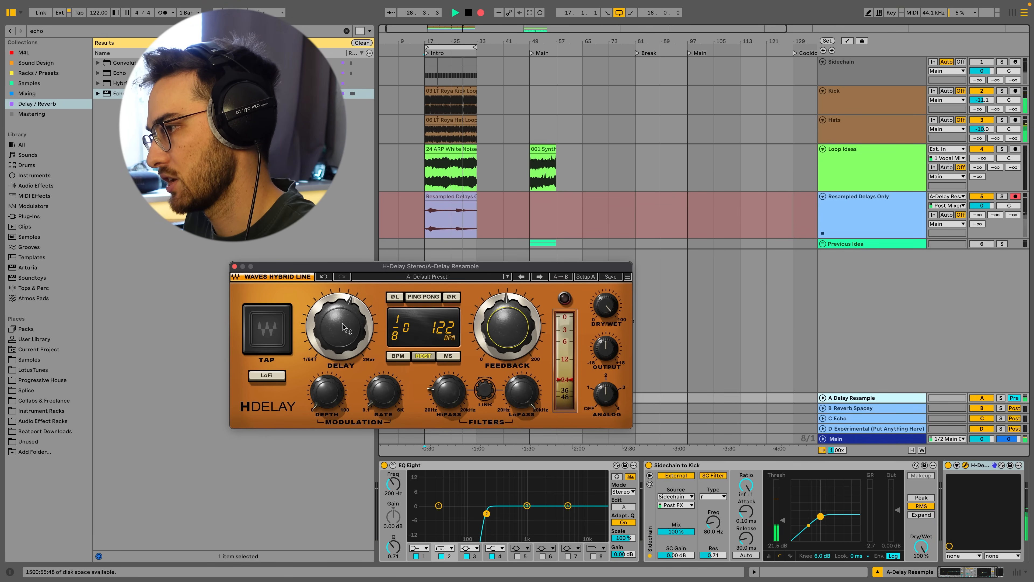
pyautogui.moveTo(345, 322); pyautogui.dragTo(345, 326)
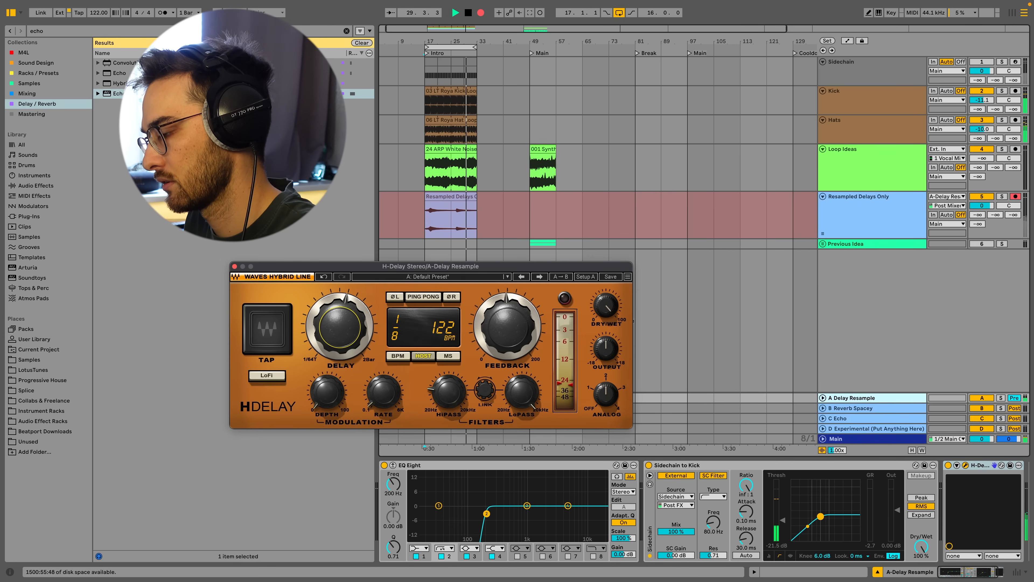
# Ride the H-Delay feedback level up and down while recording.
pyautogui.moveTo(507, 326); pyautogui.dragTo(521, 300)
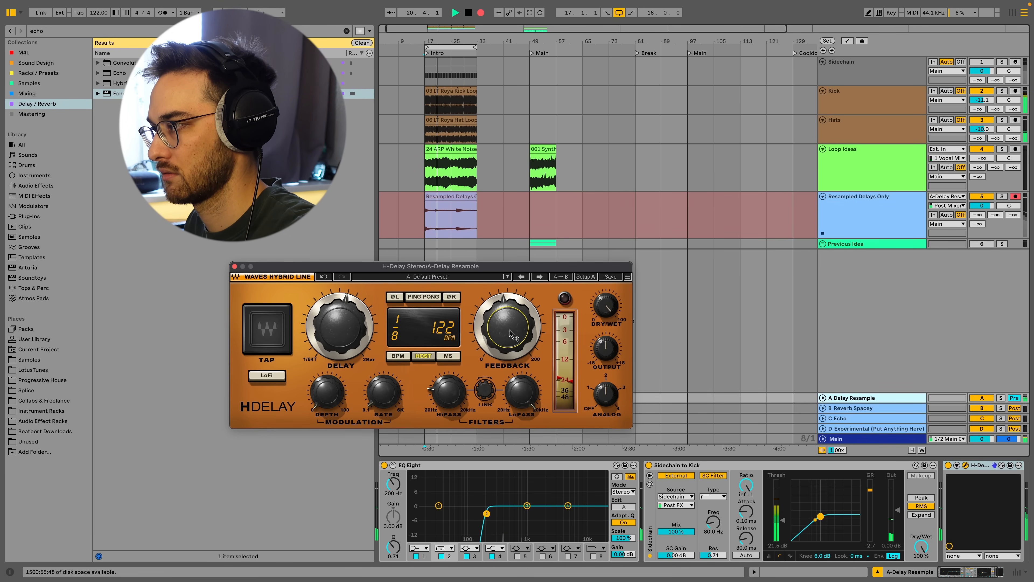
pyautogui.moveTo(511, 330); pyautogui.dragTo(511, 317)
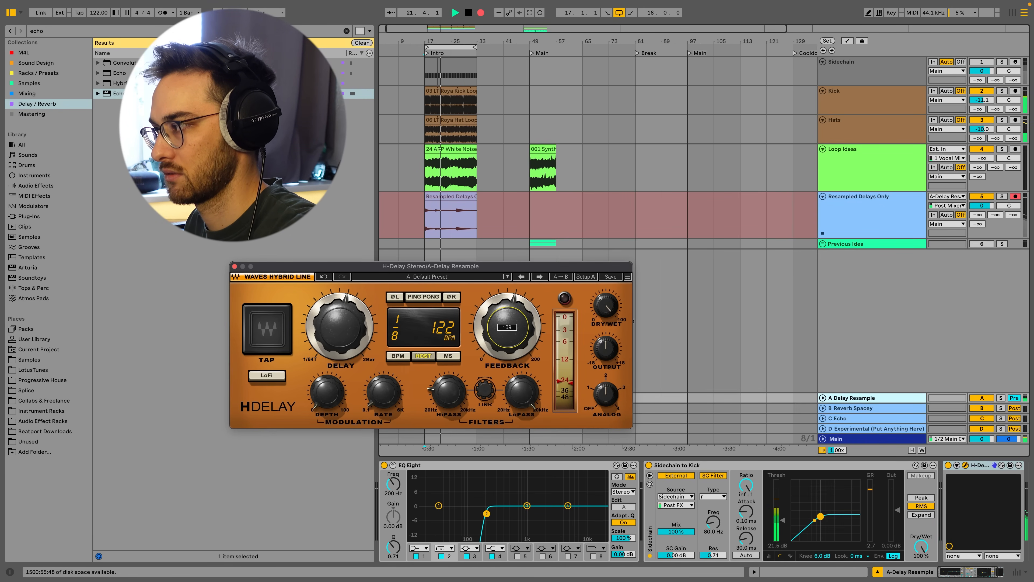
pyautogui.moveTo(511, 317); pyautogui.dragTo(510, 324)
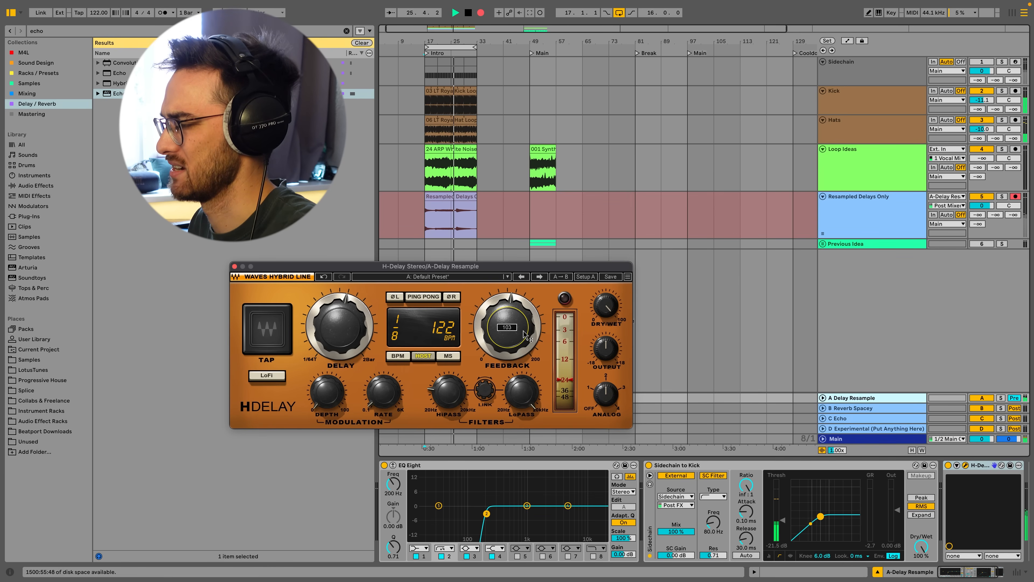
pyautogui.moveTo(525, 334); pyautogui.dragTo(525, 343)
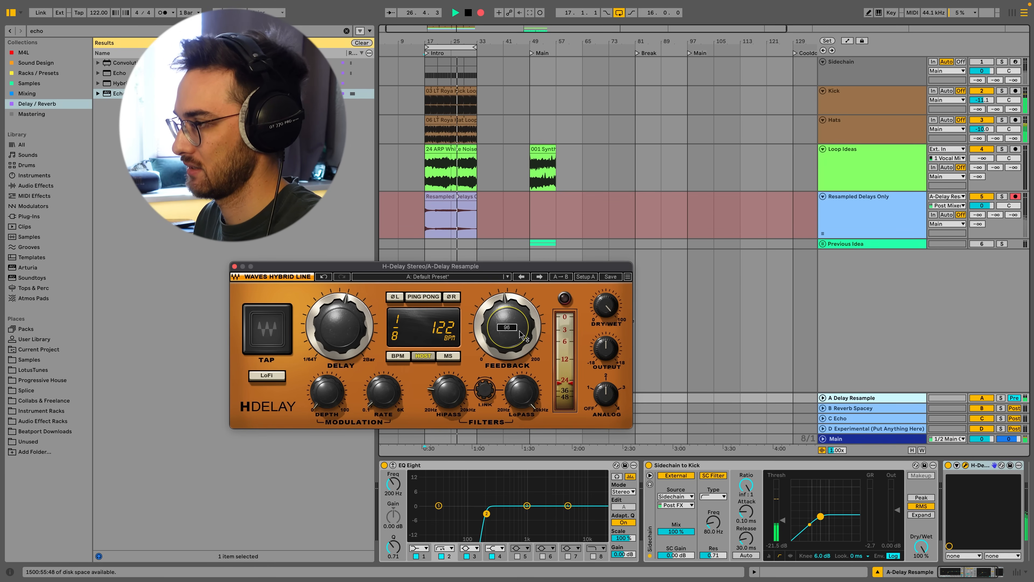
# Switch the delay time to 1/8 triplet, adjust feedback, then change the delay to 1/16 dotted.
pyautogui.moveTo(346, 333); pyautogui.dragTo(346, 343)
pyautogui.moveTo(507, 326); pyautogui.dragTo(523, 338)
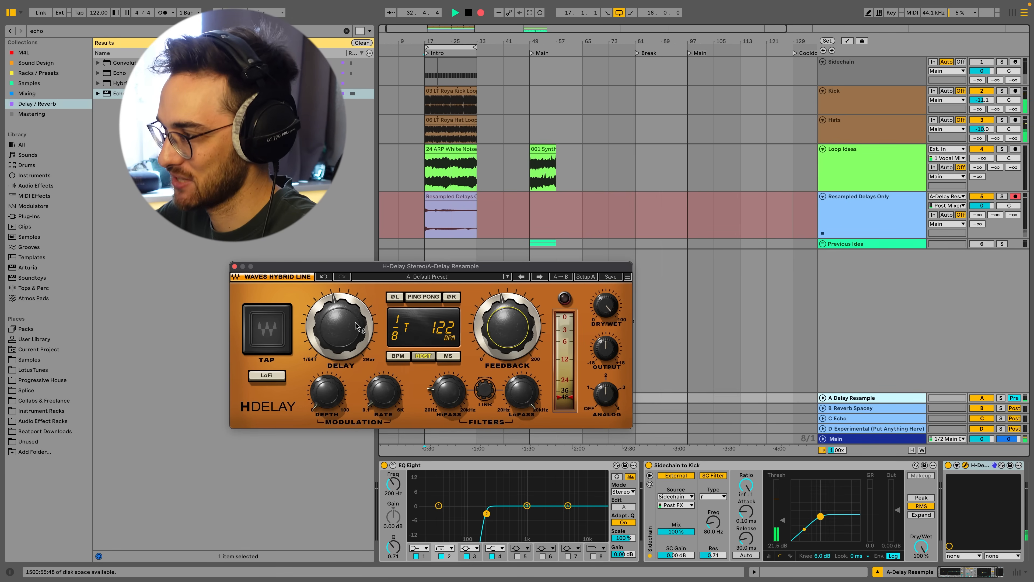
pyautogui.moveTo(356, 326); pyautogui.dragTo(356, 322)
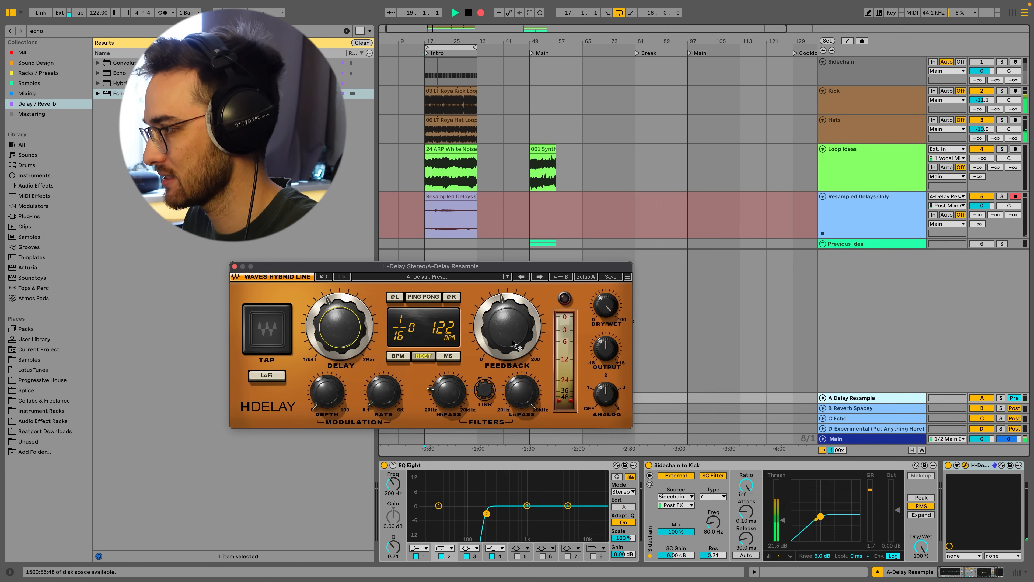
# Set the delay time to 1/4 dotted and keep riding the feedback.
pyautogui.moveTo(512, 340)
pyautogui.moveTo(506, 337)
pyautogui.mouseDown()
pyautogui.moveTo(506, 322)
pyautogui.moveTo(509, 339)
pyautogui.mouseUp()
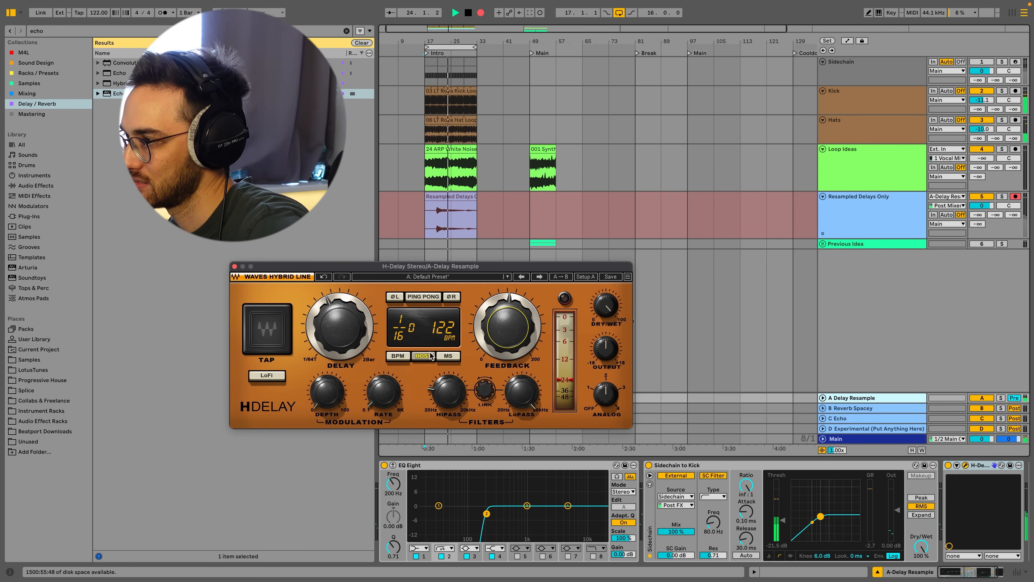
pyautogui.moveTo(355, 339); pyautogui.dragTo(354, 303)
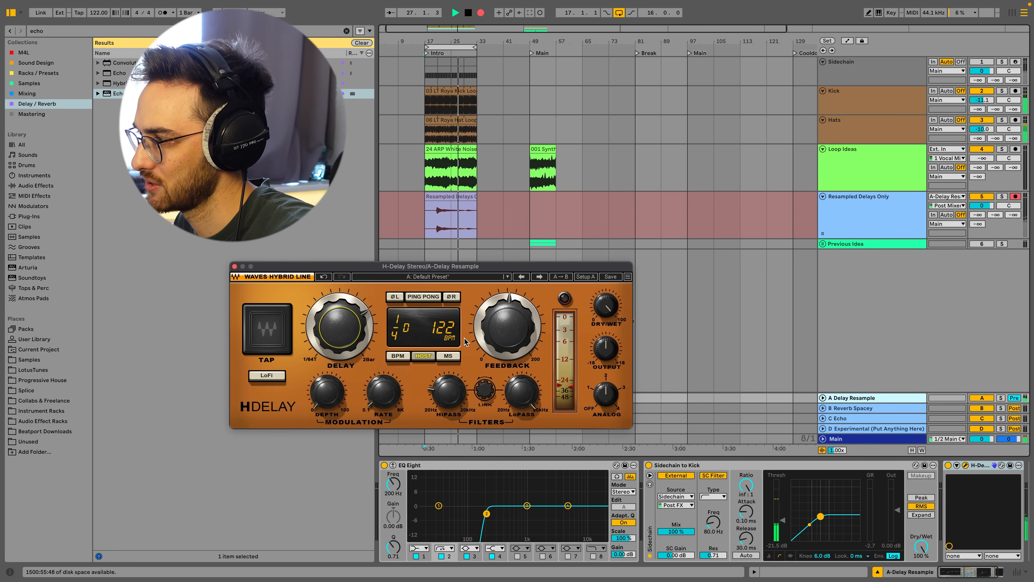
pyautogui.moveTo(525, 311); pyautogui.dragTo(505, 347)
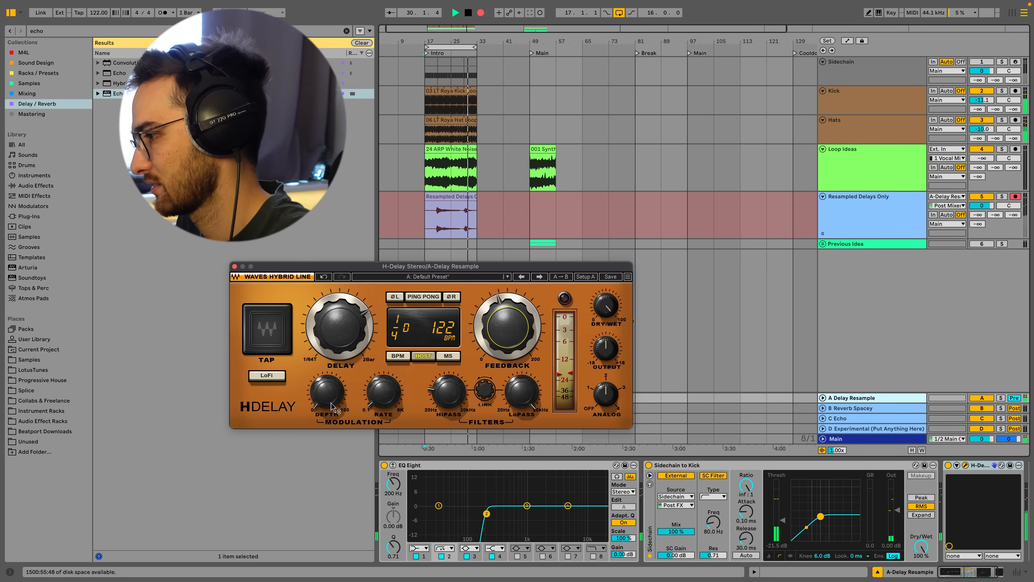
# Raise the H-Delay modulation depth to about 15.
pyautogui.moveTo(331, 402)
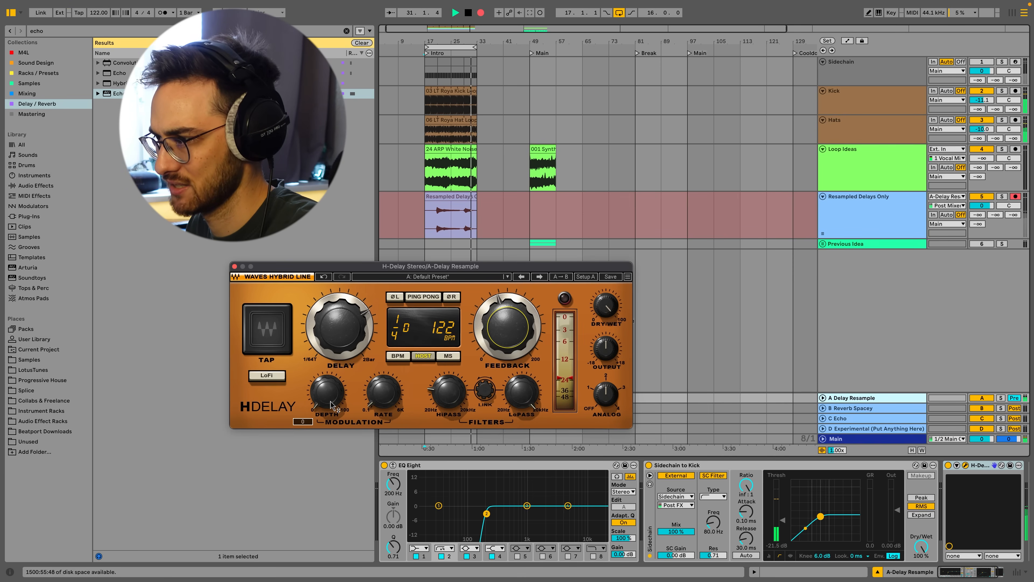
pyautogui.moveTo(331, 401); pyautogui.dragTo(331, 400)
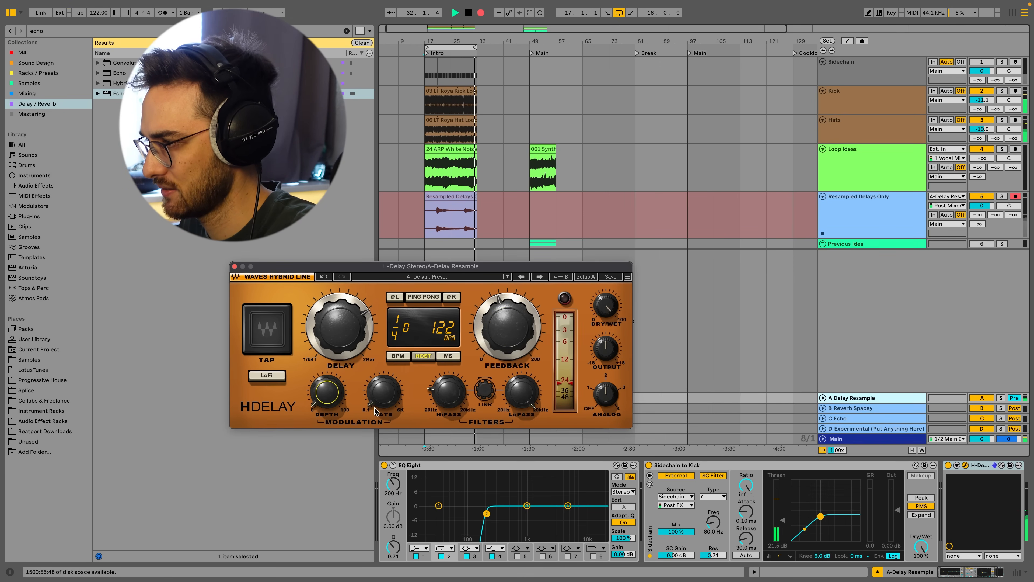
pyautogui.moveTo(376, 399)
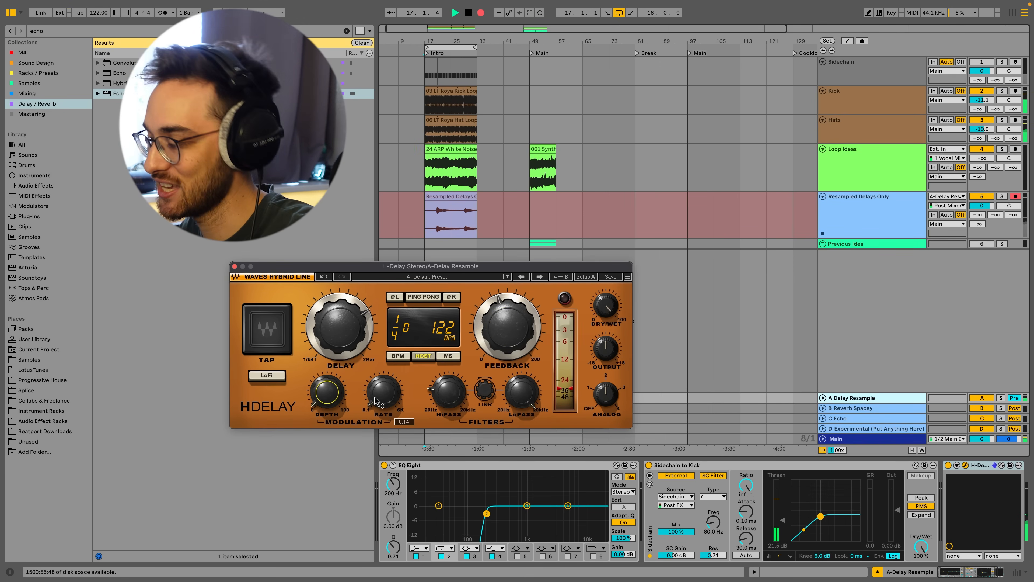
pyautogui.moveTo(328, 393); pyautogui.dragTo(327, 390)
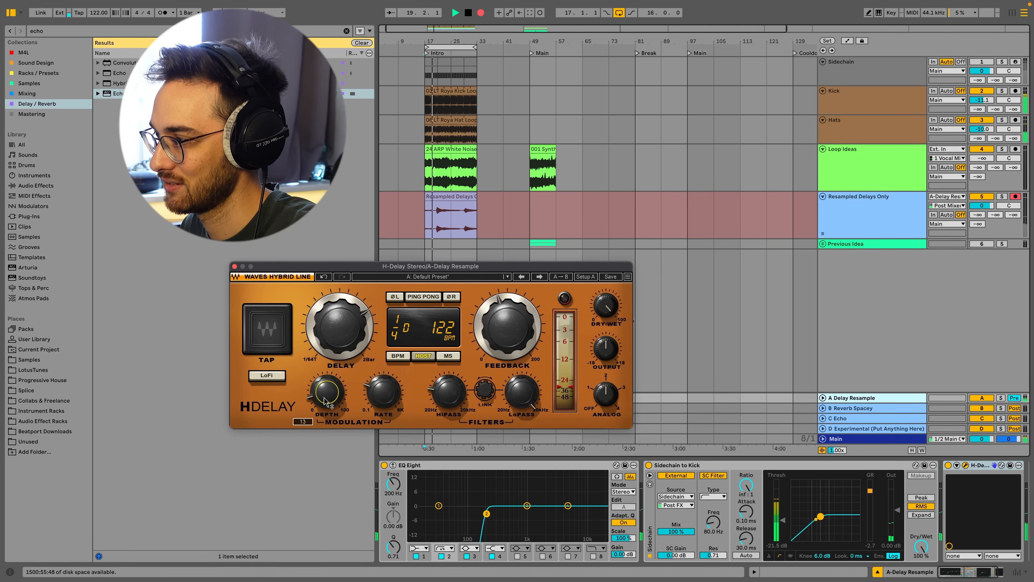
# Nudge the H-Delay modulation depth and briefly toggle LoFi on and back off.
pyautogui.moveTo(328, 392); pyautogui.dragTo(328, 395)
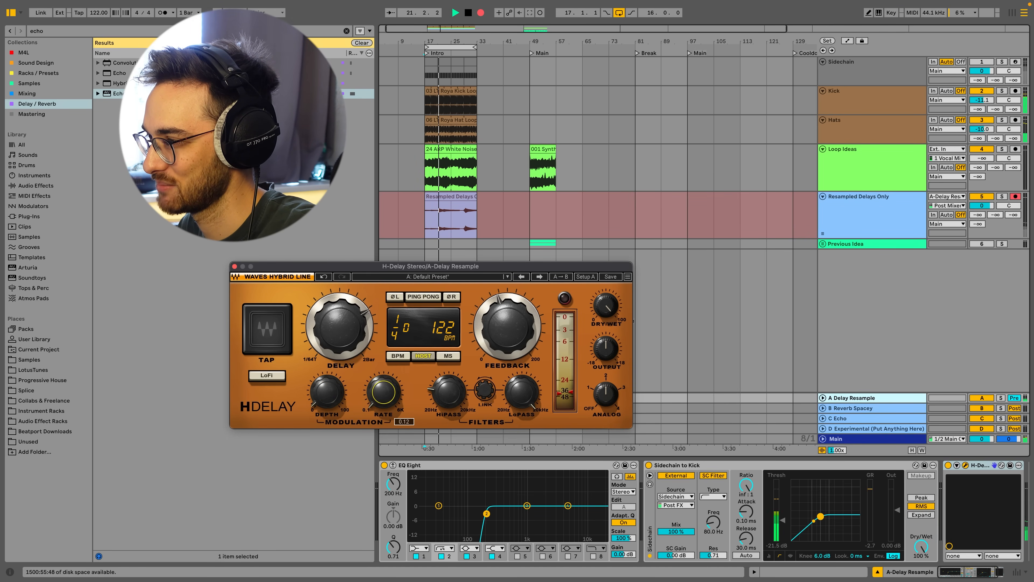
pyautogui.click(285, 379)
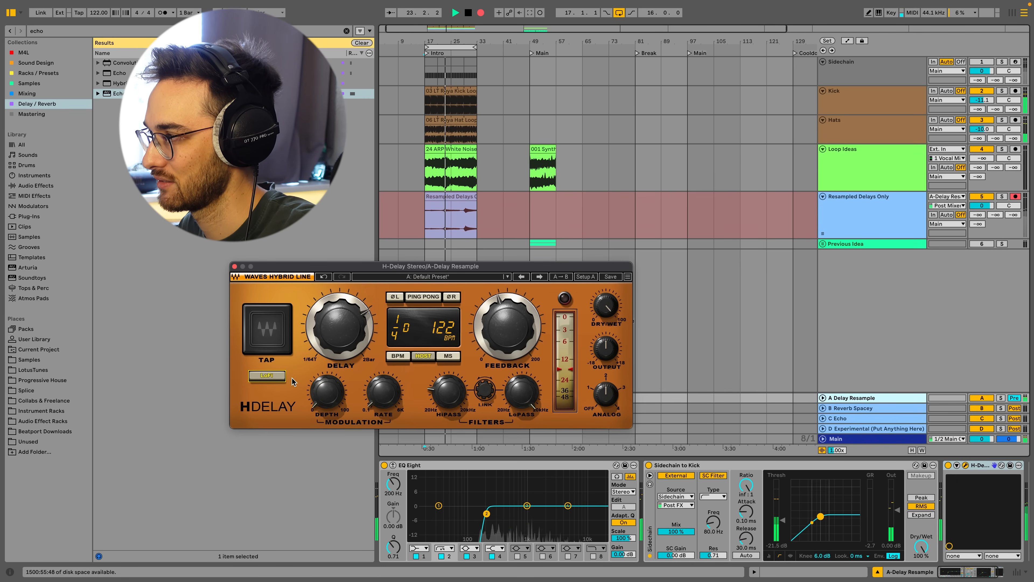
pyautogui.click(276, 381)
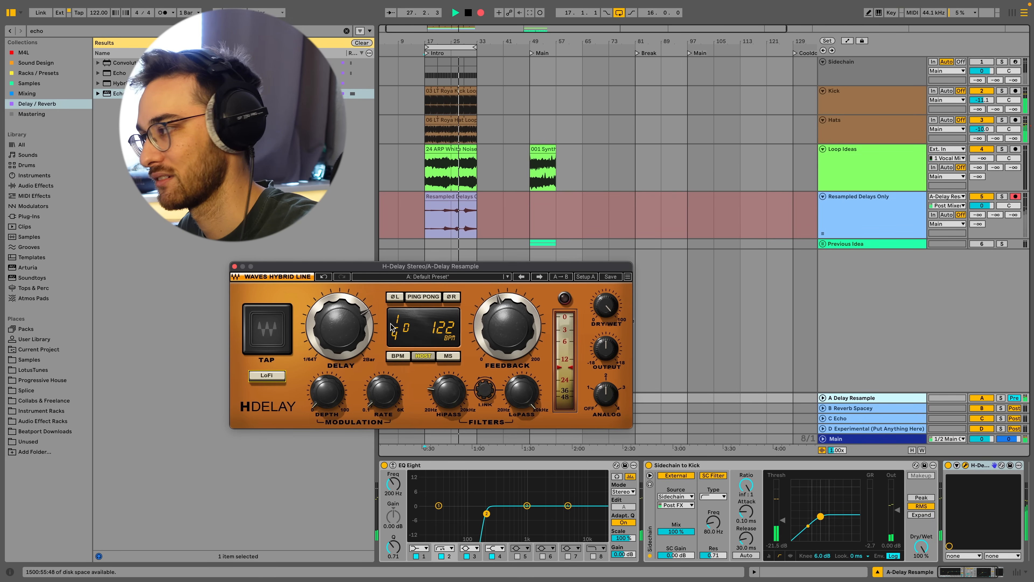
# Briefly switch Ping Pong on and back off.
pyautogui.click(423, 296)
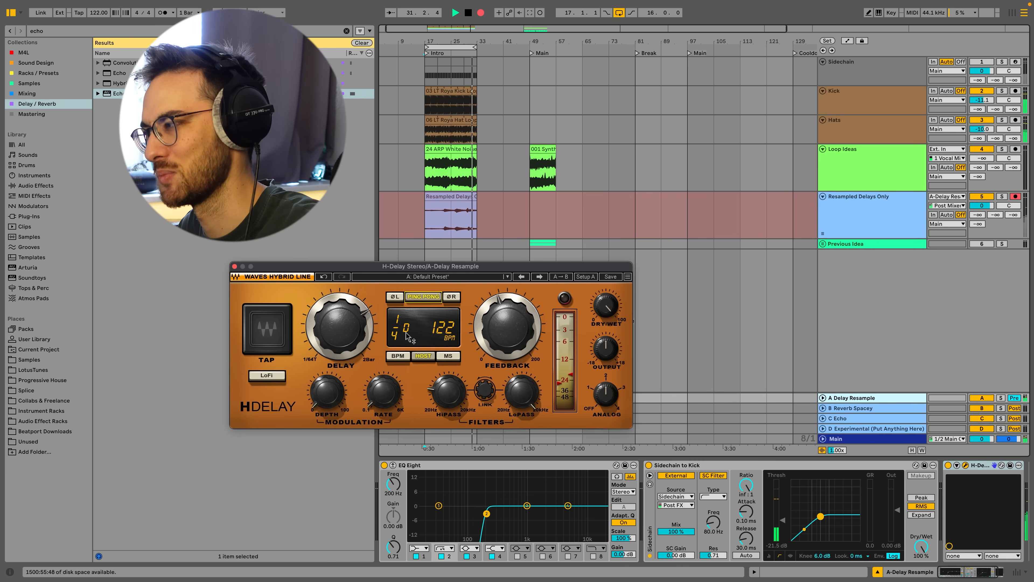
pyautogui.click(423, 297)
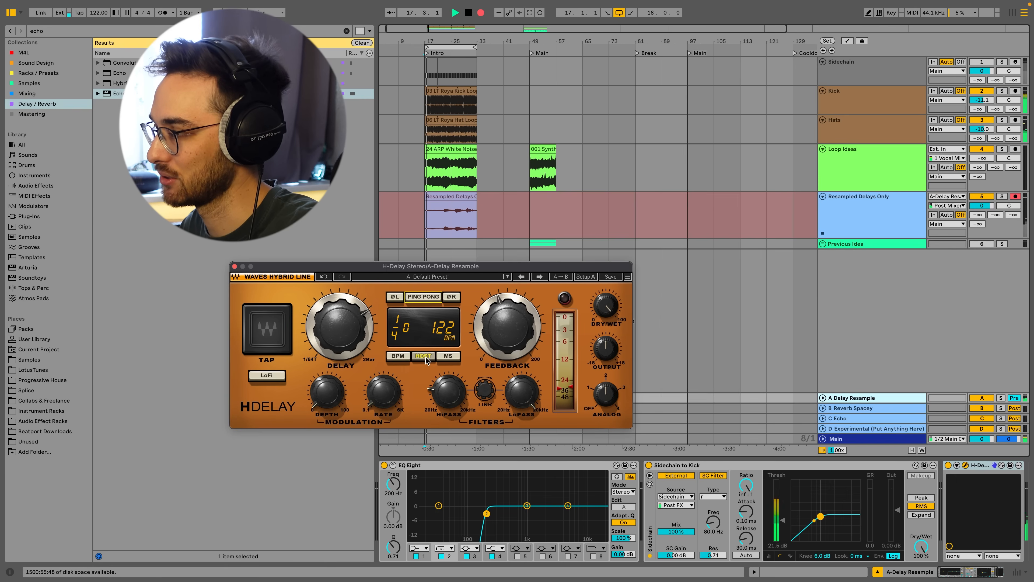
# Switch the delay to milliseconds and sweep the delay time down to about 314 ms, then up to about 449 ms.
pyautogui.click(448, 356)
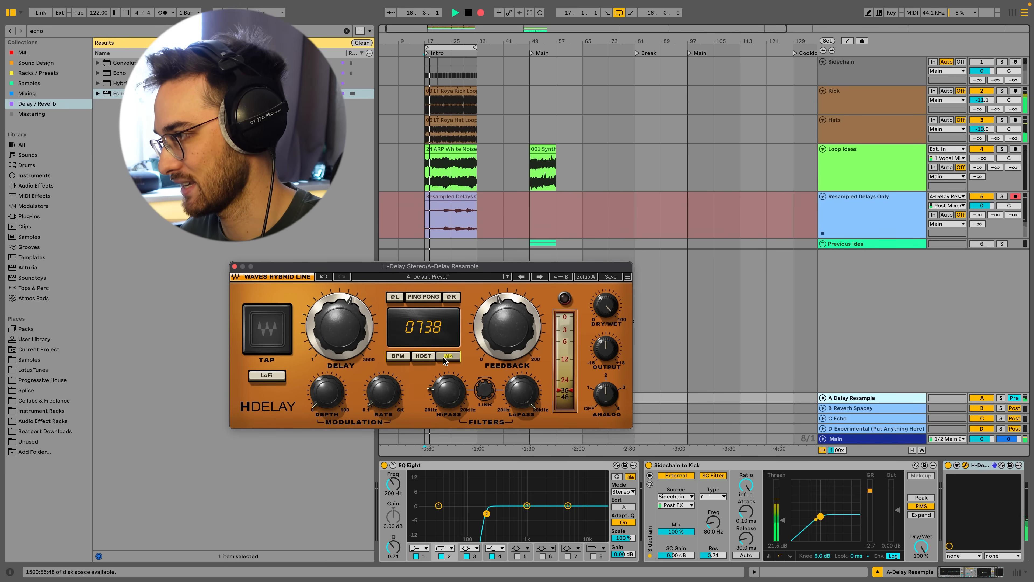
pyautogui.moveTo(341, 330); pyautogui.dragTo(342, 378)
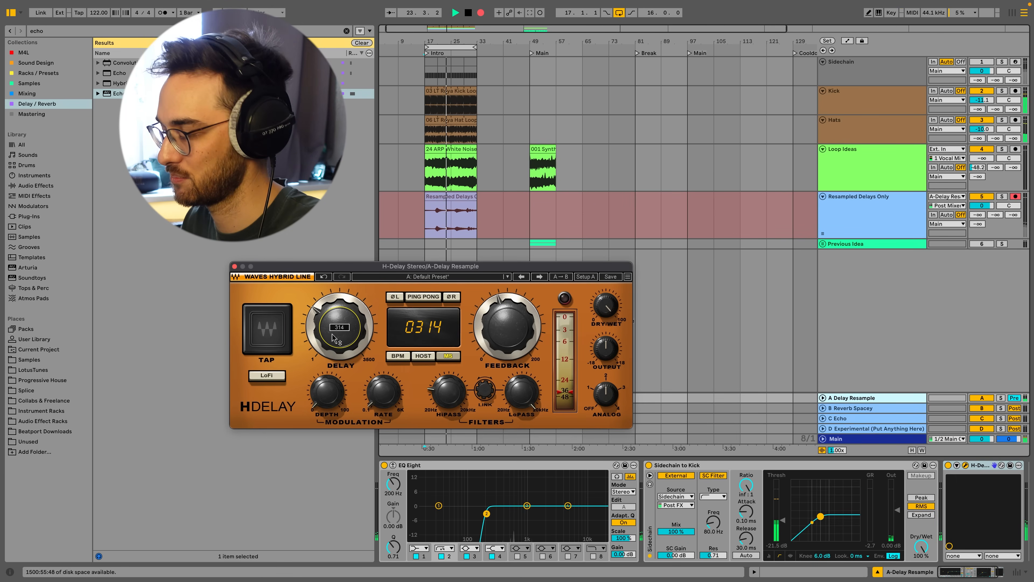
pyautogui.moveTo(329, 338); pyautogui.dragTo(329, 314)
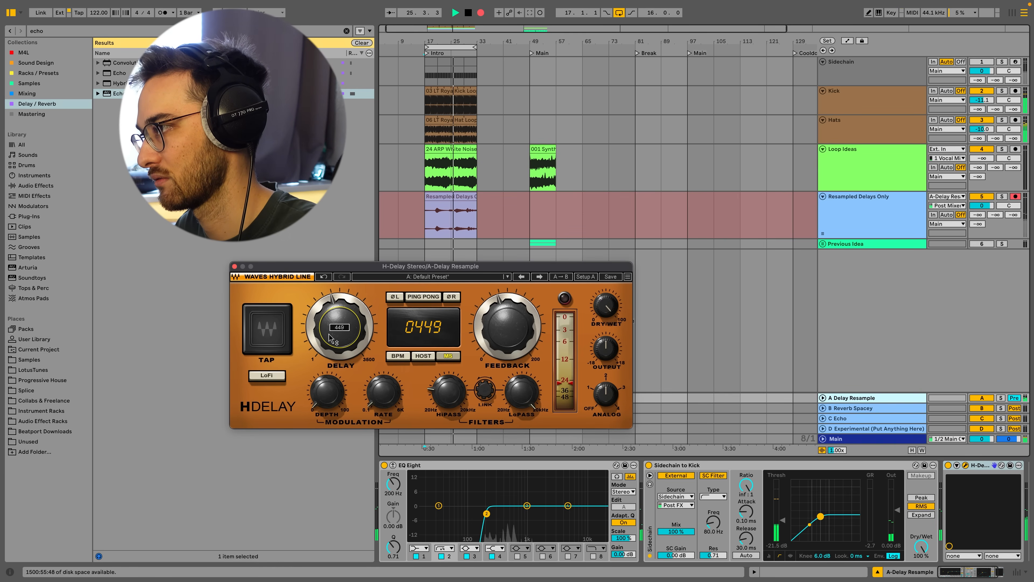
pyautogui.moveTo(507, 327); pyautogui.dragTo(507, 329)
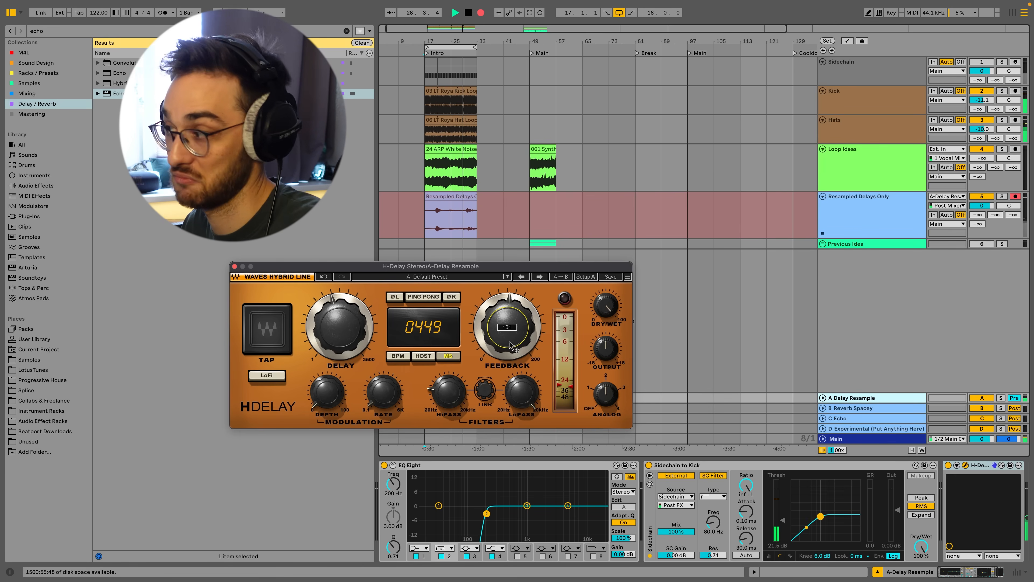
# Return the delay to host sync at 1/8 dotted and raise the feedback.
pyautogui.click(426, 357)
pyautogui.moveTo(353, 326); pyautogui.dragTo(353, 338)
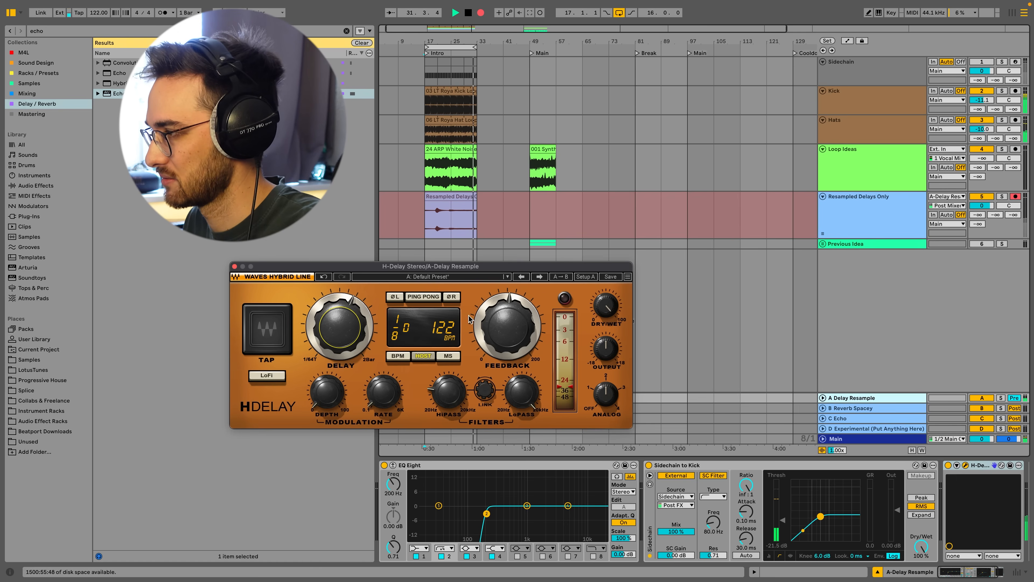
pyautogui.moveTo(472, 320); pyautogui.dragTo(509, 326)
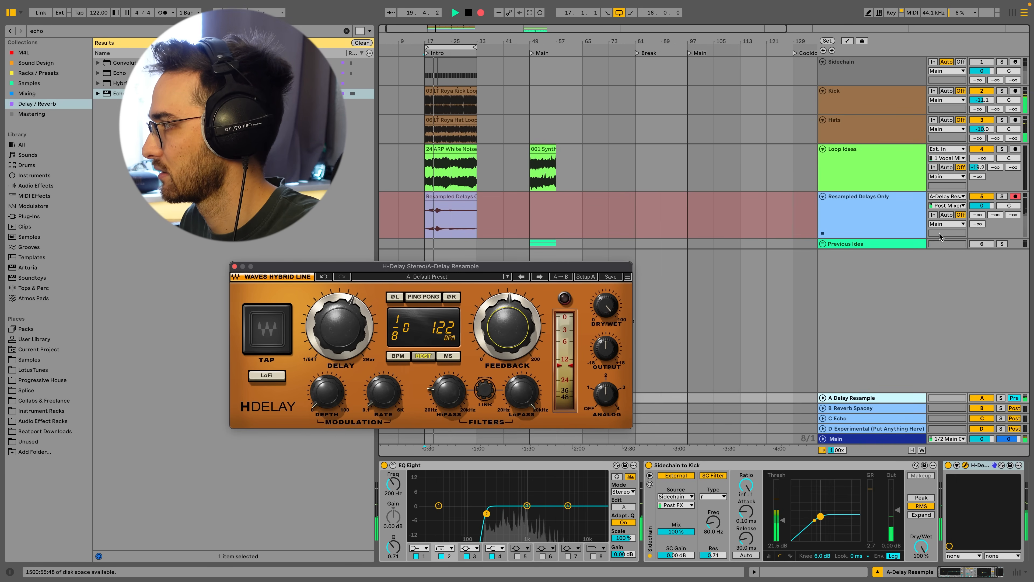
pyautogui.moveTo(977, 167); pyautogui.dragTo(977, 193)
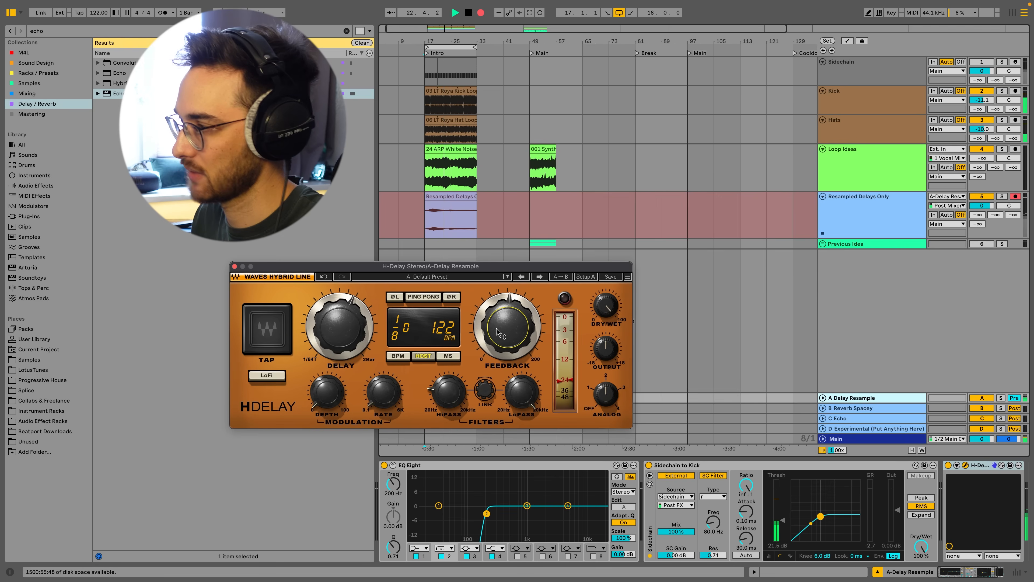
# Stop the recording, turn the H-Delay feedback down and close the plugin window.
pyautogui.moveTo(498, 331)
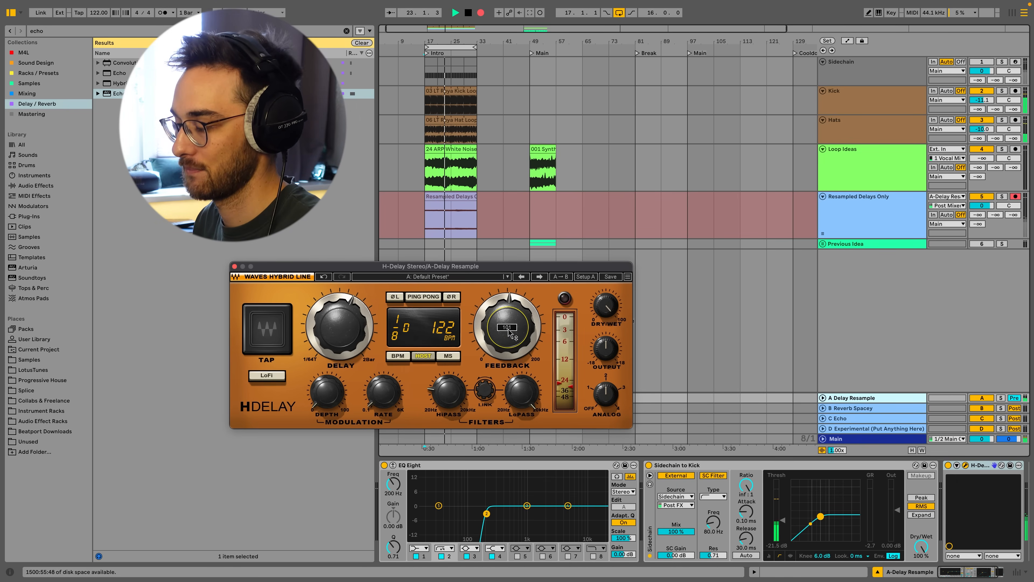
pyautogui.press('space')
pyautogui.moveTo(510, 334); pyautogui.dragTo(510, 350)
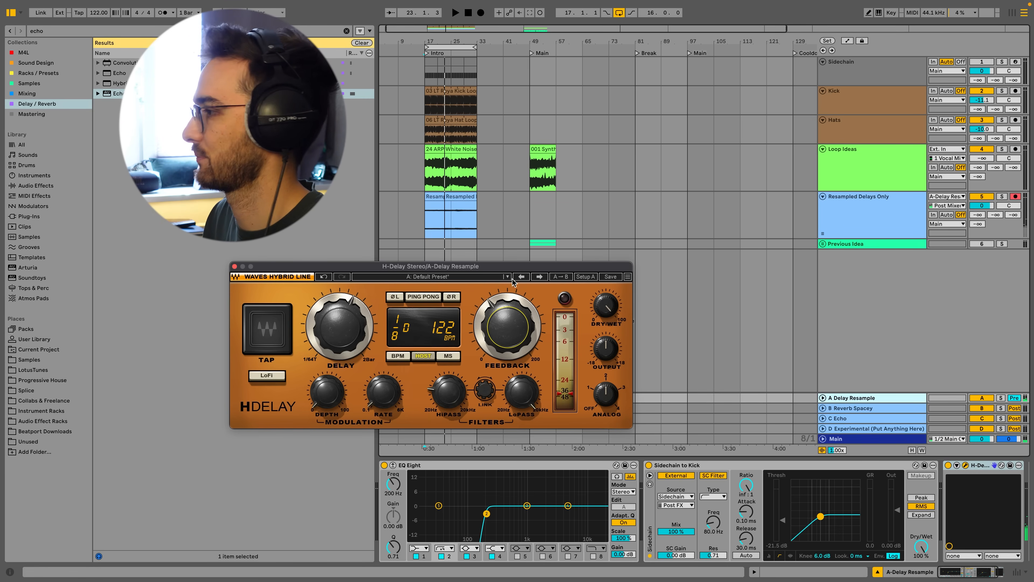
pyautogui.click(235, 266)
# Select the recorded section on the Resampled Delays Only track.
pyautogui.click(556, 210)
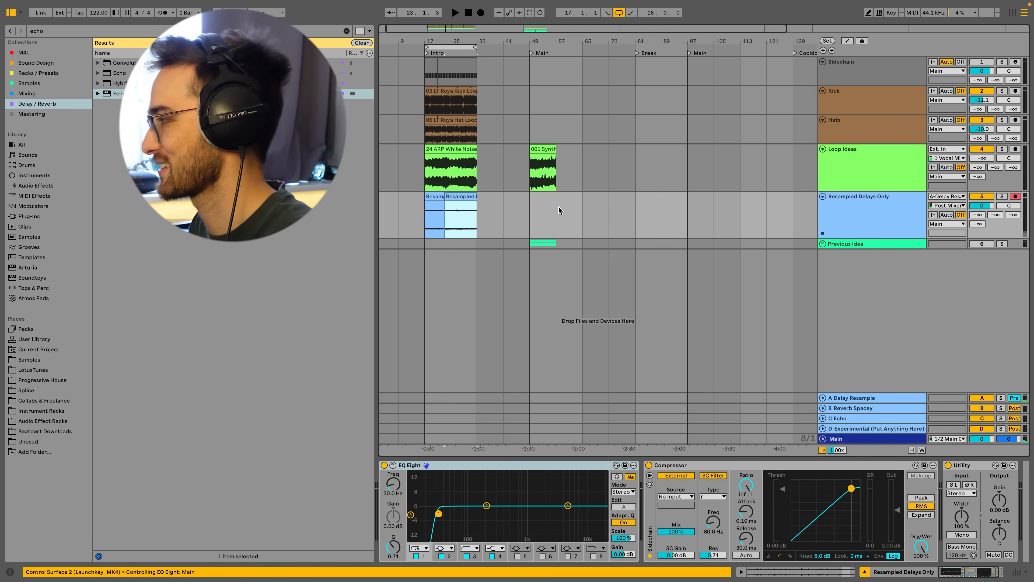
pyautogui.click(861, 223)
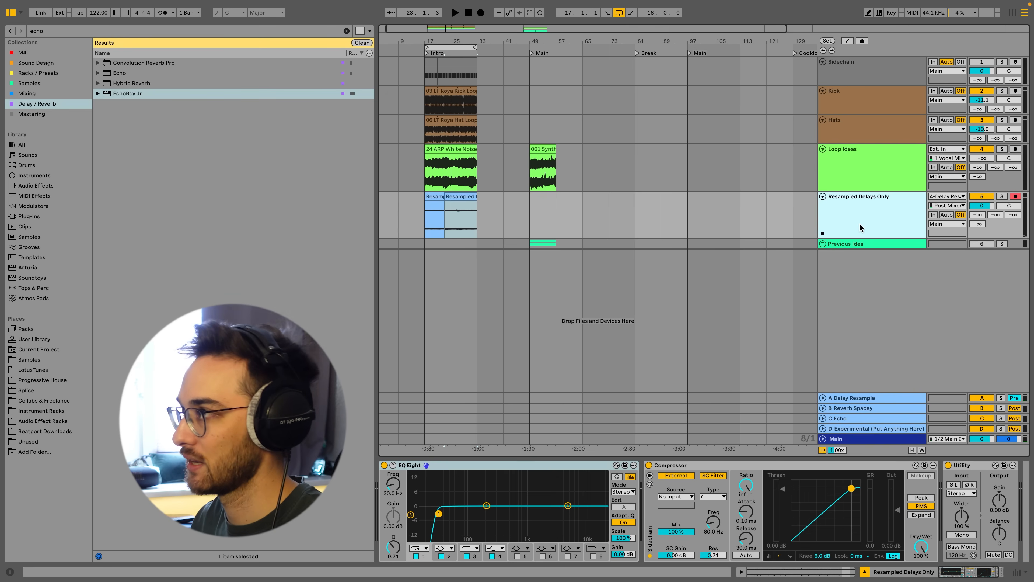
pyautogui.moveTo(430, 220); pyautogui.dragTo(474, 218)
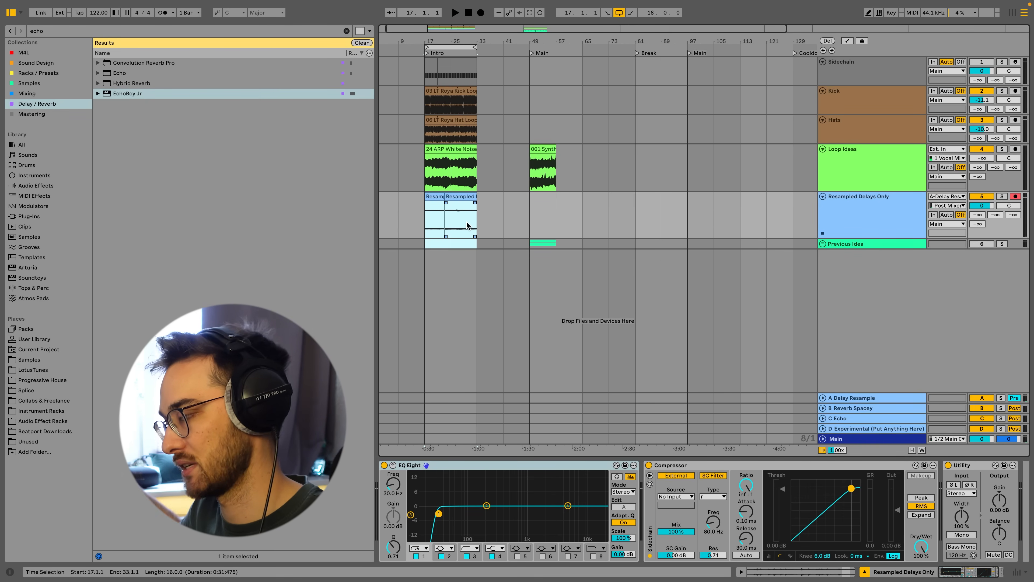
pyautogui.click(845, 214)
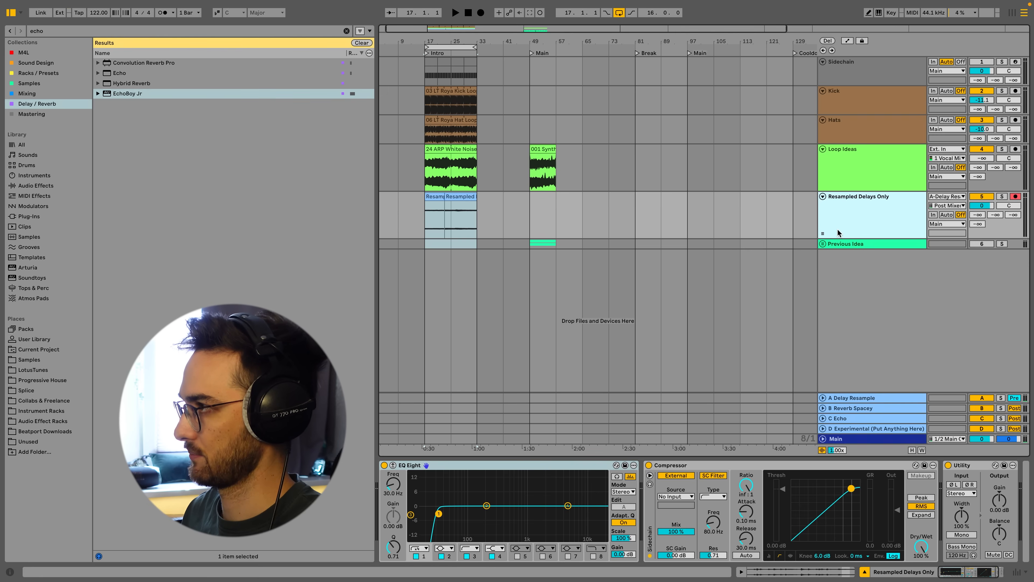
pyautogui.click(823, 234)
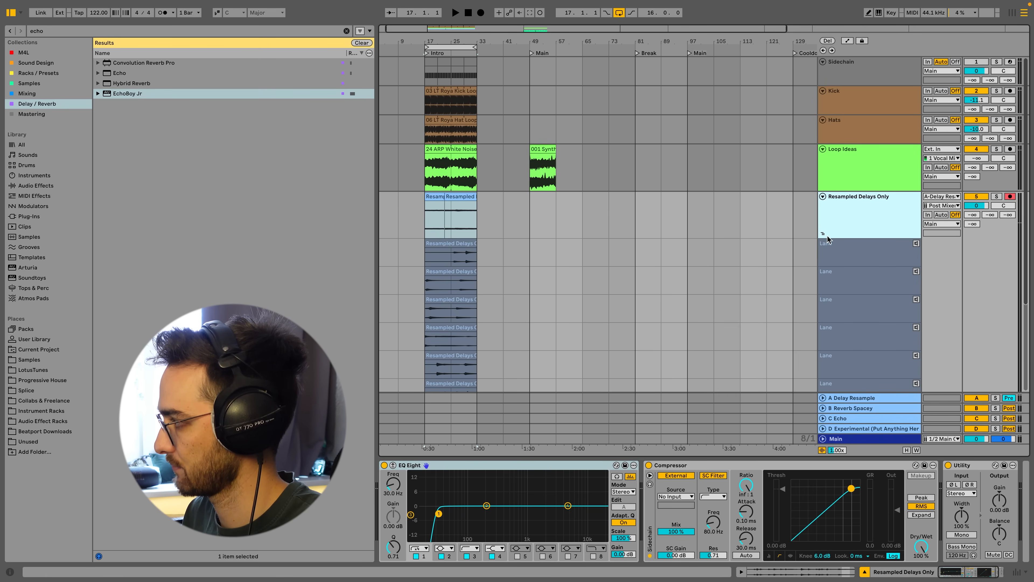
pyautogui.click(823, 234)
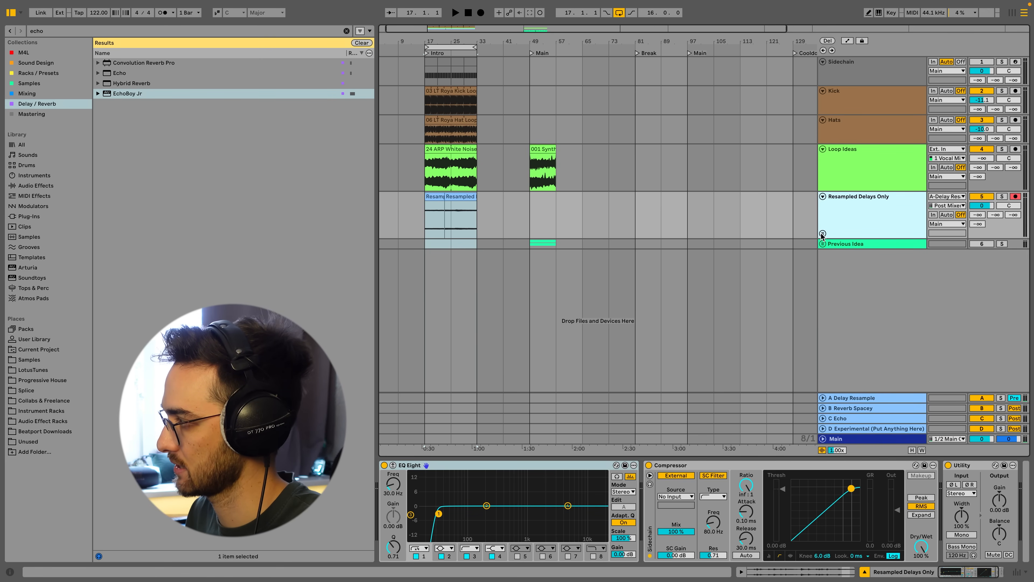
pyautogui.click(823, 234)
pyautogui.click(823, 234)
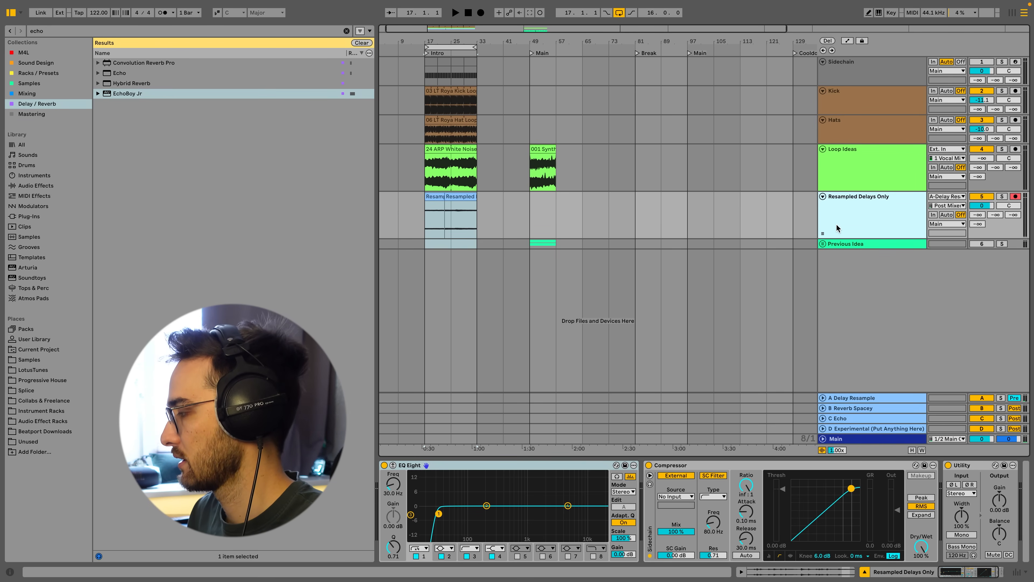
pyautogui.rightClick(837, 227)
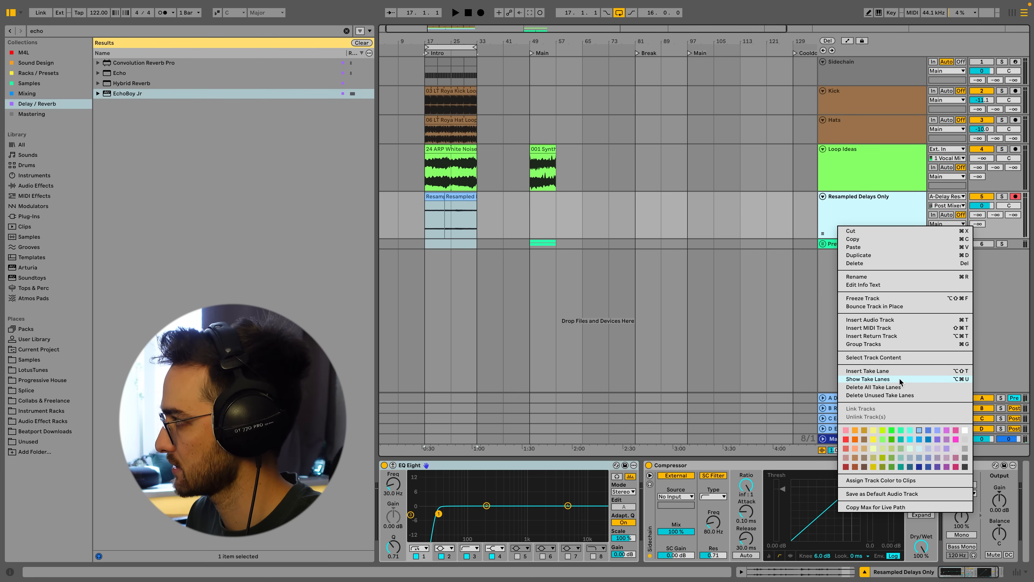
pyautogui.click(873, 205)
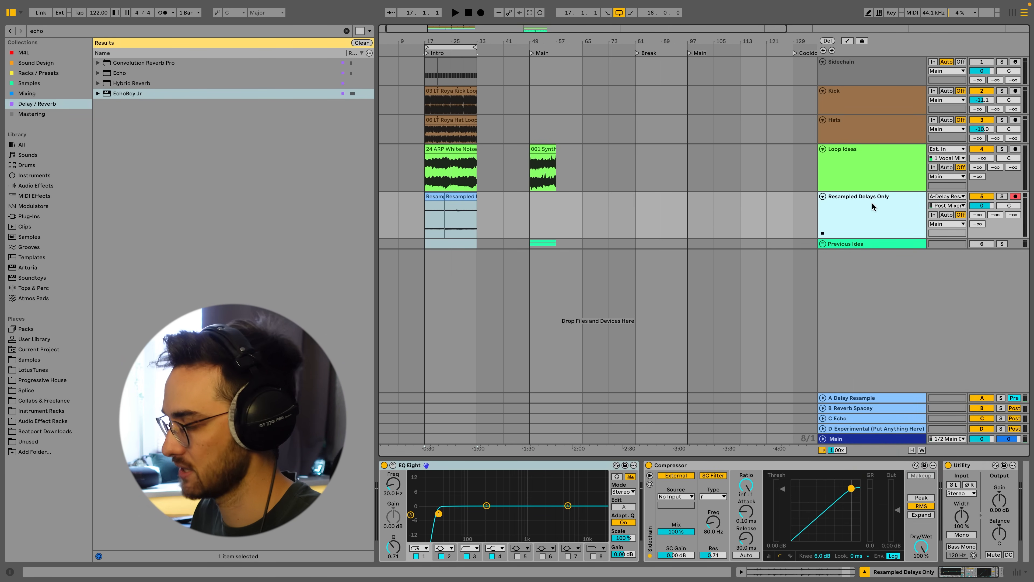
pyautogui.press('a')
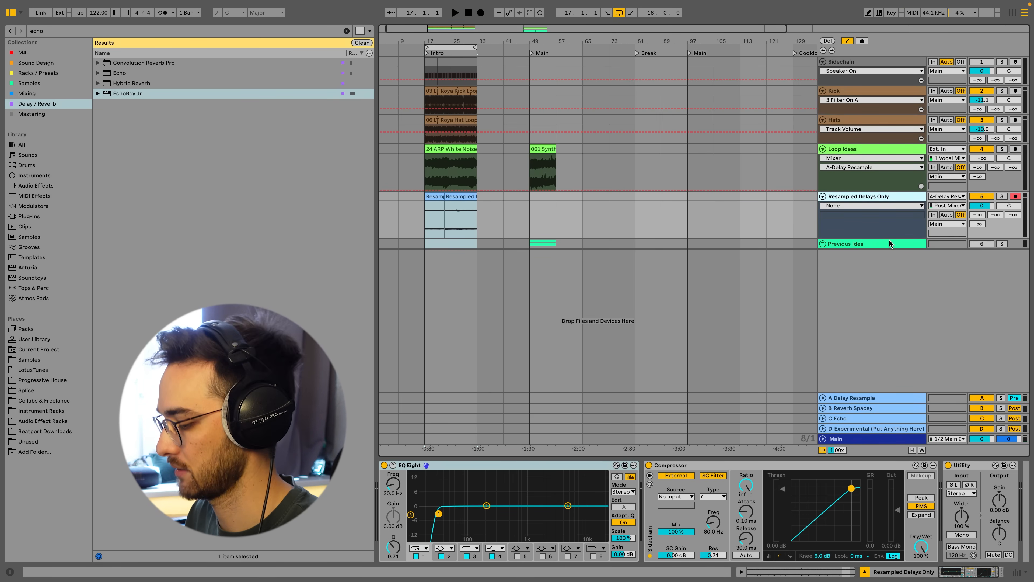
pyautogui.press('a')
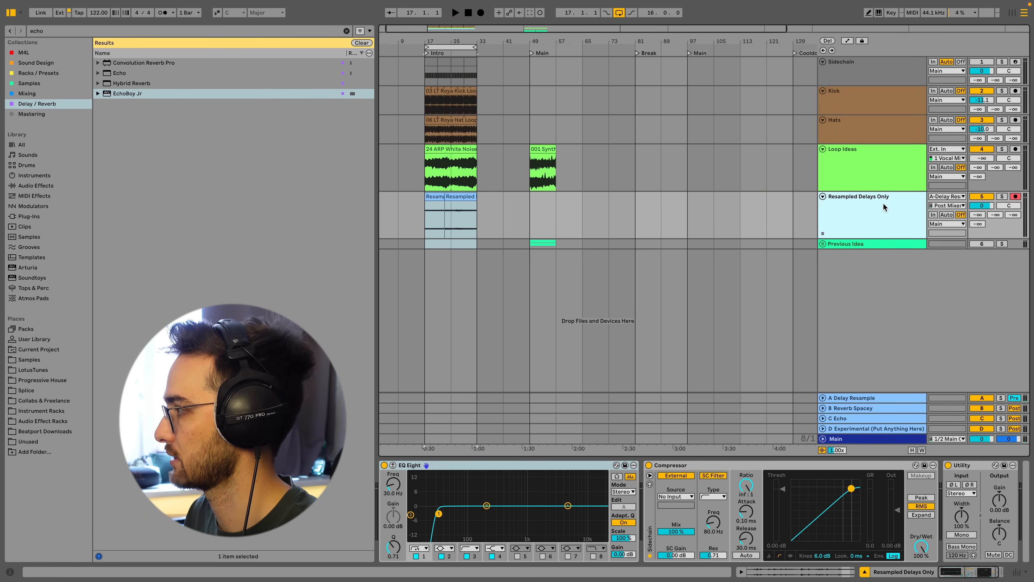
# Show the Resampled Delays Only take lanes and make the fifth take lane the active take.
pyautogui.click(822, 234)
pyautogui.scroll(-5, 829, 254)
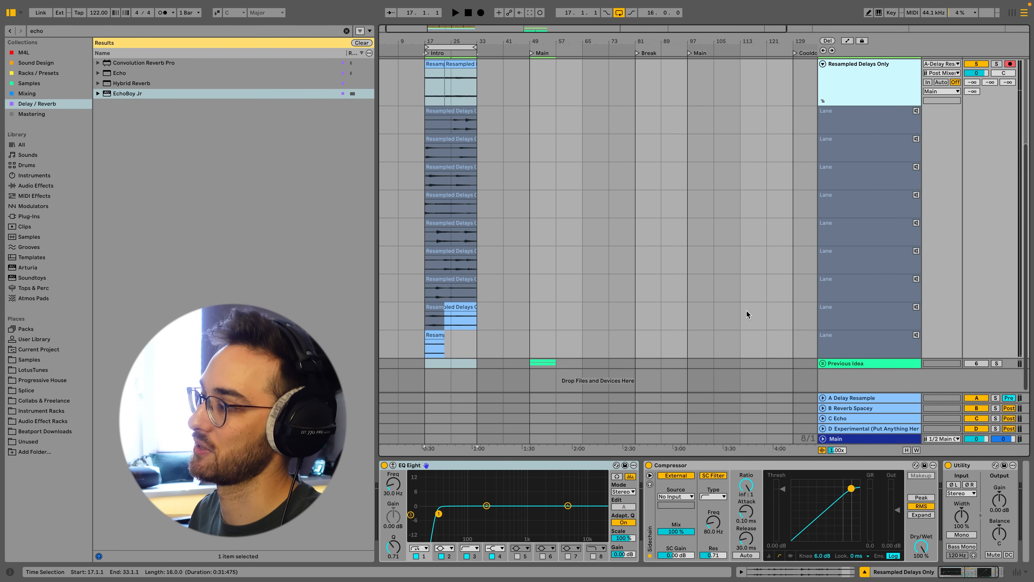
pyautogui.click(459, 233)
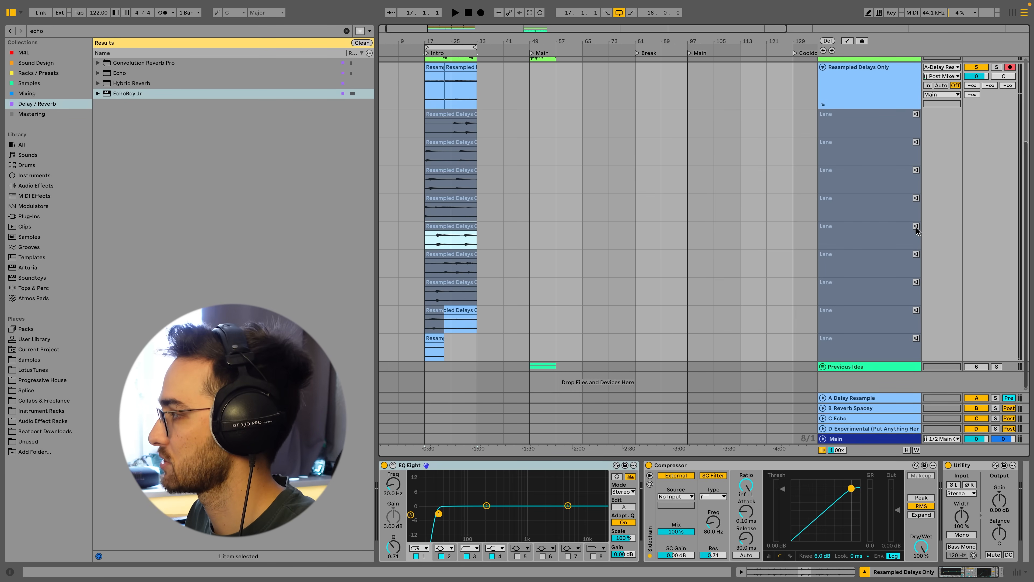
pyautogui.click(916, 226)
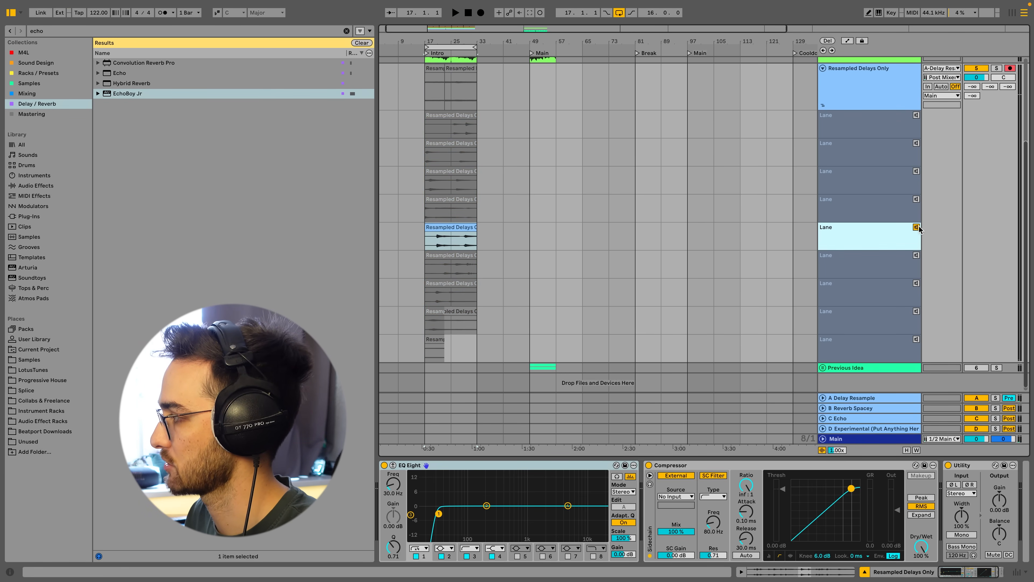
# Set the playback start at bar 17 and play back the chosen take.
pyautogui.click(432, 246)
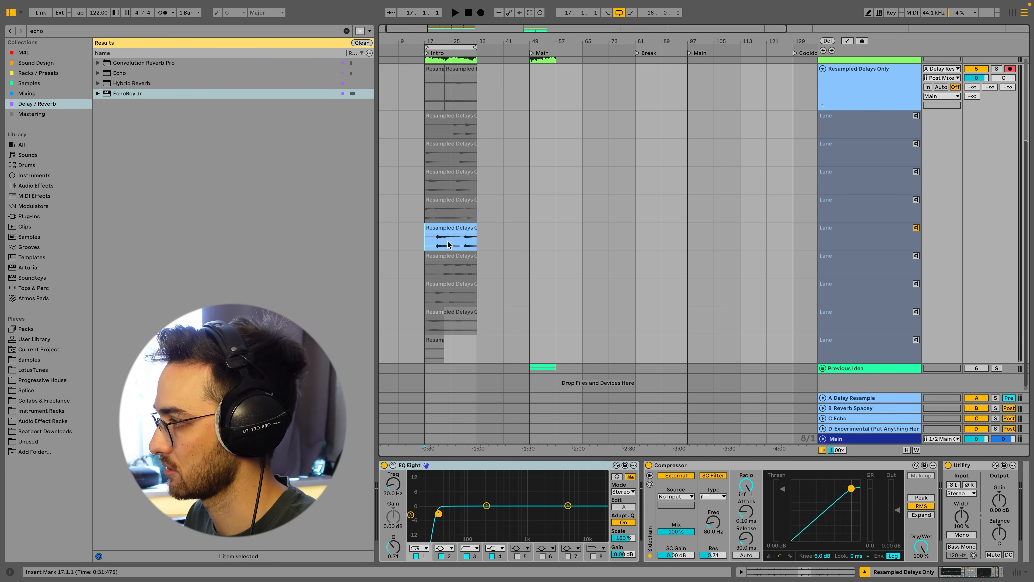
pyautogui.click(439, 245)
pyautogui.press('space')
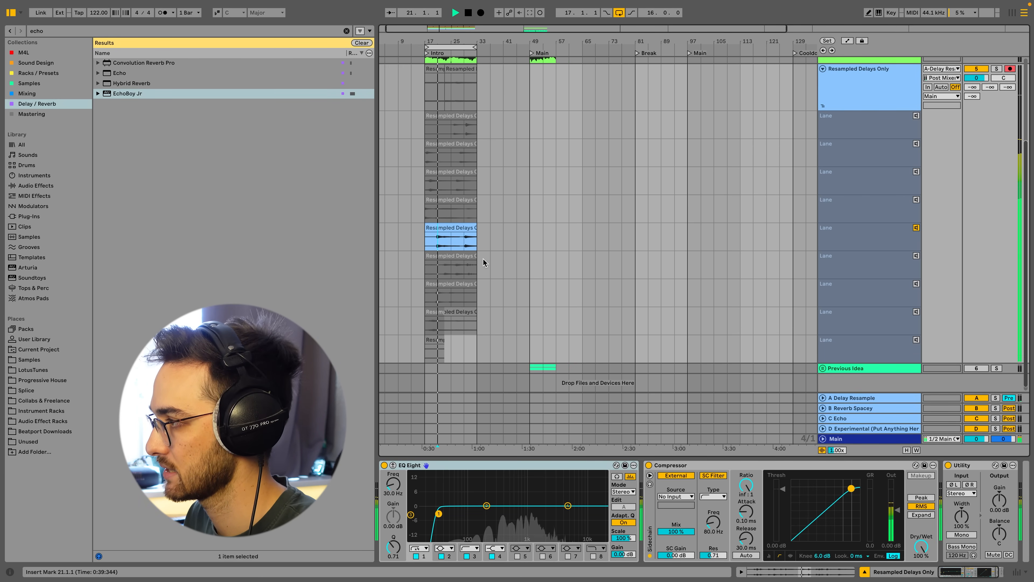
pyautogui.scroll(3, 483, 261)
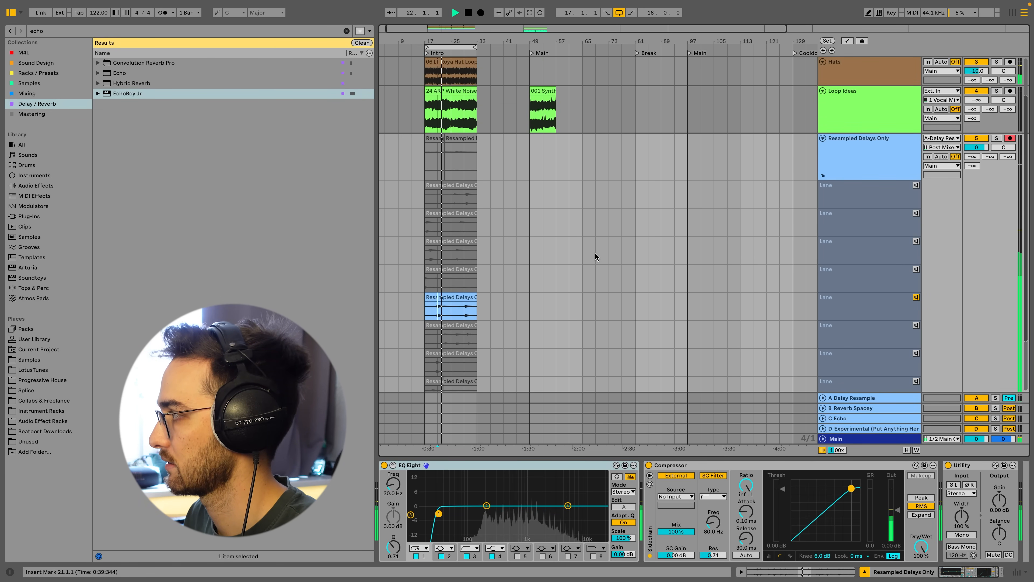
pyautogui.scroll(-1, 739, 228)
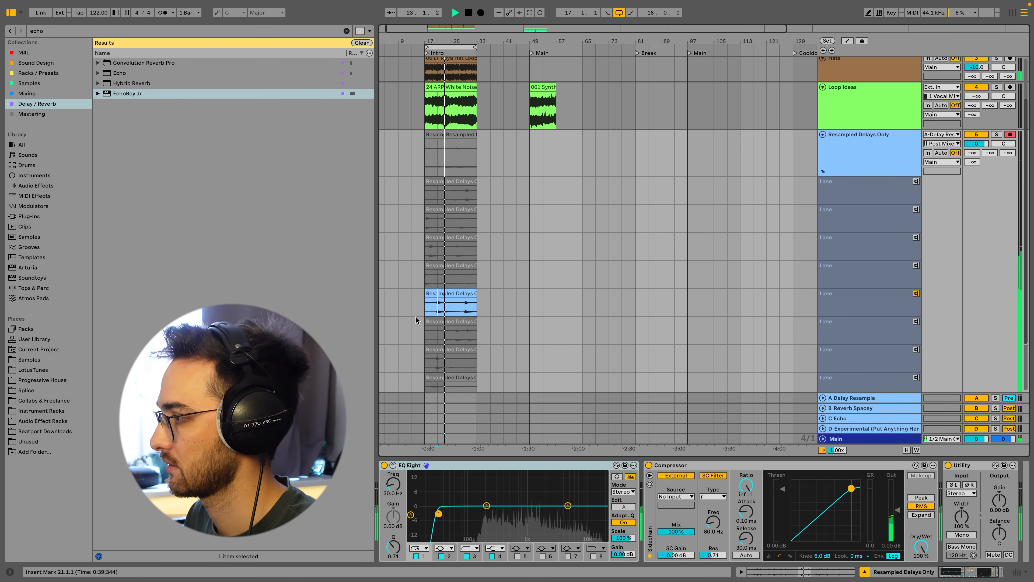
# Switch the active take to the fourth take lane.
pyautogui.click(917, 266)
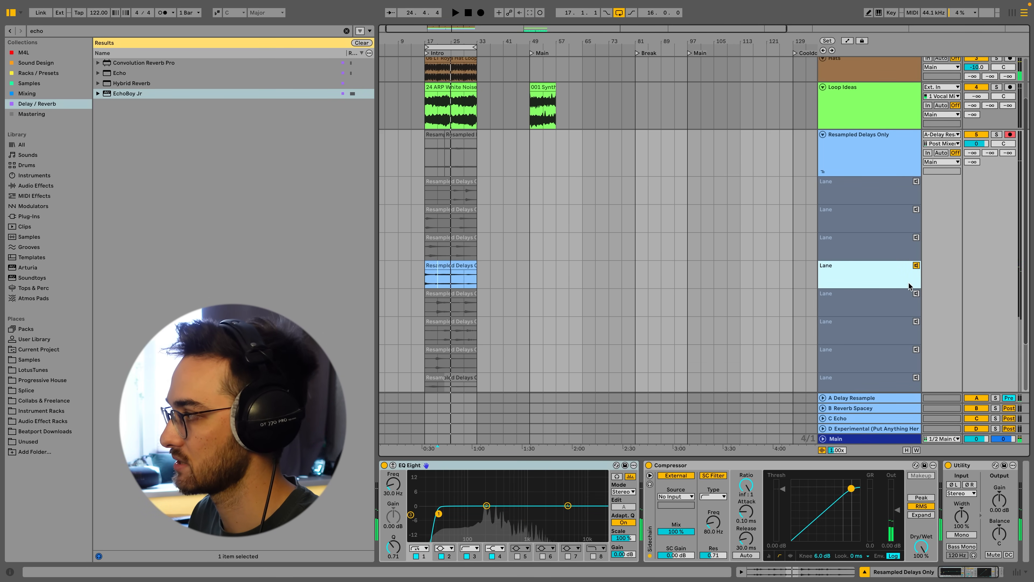
pyautogui.scroll(-2, 914, 281)
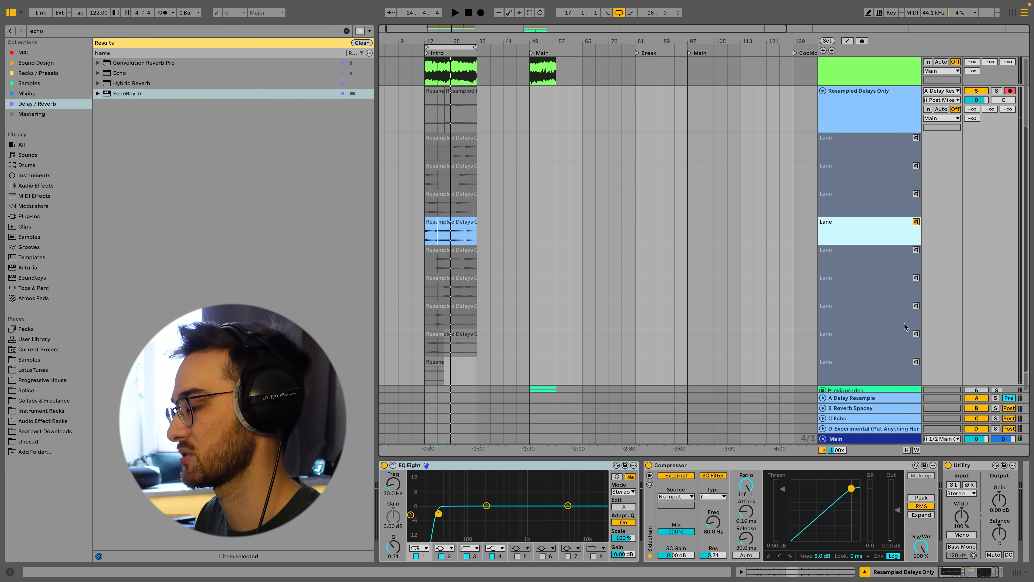
pyautogui.scroll(2, 582, 253)
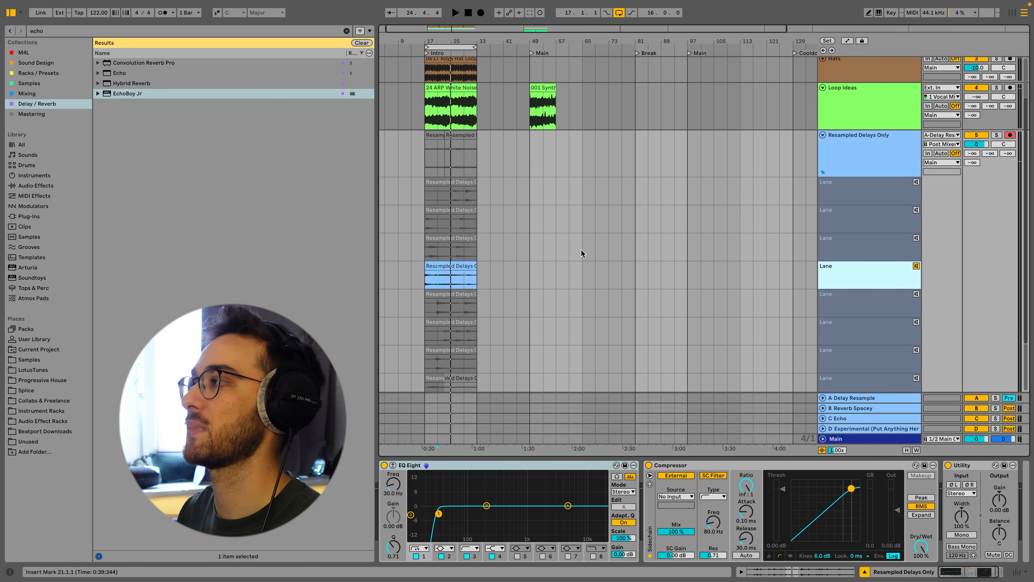
# Make the eighth take lane the active take and play it back from bar 29.
pyautogui.click(442, 87)
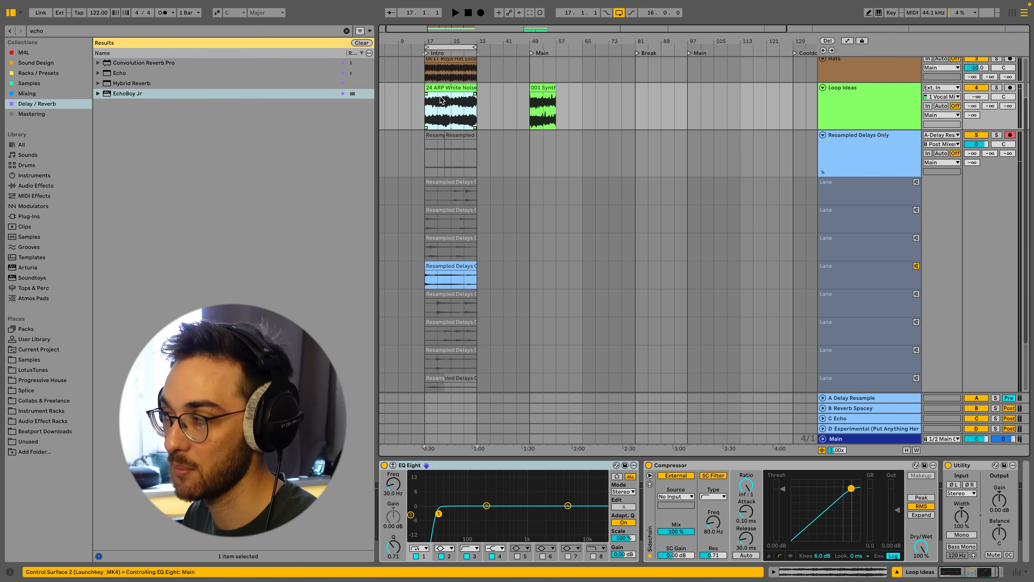
pyautogui.scroll(-1, 446, 98)
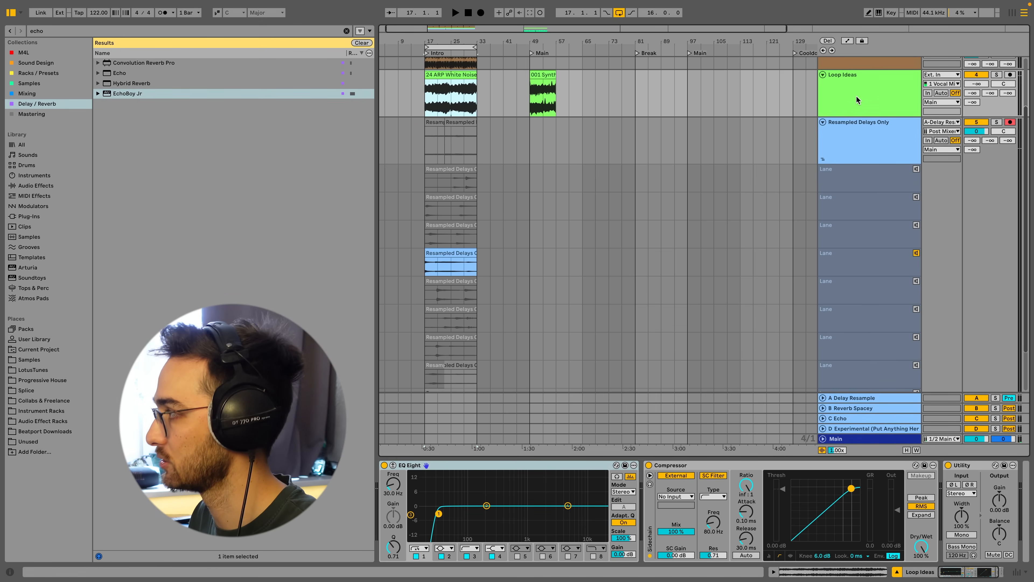
pyautogui.scroll(-3, 489, 163)
pyautogui.click(439, 215)
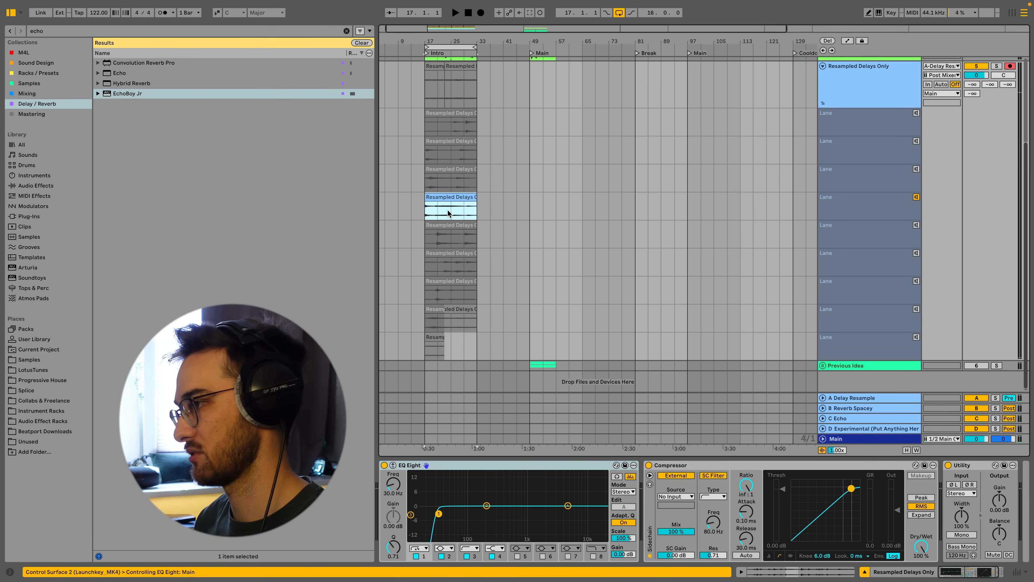
pyautogui.click(442, 212)
pyautogui.click(462, 324)
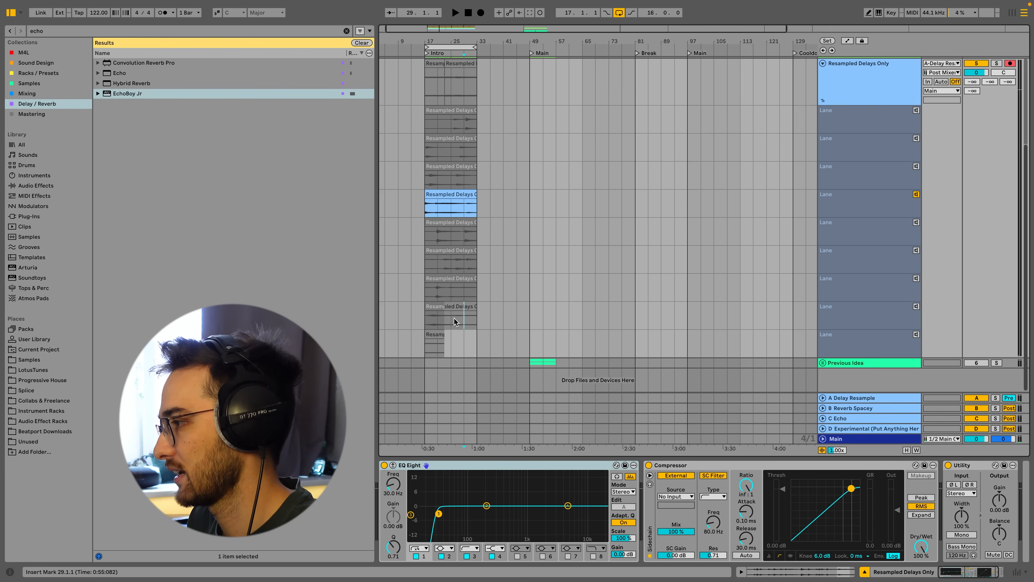
pyautogui.click(917, 308)
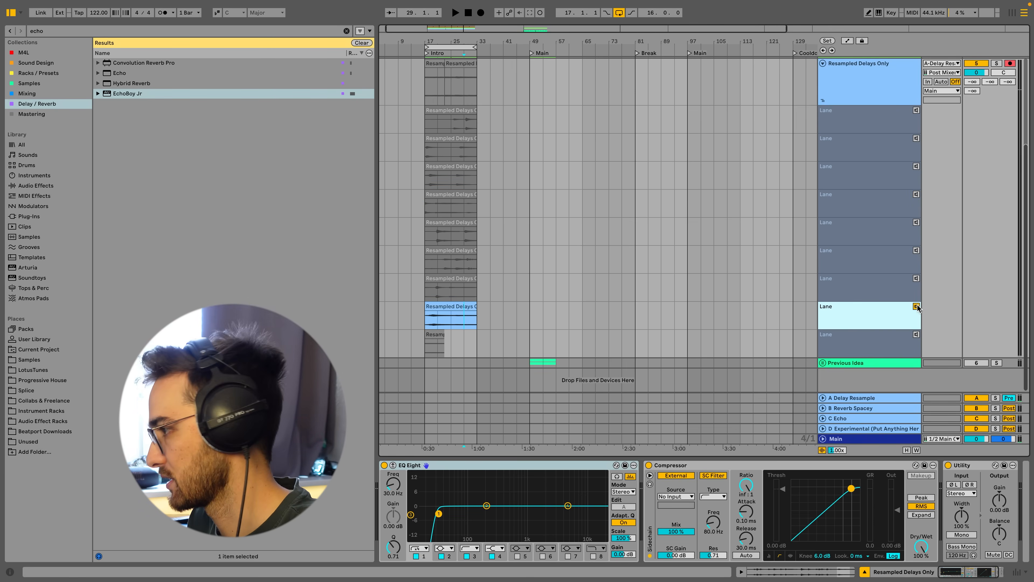
pyautogui.click(464, 324)
pyautogui.press('space')
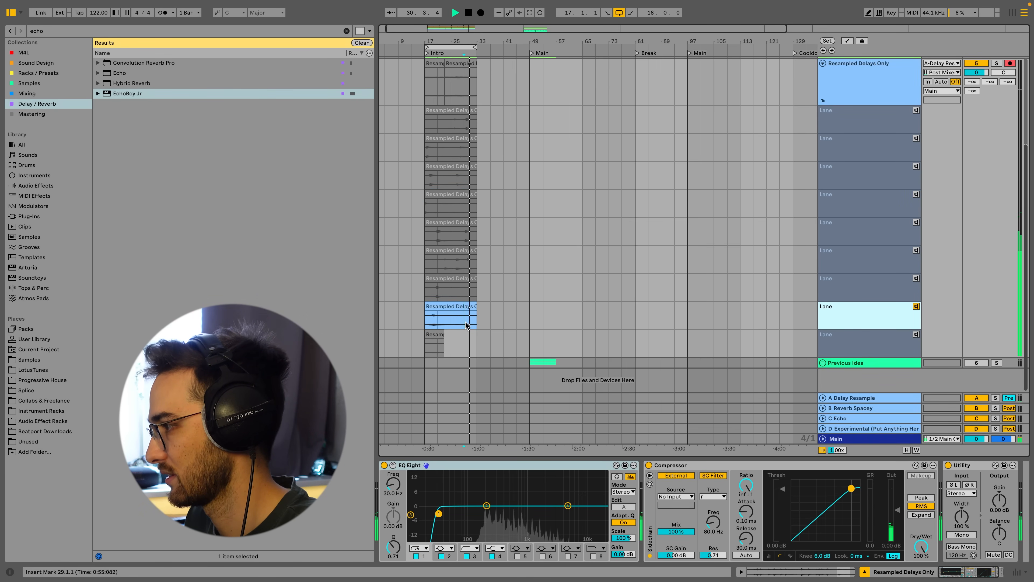
pyautogui.press('space')
# Open the comped clip and loop one bar of it from 126.1.1 to 127.1.1, playing it back.
pyautogui.click(469, 306)
pyautogui.doubleClick(469, 306)
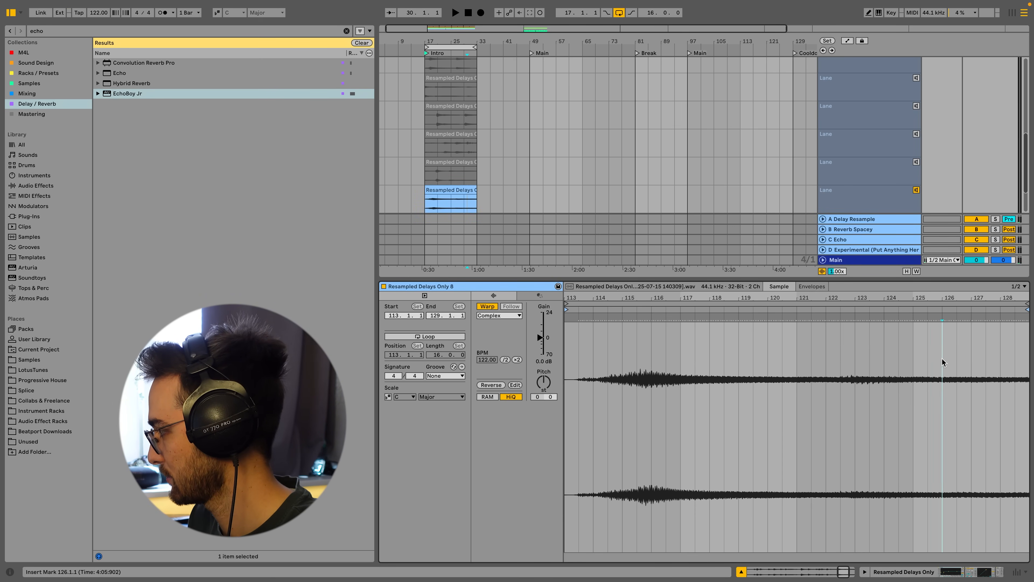
pyautogui.moveTo(942, 357); pyautogui.dragTo(970, 360)
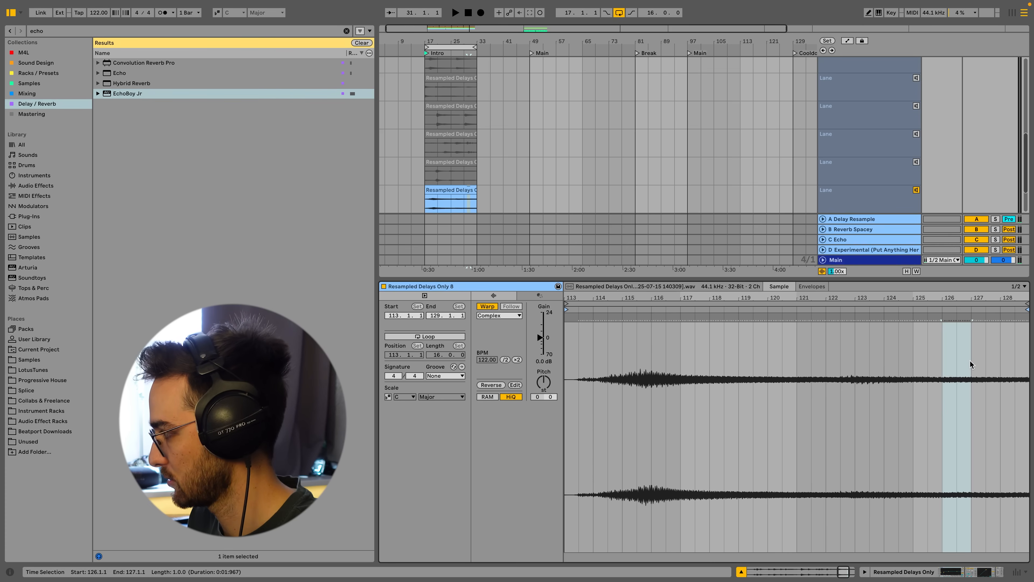
pyautogui.moveTo(965, 296); pyautogui.dragTo(935, 296)
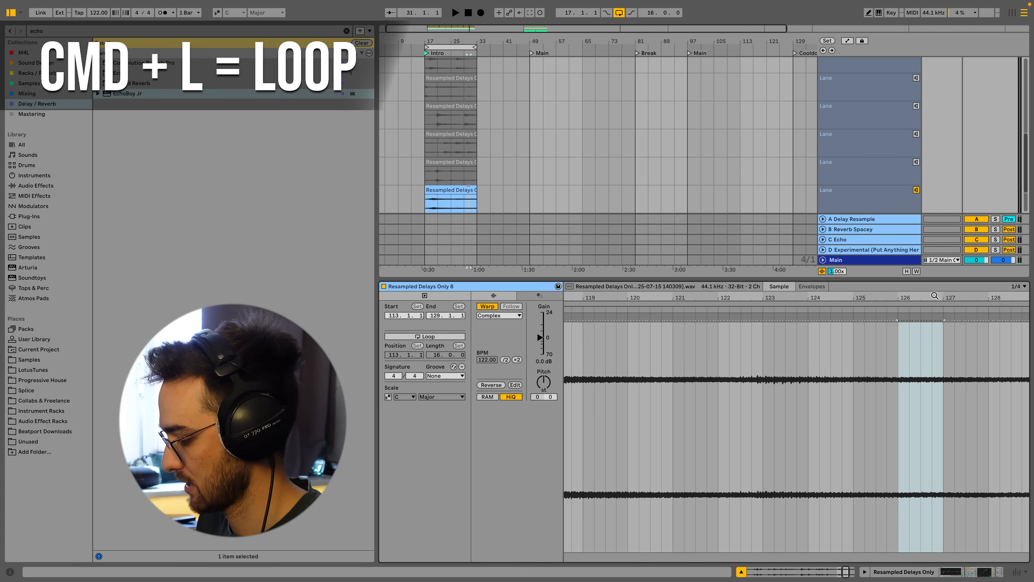
pyautogui.press('super+l')
pyautogui.press('space')
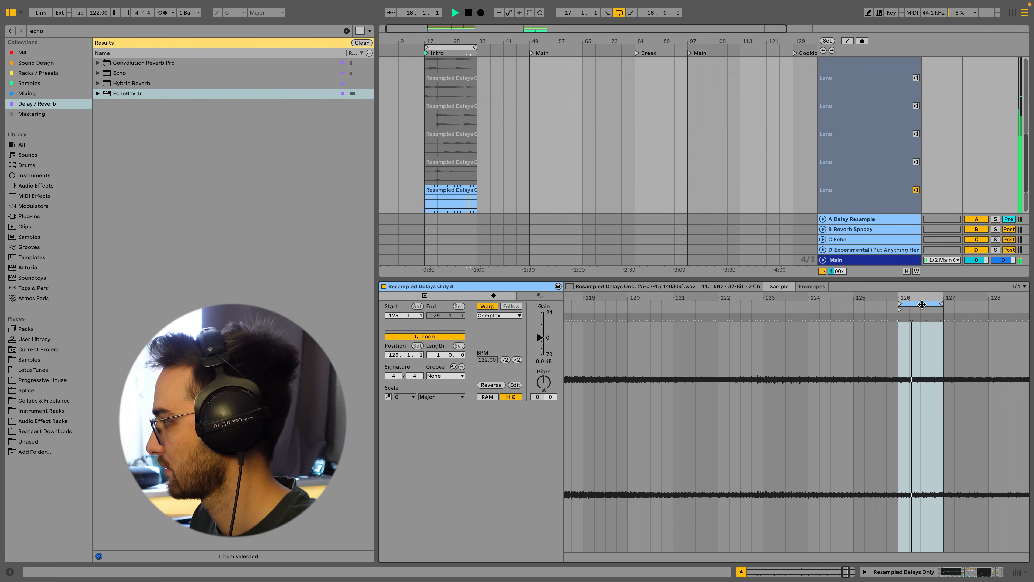
# Move the clip's one-bar loop to start at bar 128 and play it back.
pyautogui.moveTo(917, 304); pyautogui.dragTo(819, 298)
pyautogui.press('space')
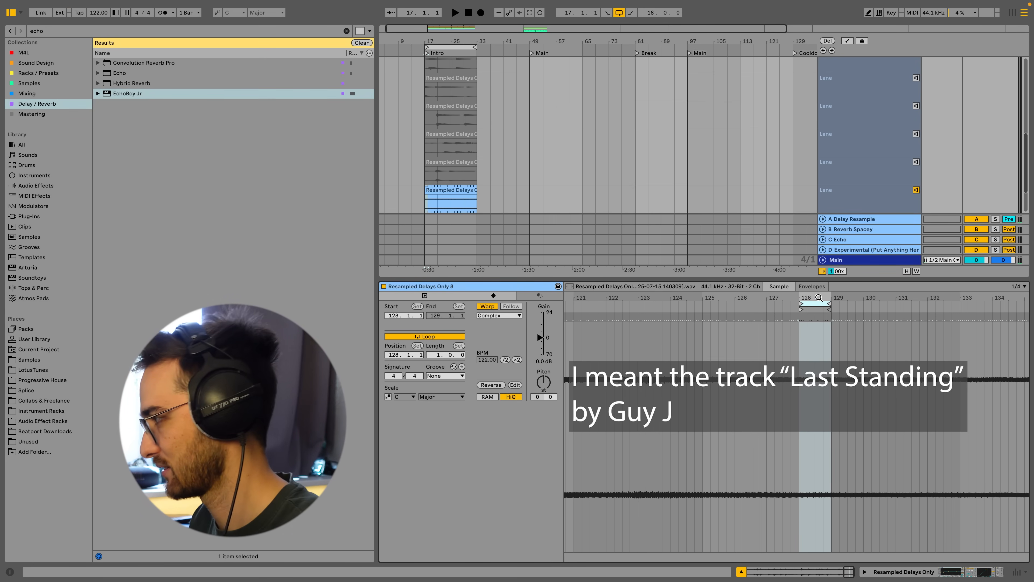
pyautogui.moveTo(819, 297); pyautogui.dragTo(850, 299)
pyautogui.press('space')
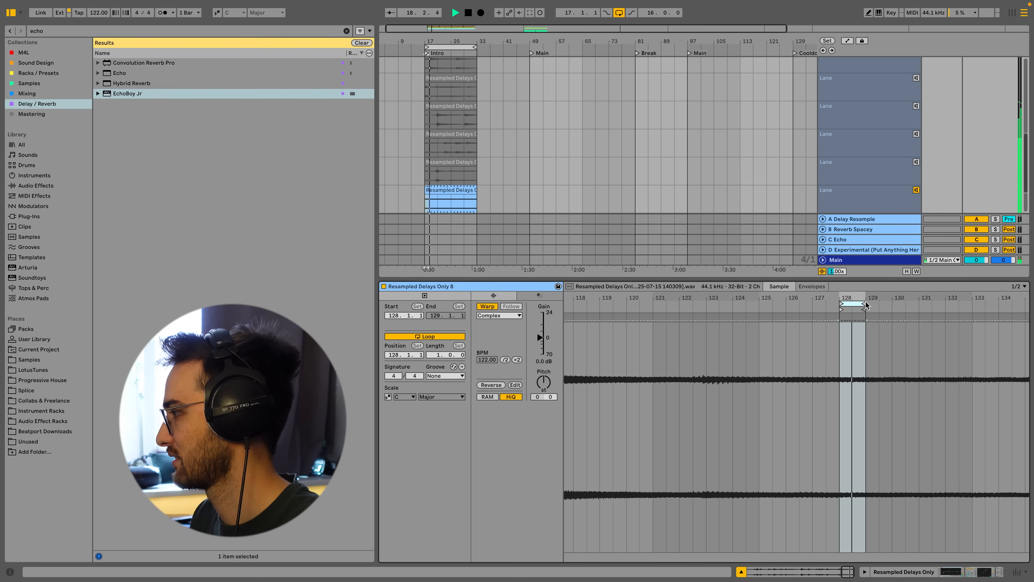
# Set a 1/8 fixed grid and shorten the loop to three beats, from 128.1.1 to 128.4.1.
pyautogui.moveTo(866, 305)
pyautogui.mouseDown()
pyautogui.moveTo(852, 305)
pyautogui.moveTo(790, 366)
pyautogui.mouseUp()
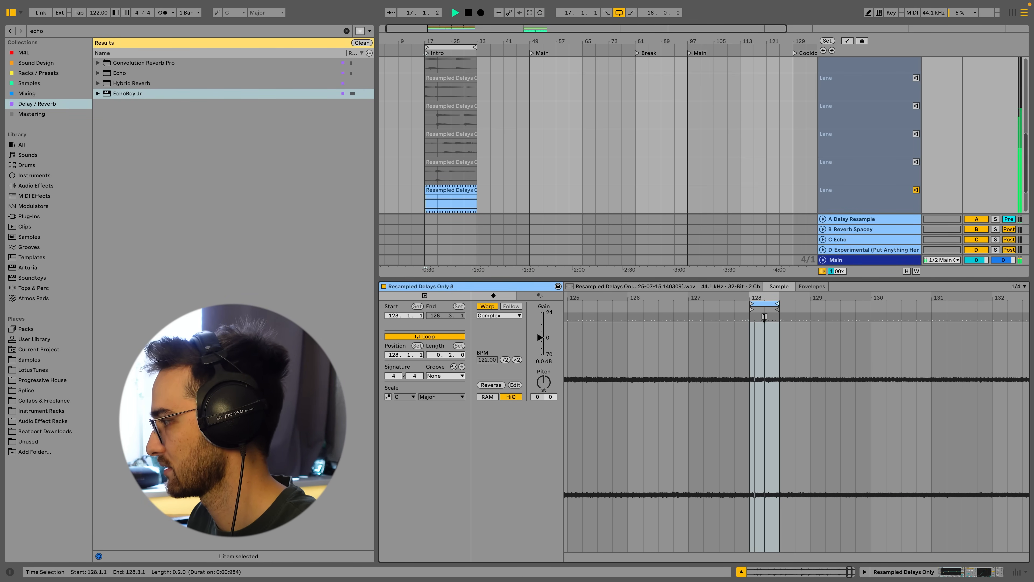
pyautogui.rightClick(793, 363)
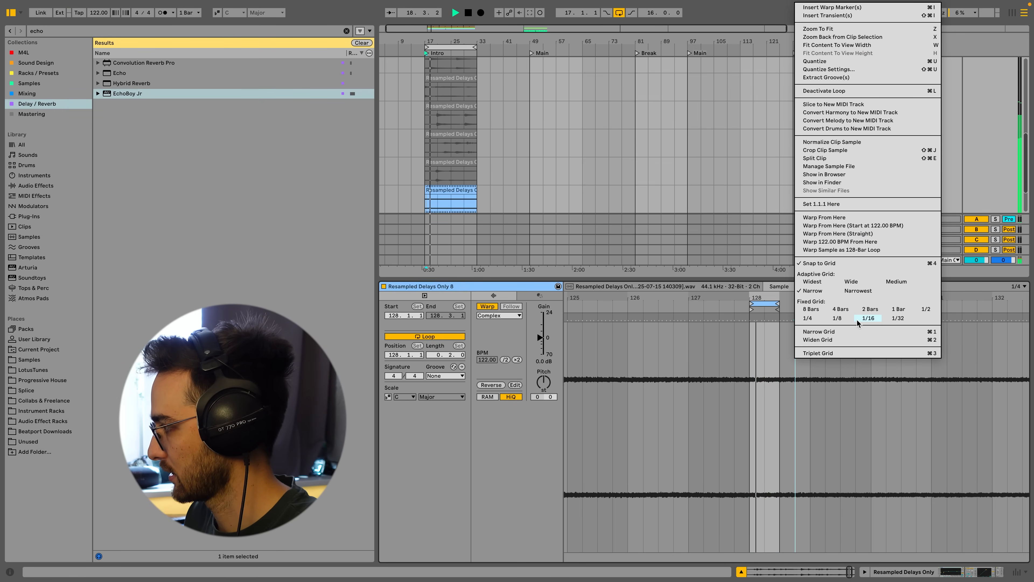
pyautogui.click(837, 318)
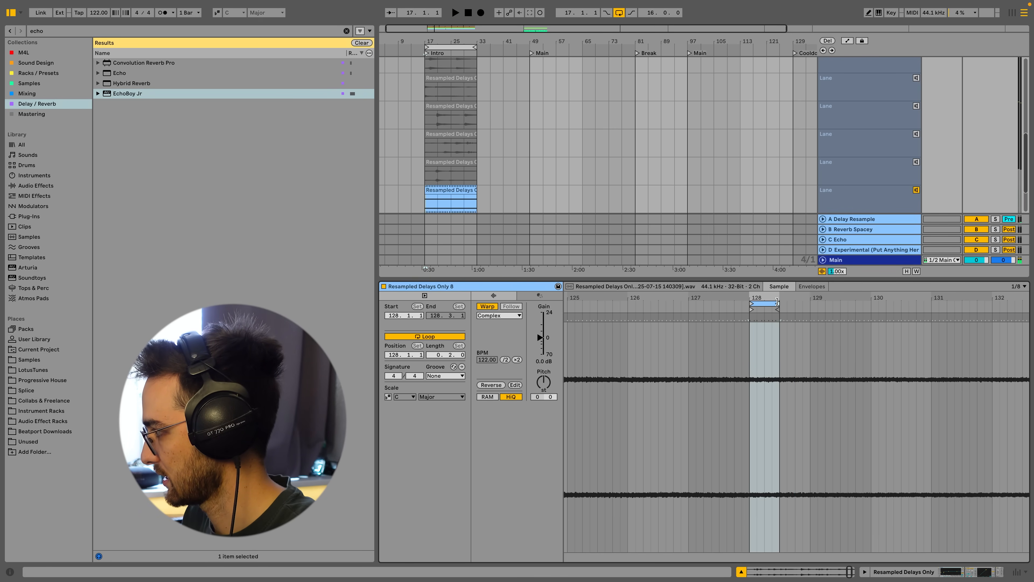
pyautogui.moveTo(777, 302); pyautogui.dragTo(794, 303)
pyautogui.press('space')
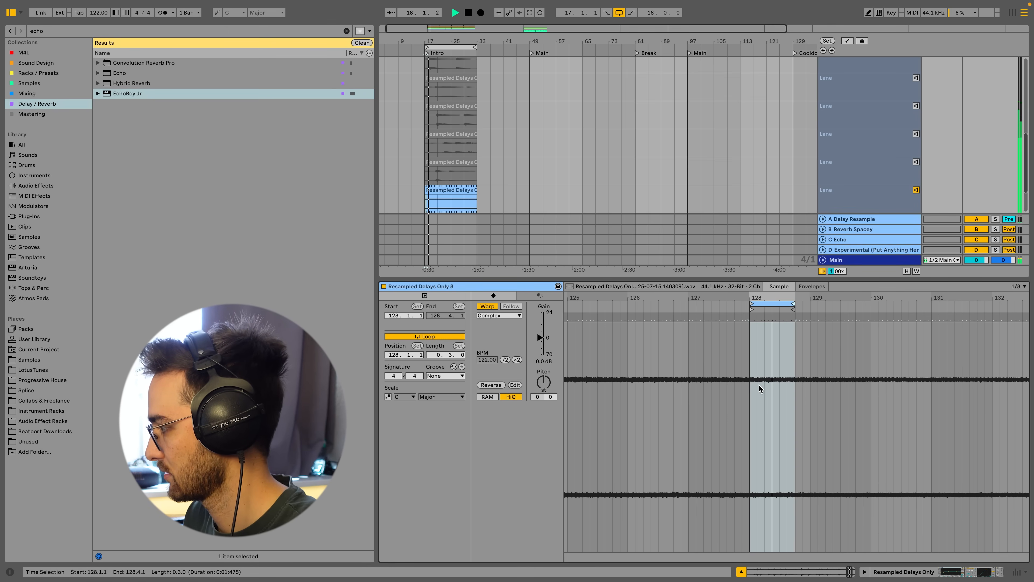
# Extend the loop to a full bar ending at 129.1.1.
pyautogui.moveTo(749, 385); pyautogui.dragTo(795, 383)
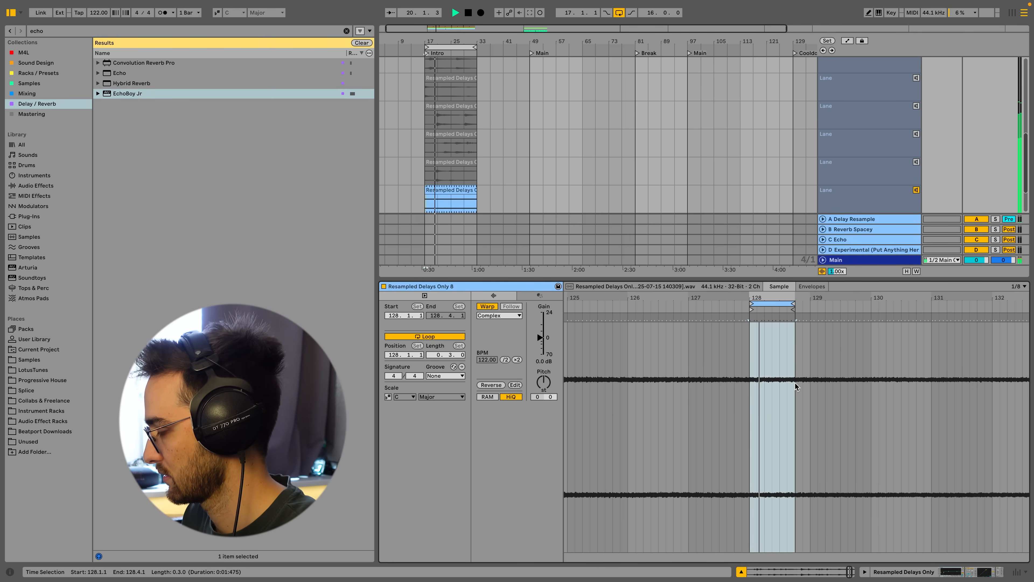
pyautogui.click(797, 375)
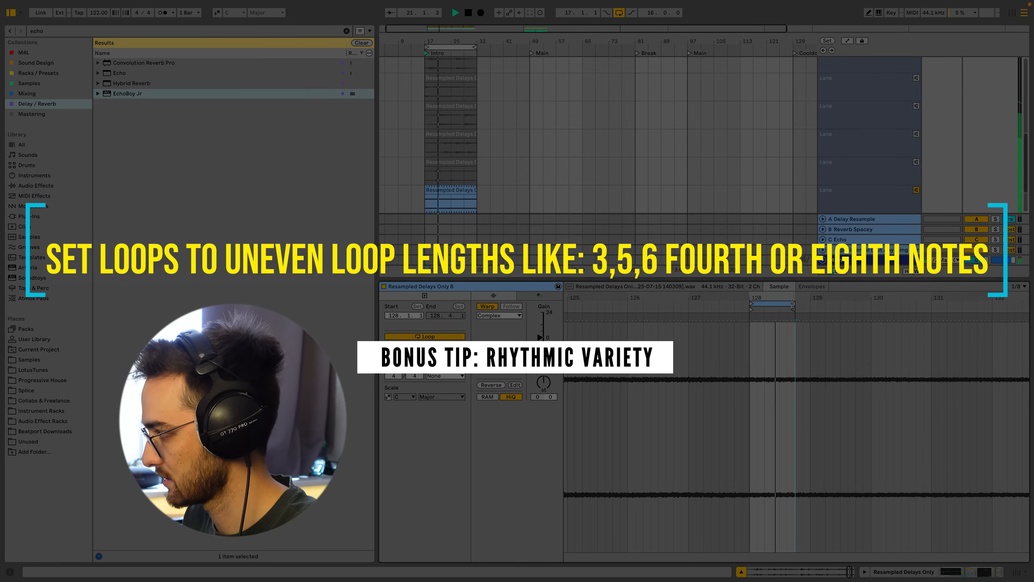
pyautogui.moveTo(793, 304); pyautogui.dragTo(809, 305)
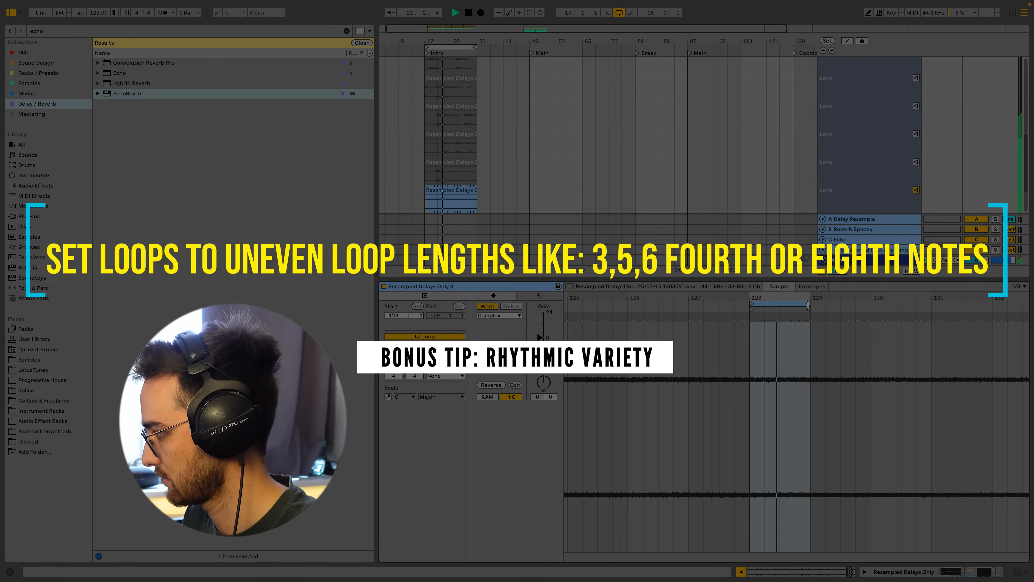
# Switch the clip grid to 1/4 and set the loop back to three beats ending at 128.4.1.
pyautogui.rightClick(786, 356)
pyautogui.click(809, 542)
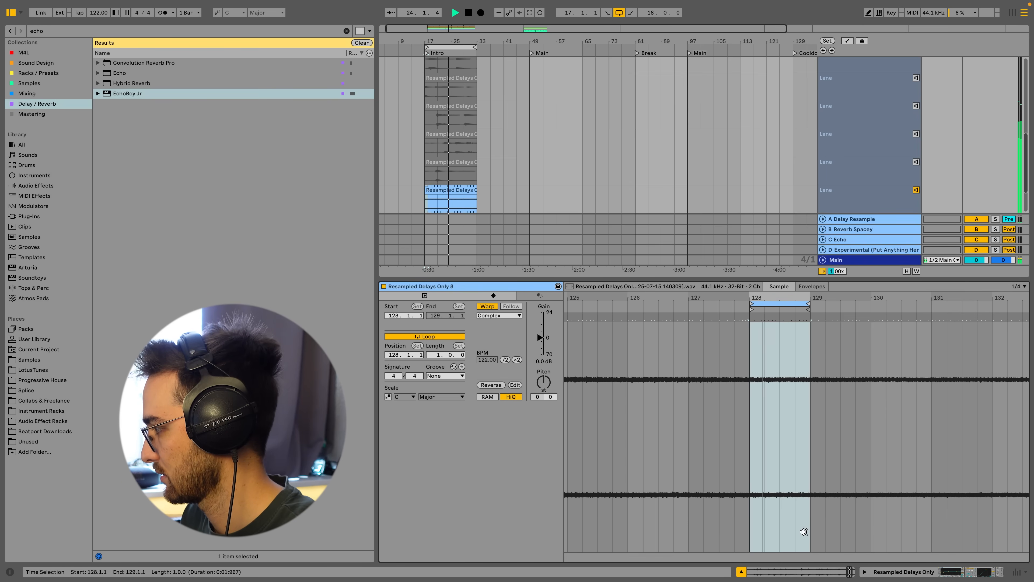
pyautogui.moveTo(754, 380); pyautogui.dragTo(809, 380)
pyautogui.moveTo(808, 302); pyautogui.dragTo(794, 301)
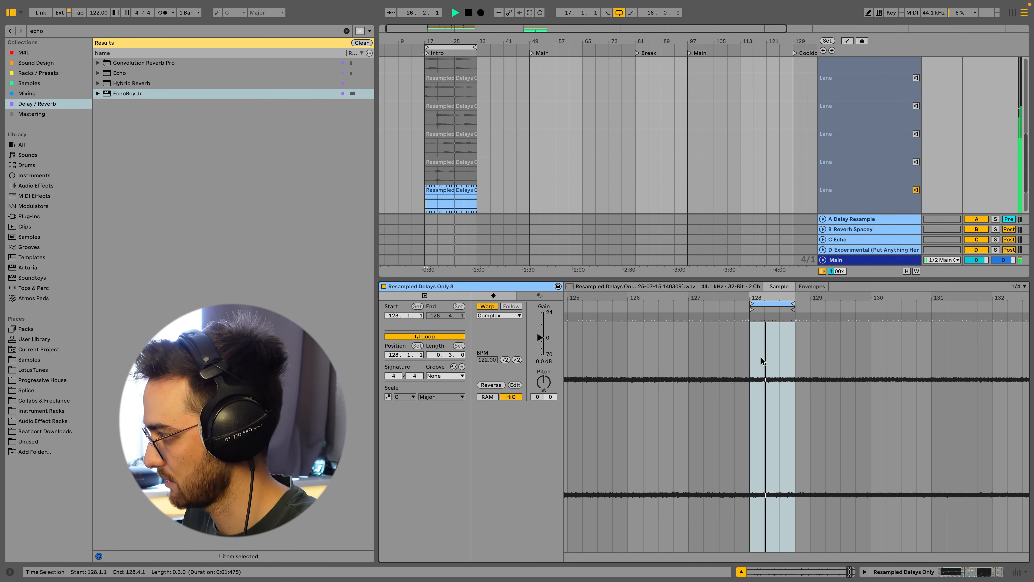
pyautogui.moveTo(760, 355); pyautogui.dragTo(792, 351)
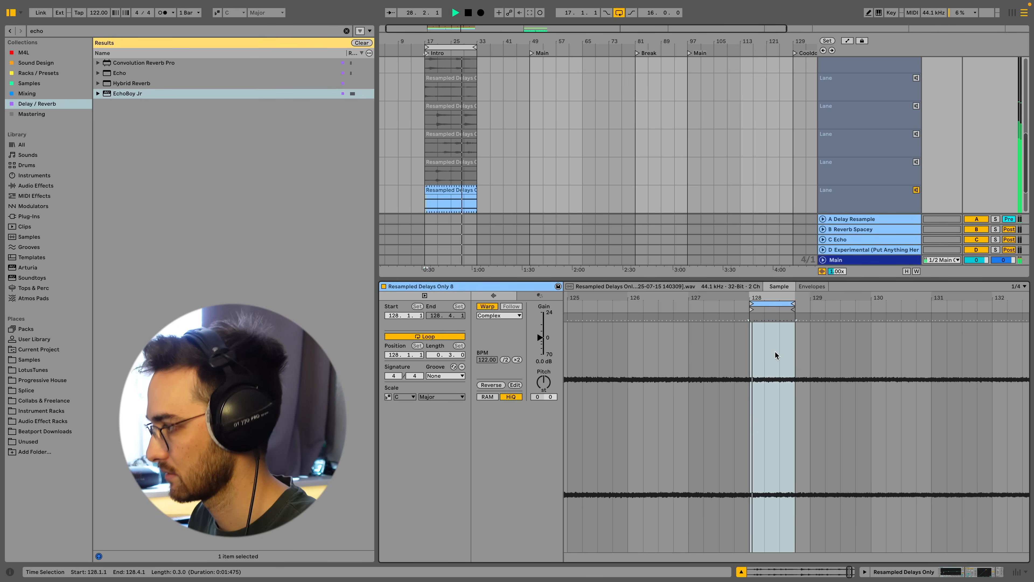
# Transpose the clip down to -3 semitones and switch its warp mode to Beats.
pyautogui.click(545, 385)
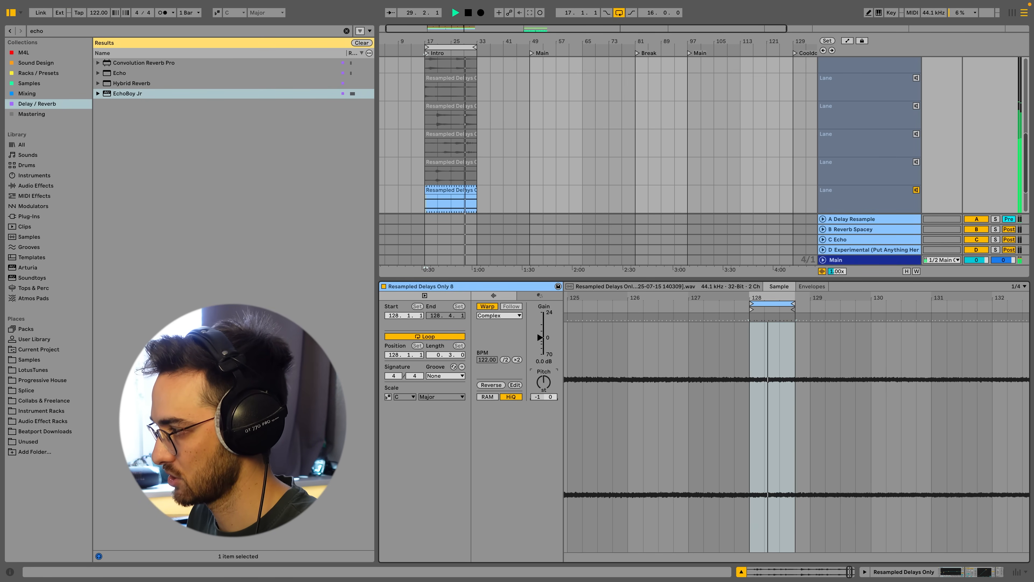
pyautogui.click(499, 316)
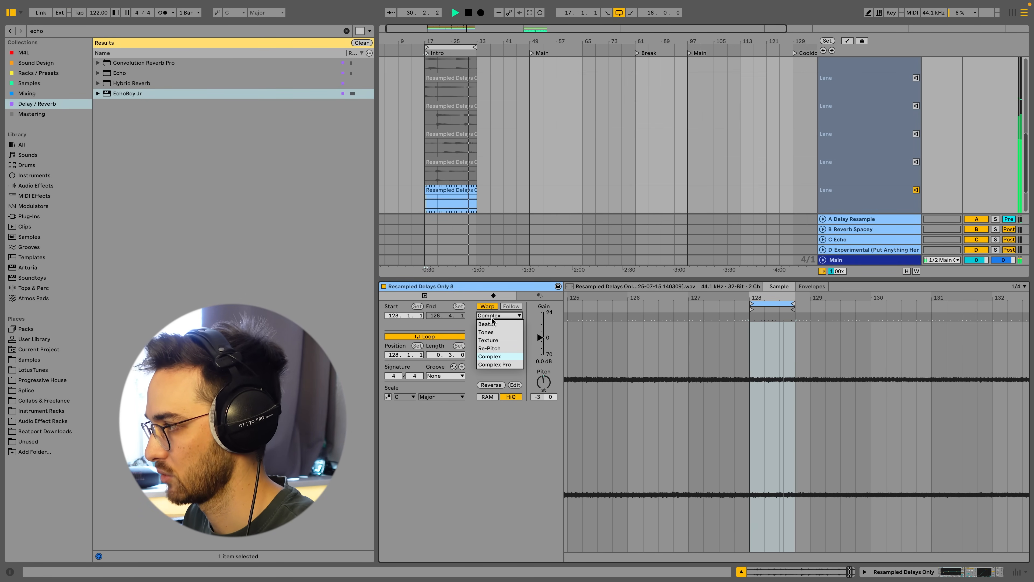
pyautogui.click(492, 326)
# Set the Beats warp mode to preserve 1/16 divisions.
pyautogui.click(487, 339)
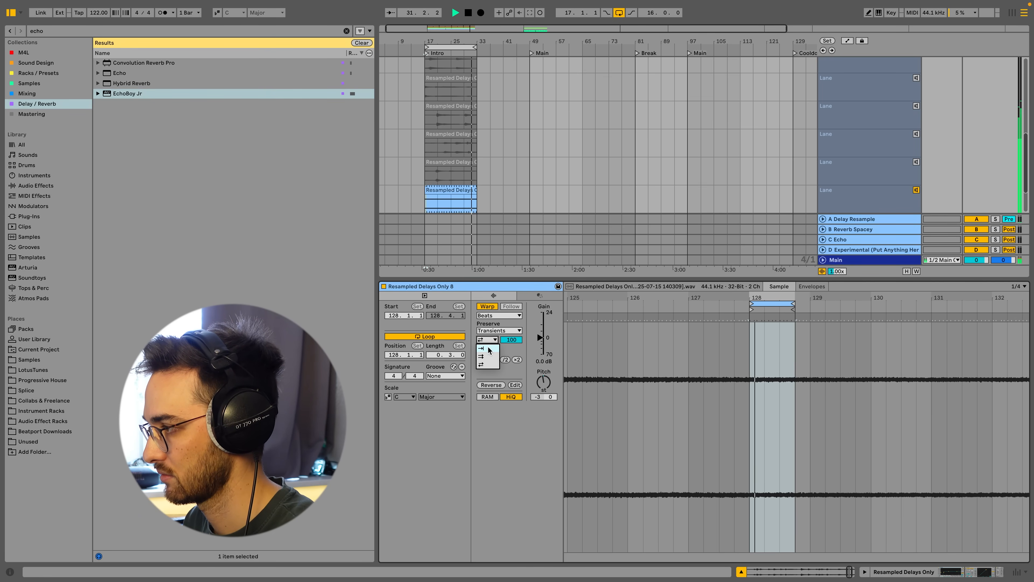
pyautogui.click(489, 344)
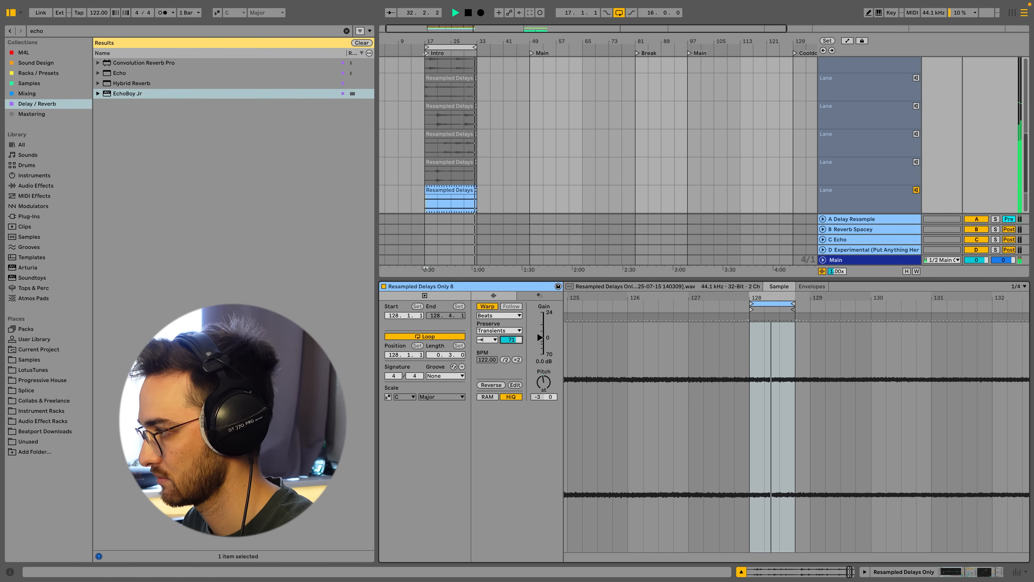
pyautogui.moveTo(511, 340); pyautogui.dragTo(511, 345)
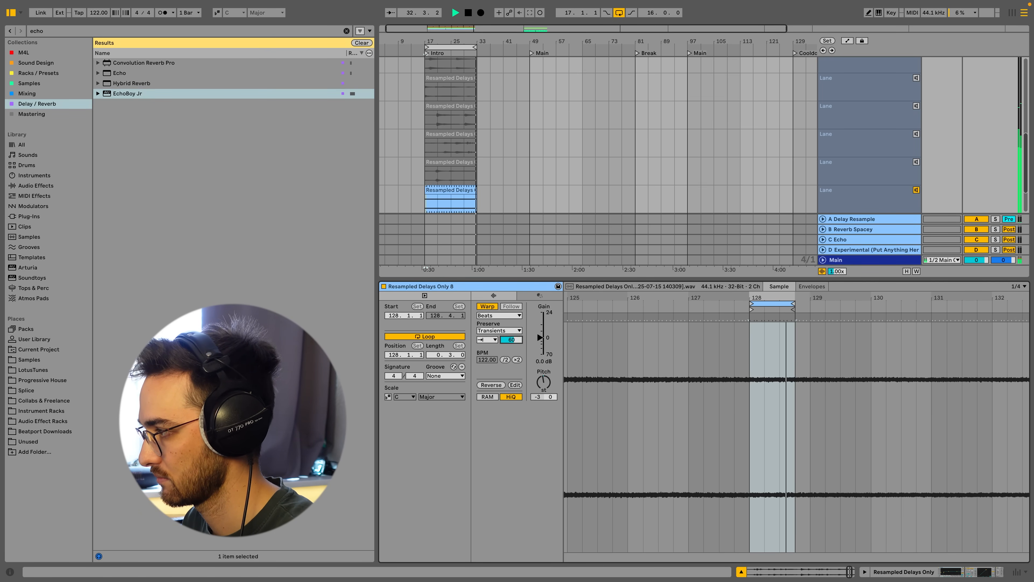
pyautogui.click(508, 330)
pyautogui.click(495, 369)
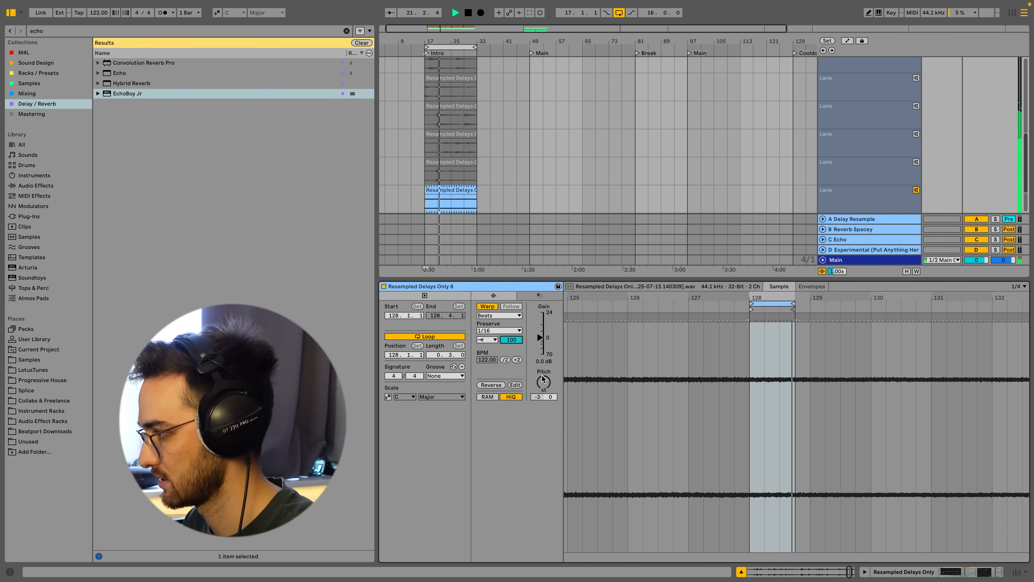
pyautogui.click(499, 316)
pyautogui.click(499, 317)
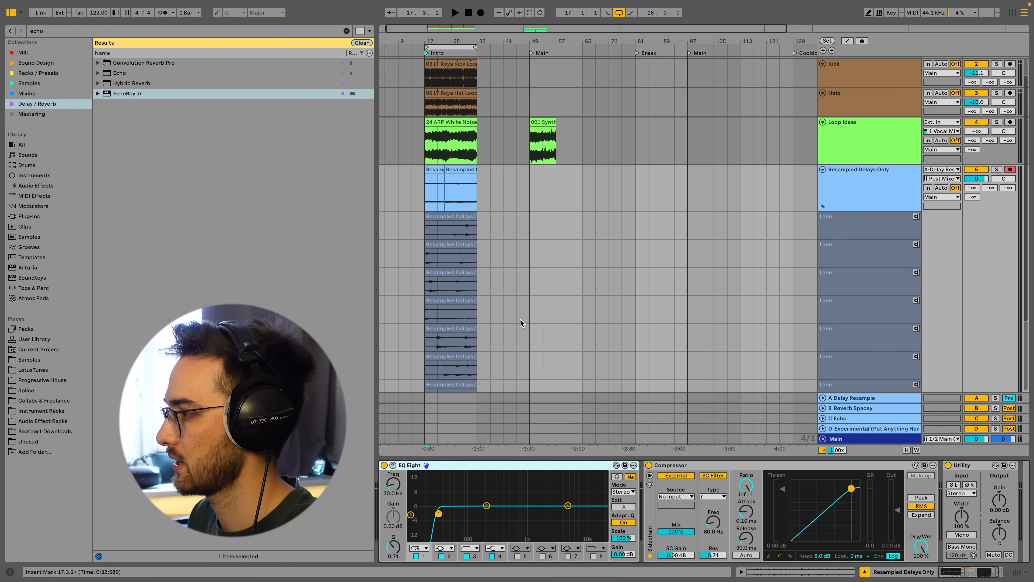
# Move the eighth take's clip up onto the main Resampled Delays Only track and hide the take lanes.
pyautogui.click(448, 362)
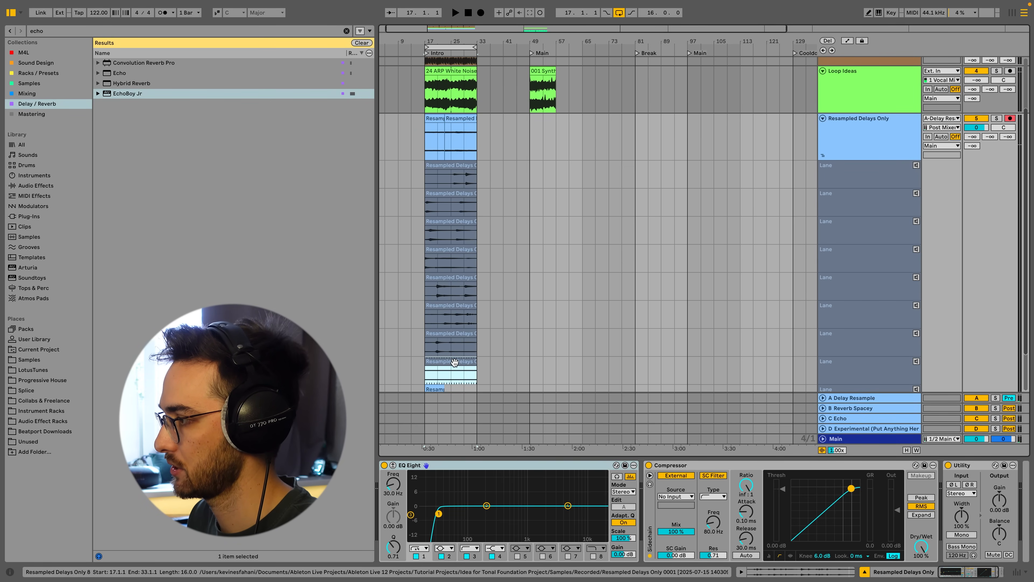
pyautogui.moveTo(456, 360); pyautogui.dragTo(455, 132)
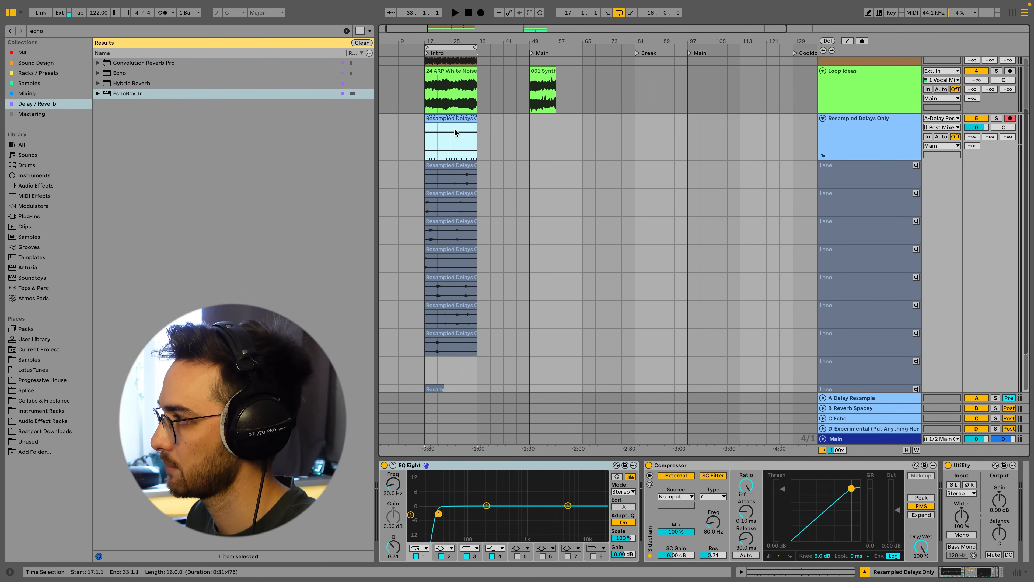
pyautogui.click(823, 155)
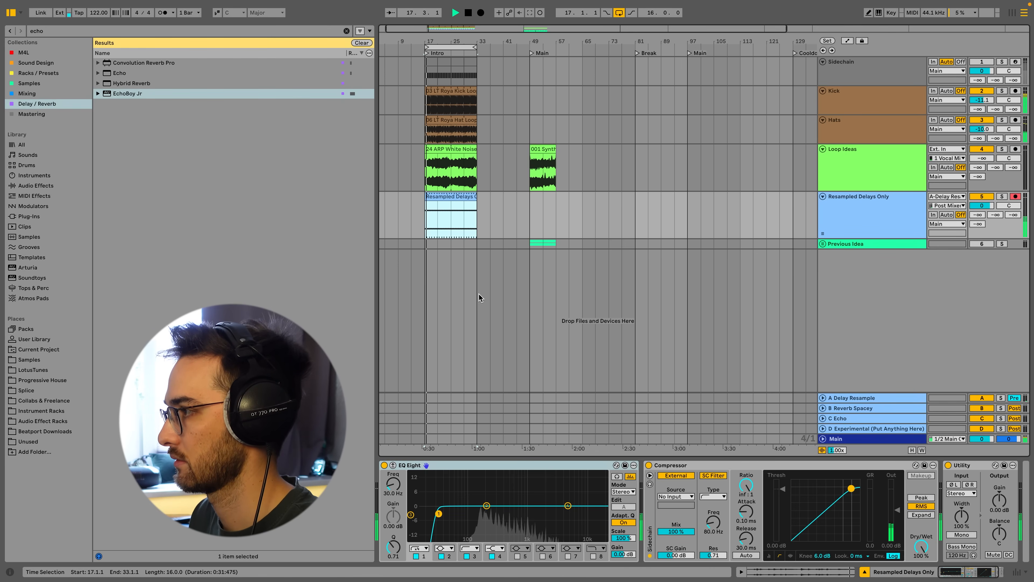
# Adjust the low-cut band of the track's EQ Eight.
pyautogui.click(439, 514)
pyautogui.moveTo(463, 518); pyautogui.dragTo(491, 520)
# Open the comped clip and move its three-beat loop to start at 129.3.1.
pyautogui.doubleClick(455, 197)
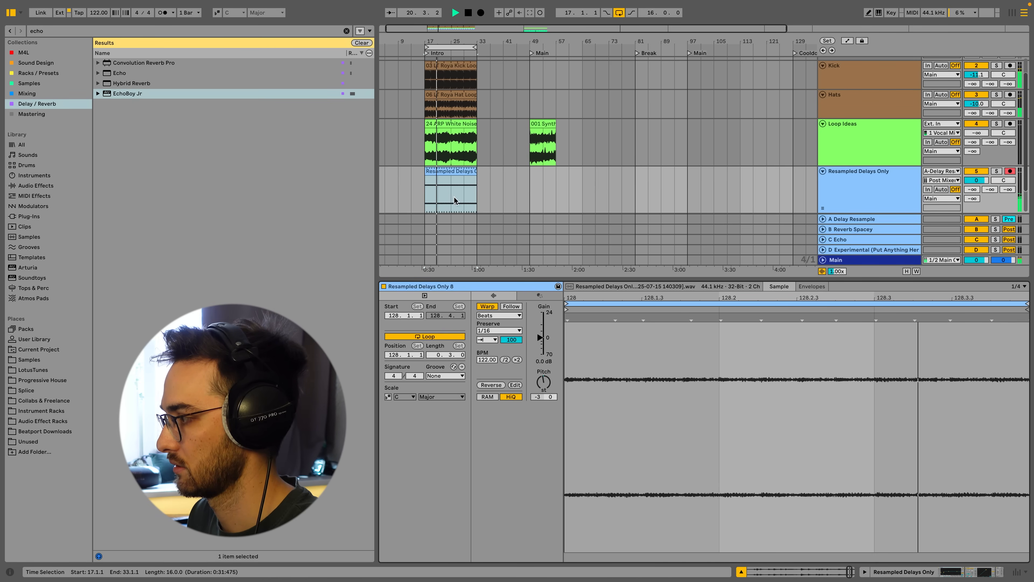
pyautogui.moveTo(682, 298); pyautogui.dragTo(776, 257)
pyautogui.moveTo(803, 301); pyautogui.dragTo(860, 303)
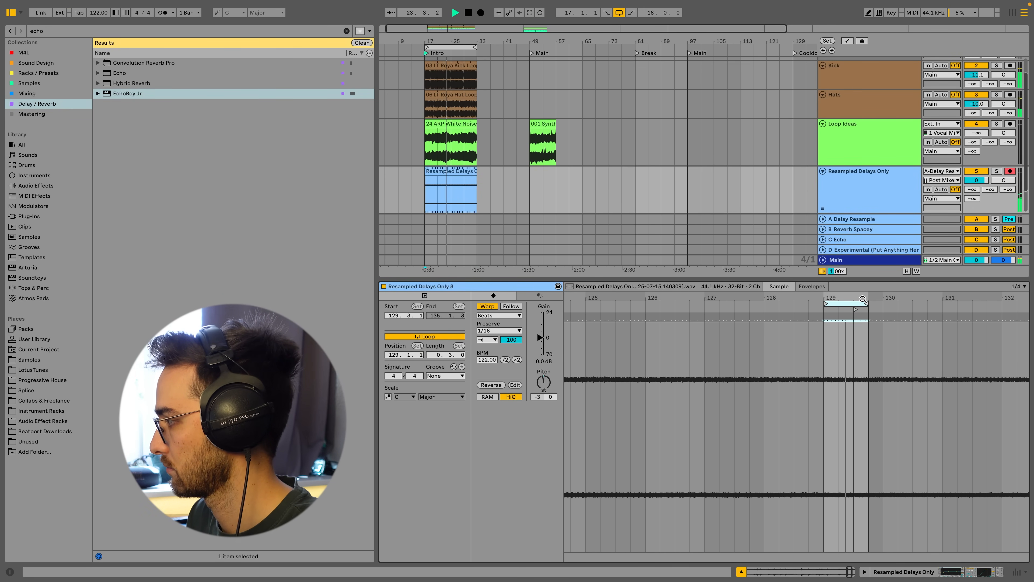
pyautogui.moveTo(780, 298); pyautogui.dragTo(734, 345)
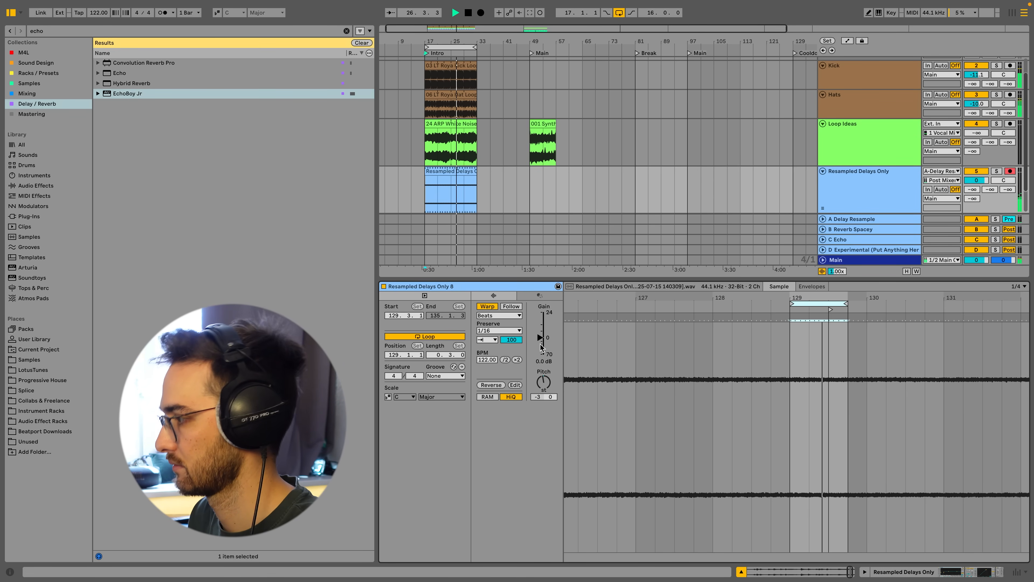
# Expand the Previous Idea group track to reveal the tracks inside it.
pyautogui.click(457, 172)
pyautogui.hotkey('shift', 'Tab')
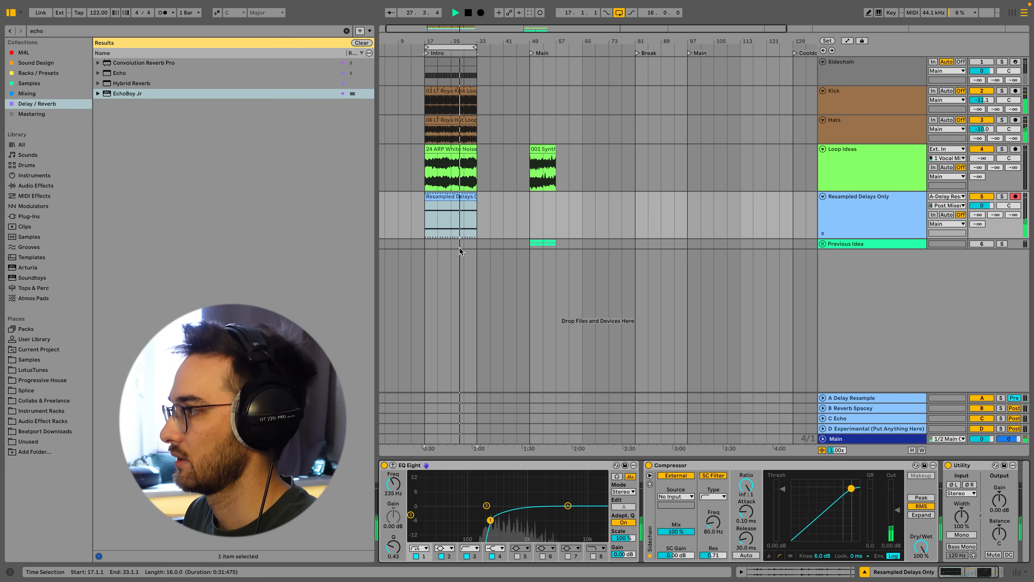
pyautogui.click(455, 212)
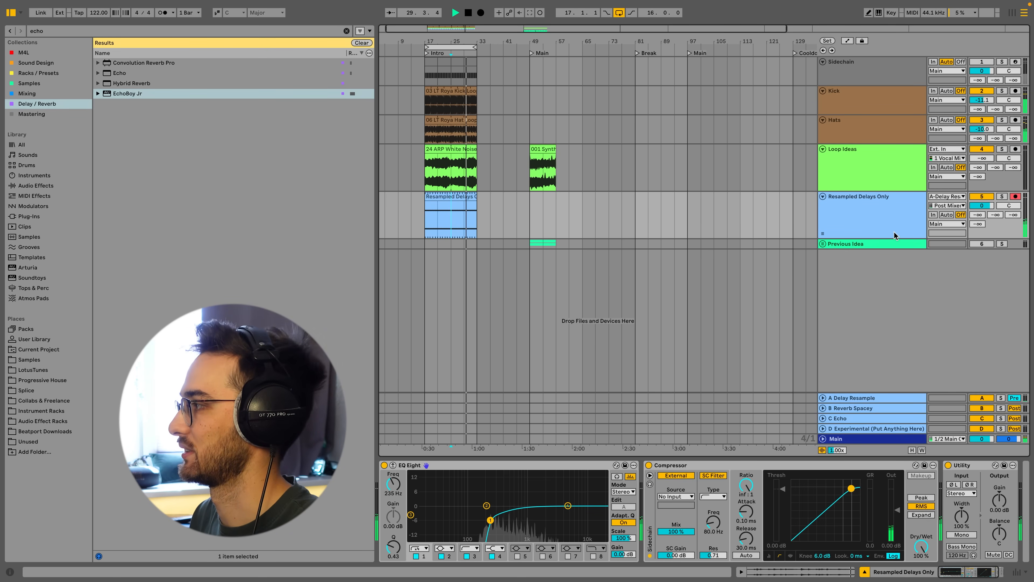
pyautogui.click(854, 198)
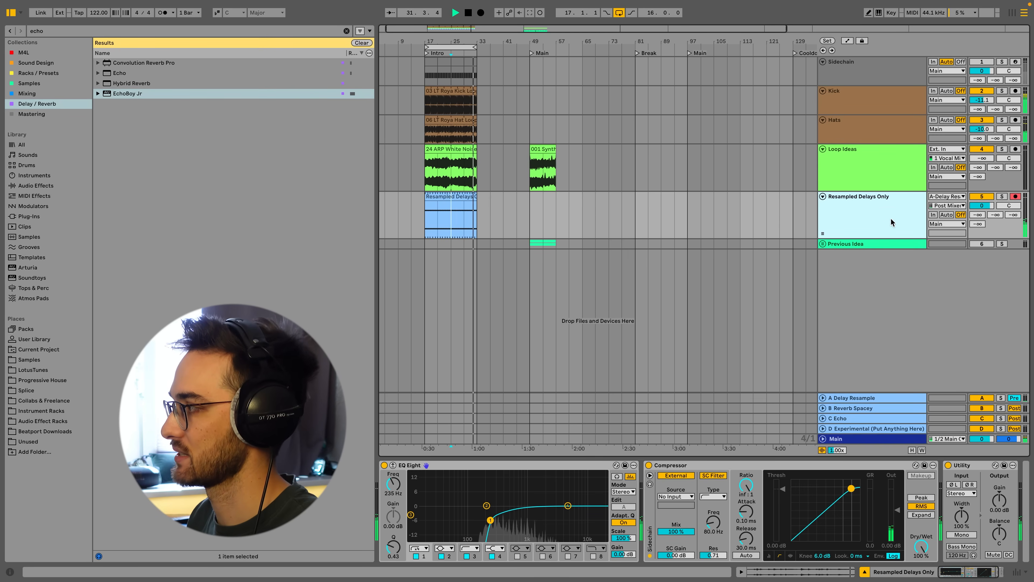
pyautogui.click(823, 244)
pyautogui.click(853, 245)
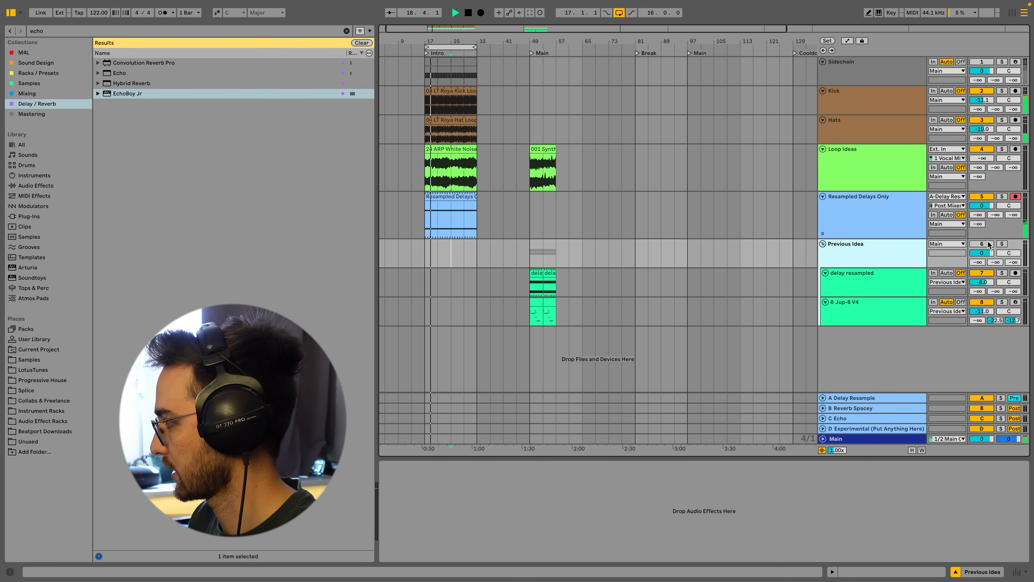
# Select the 8 Jup-8 V4 track inside the group and arm it for recording.
pyautogui.click(917, 281)
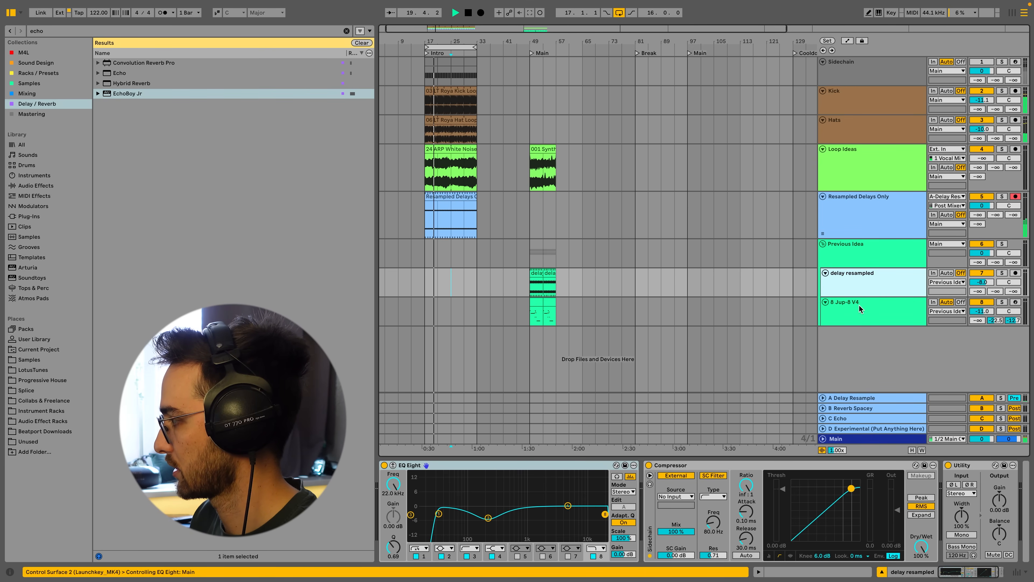
pyautogui.click(859, 314)
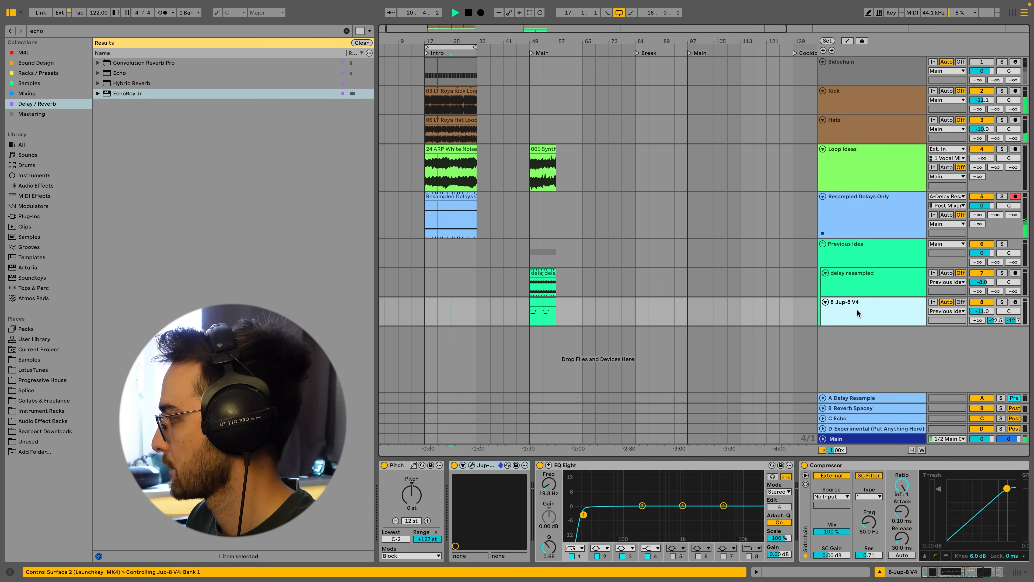
pyautogui.click(1015, 303)
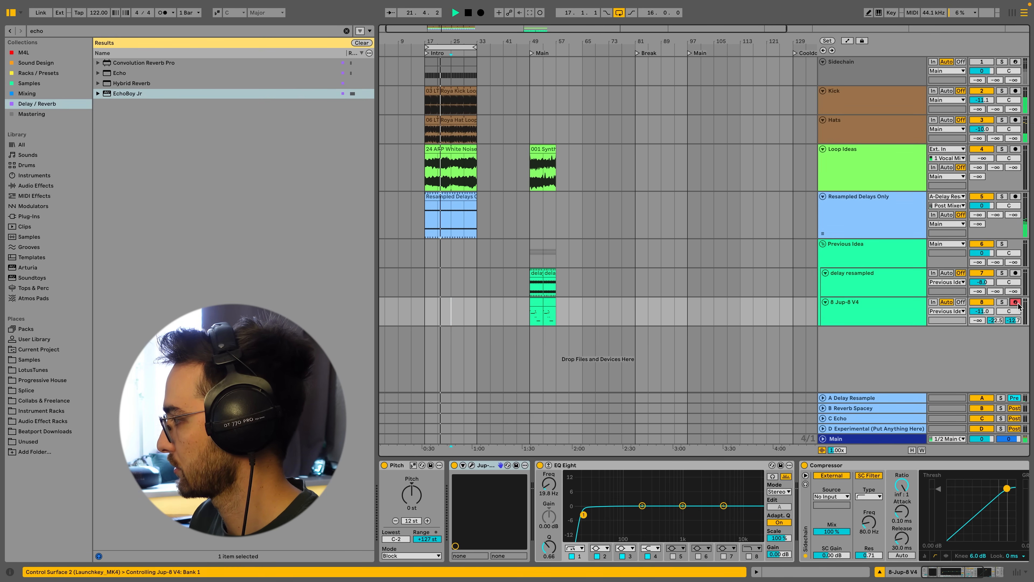
pyautogui.click(428, 307)
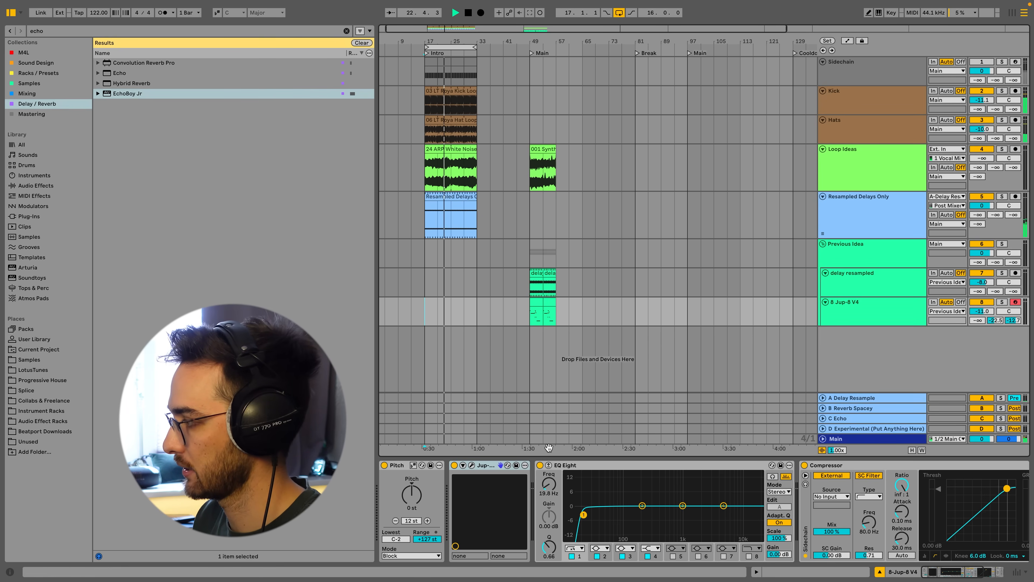
pyautogui.click(849, 314)
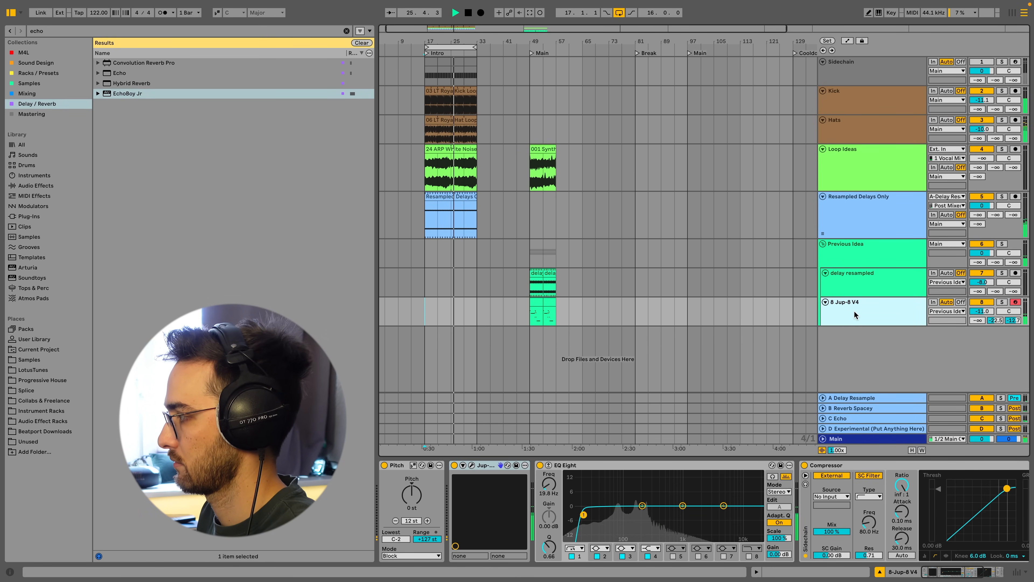
# Enlarge the Jup-8 V4 track and record a MIDI part into the arrangement starting at bar 17.
pyautogui.moveTo(981, 326)
pyautogui.mouseDown()
pyautogui.moveTo(983, 306)
pyautogui.moveTo(982, 335)
pyautogui.mouseUp()
pyautogui.moveTo(982, 312); pyautogui.dragTo(982, 311)
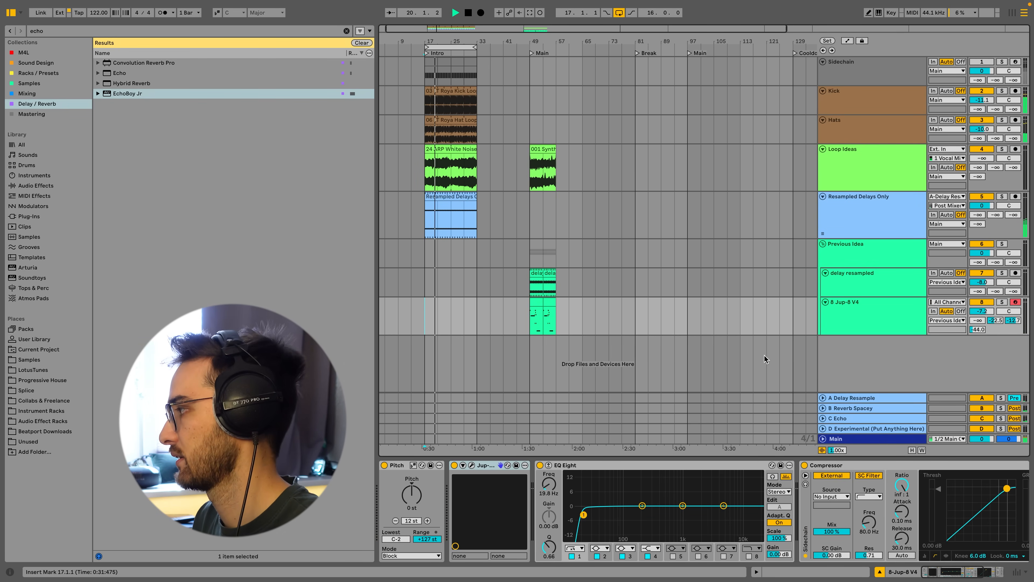
pyautogui.press('F9')
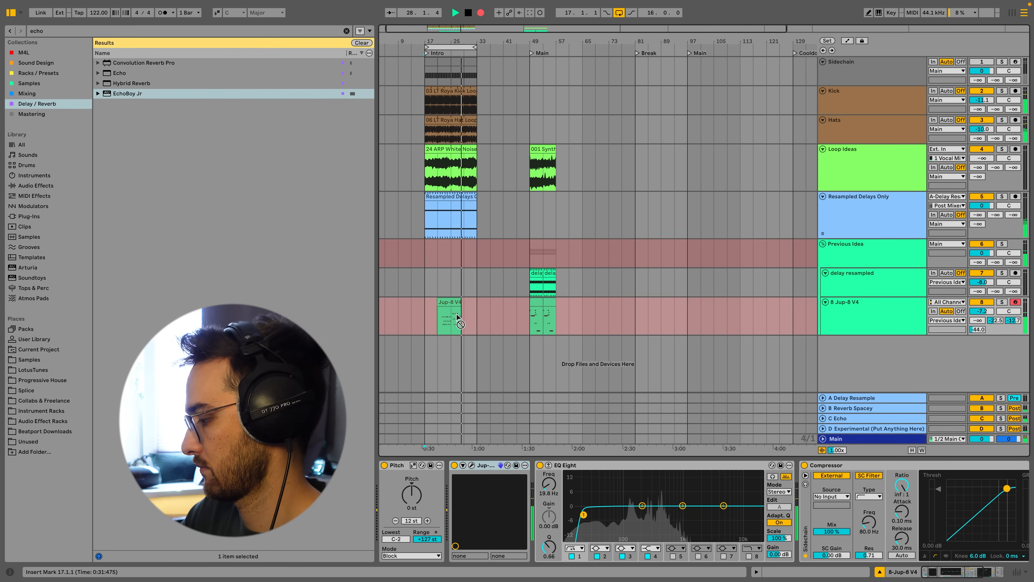
pyautogui.press('space')
# Split out the two-bar section from bar 23 to 25 of the recorded Jup-8 clip and duplicate it three times.
pyautogui.click(452, 303)
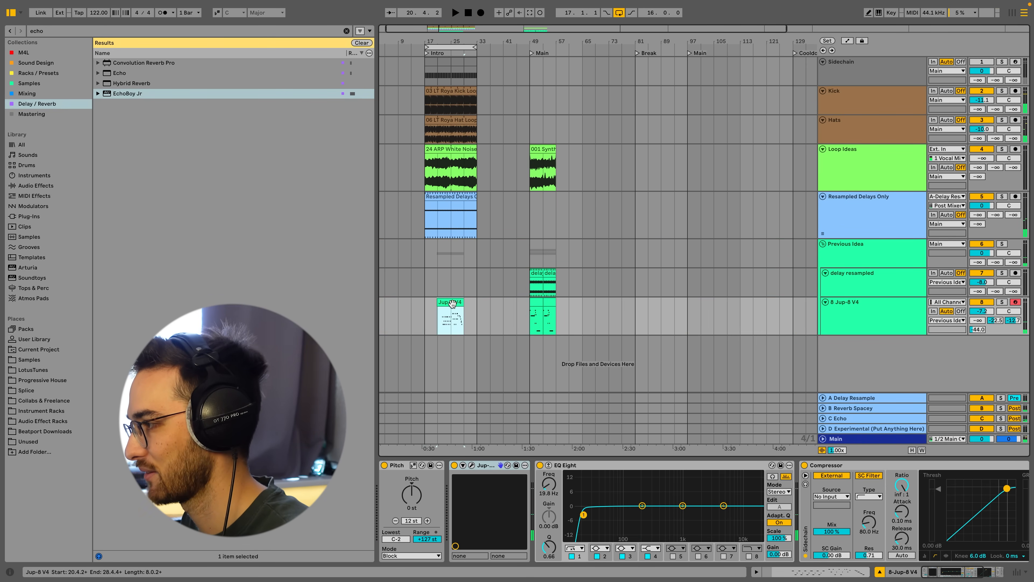
pyautogui.click(450, 324)
pyautogui.moveTo(444, 38); pyautogui.dragTo(477, 87)
pyautogui.hotkey('shift', 'Right')
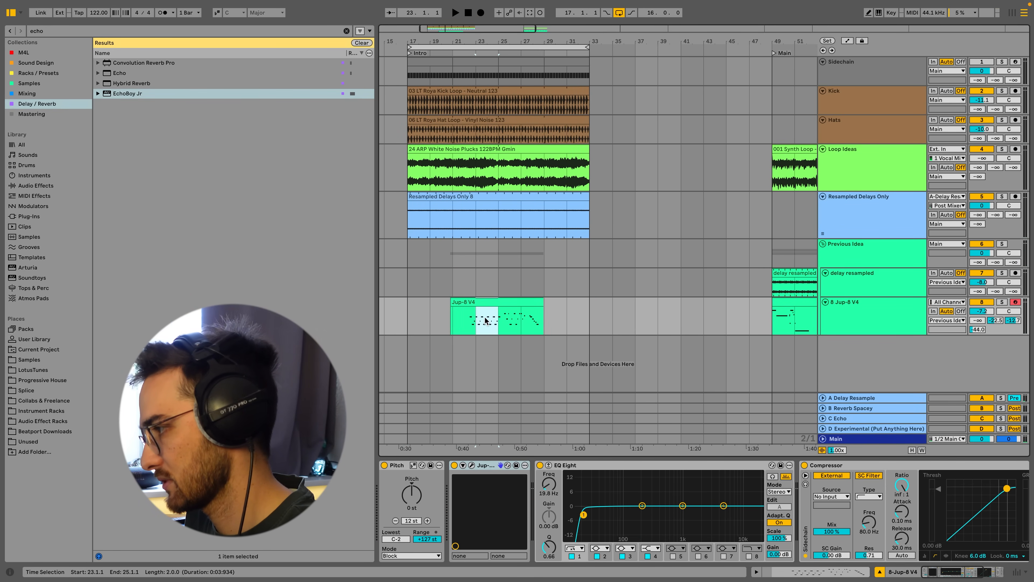
pyautogui.hotkey('ctrl', 'e')
pyautogui.hotkey('ctrl', 'd')
pyautogui.hotkey('ctrl', 'd')
pyautogui.hotkey('ctrl', 'd')
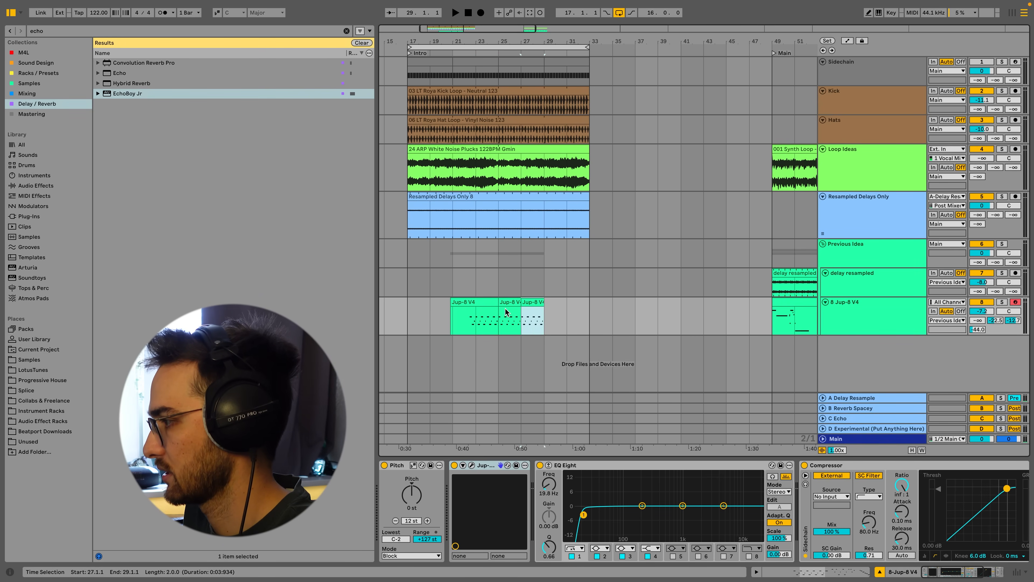
# Move the last two-bar Jup-8 clip to bar 17 and duplicate it five times across the intro, then play it back.
pyautogui.moveTo(577, 302); pyautogui.dragTo(424, 310)
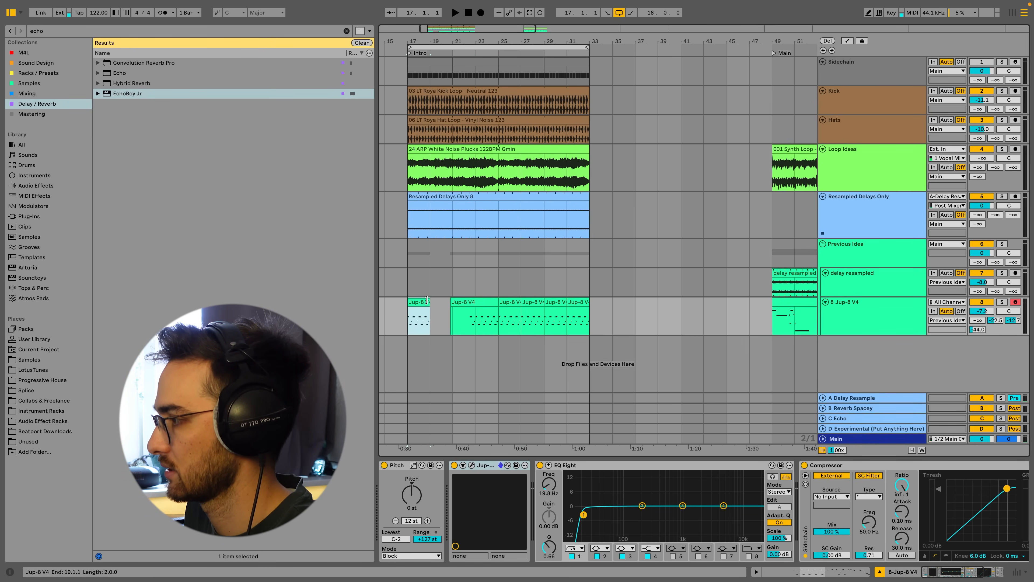
pyautogui.press('super+d')
pyautogui.press('super+d')
pyautogui.press('super+d')
pyautogui.press('super+d')
pyautogui.press('super+d')
pyautogui.press('super+d')
pyautogui.press('super+d')
pyautogui.click(415, 302)
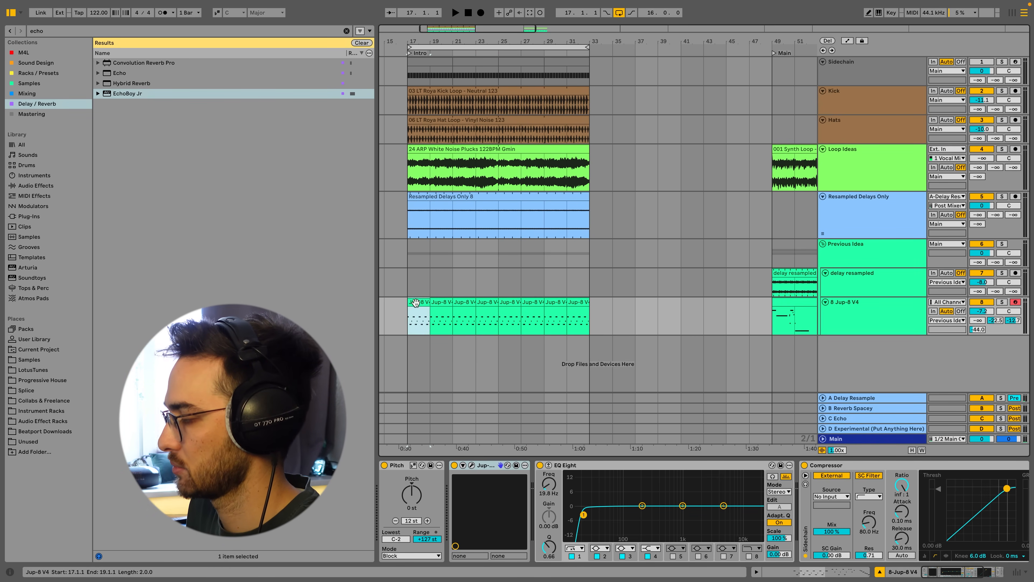
pyautogui.press('space')
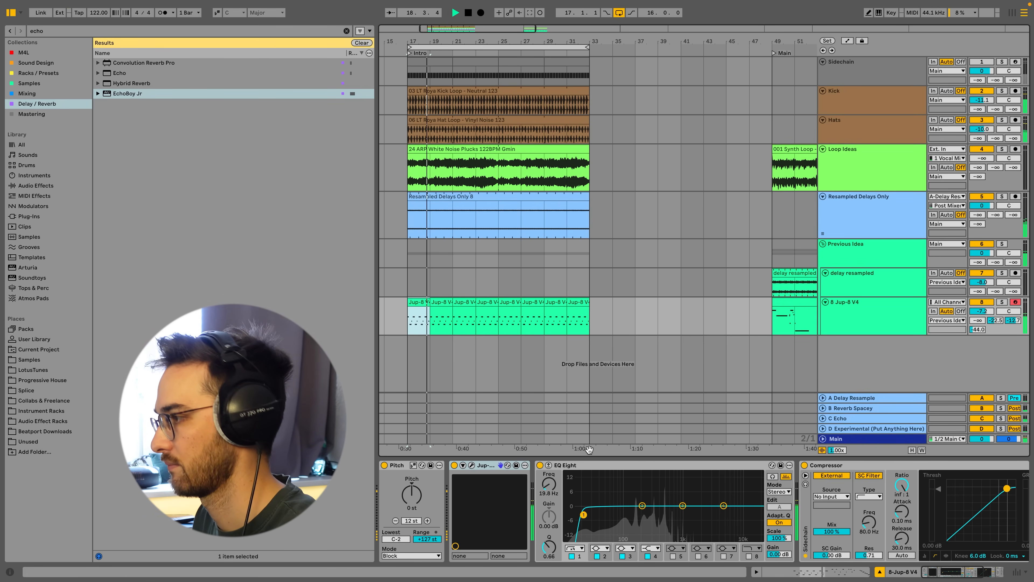
# Open the first Jup-8 clip and quantize all of its notes.
pyautogui.doubleClick(423, 302)
pyautogui.rightClick(710, 417)
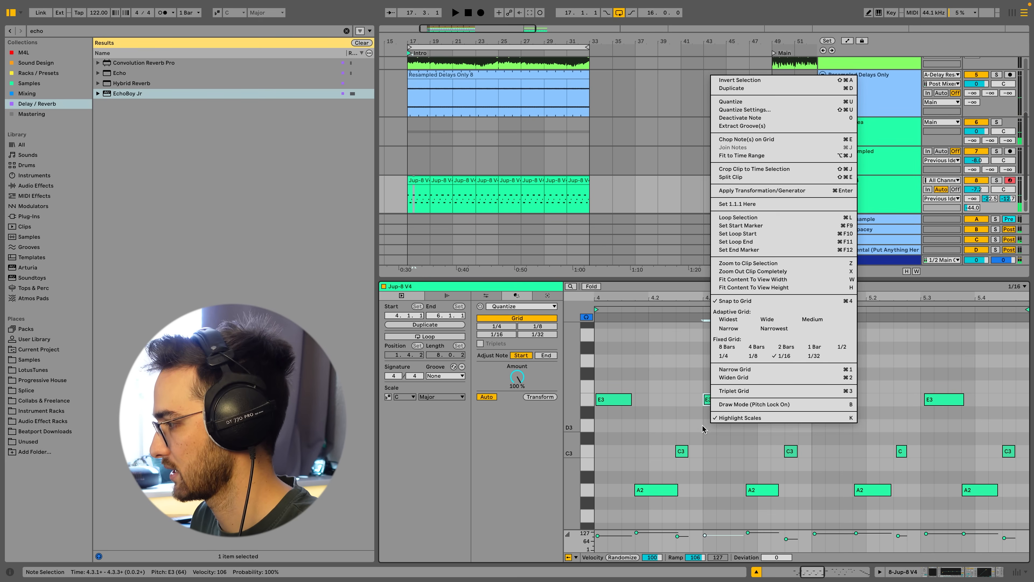
pyautogui.click(702, 429)
pyautogui.hotkey('ctrl', 'a')
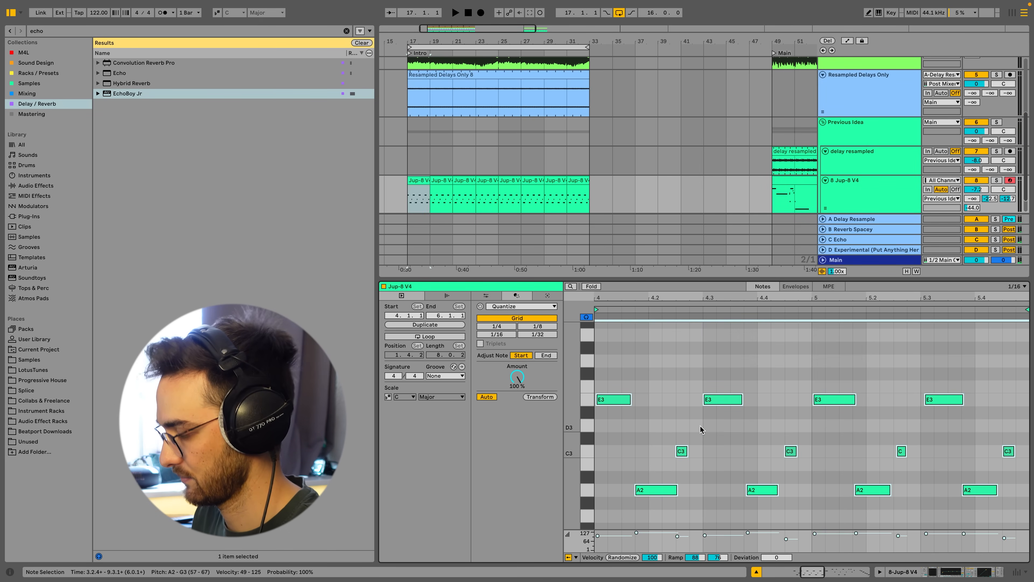
pyautogui.hotkey('ctrl', 'u')
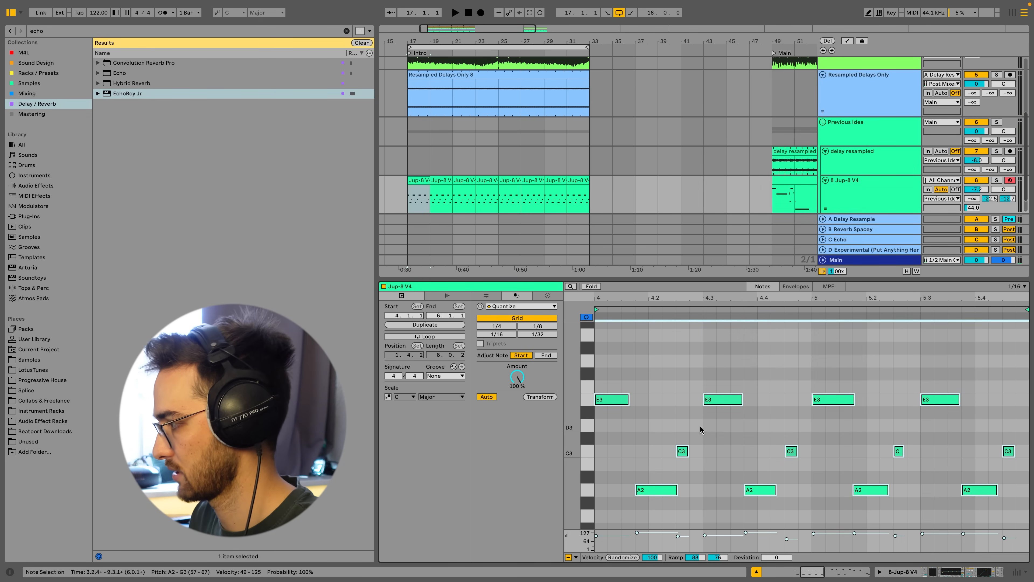
pyautogui.press('space')
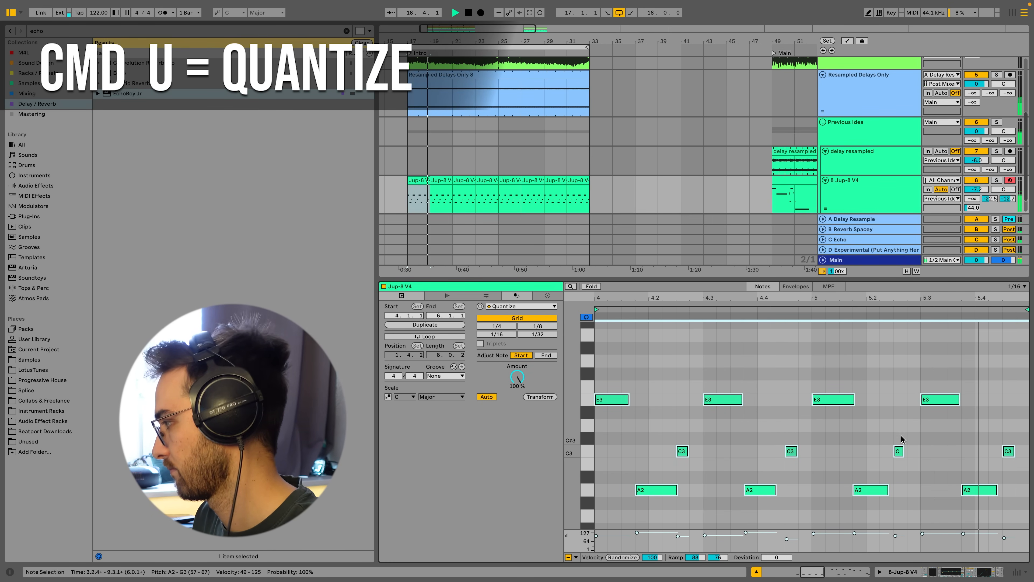
# Open the Jup-8 V instrument and lower the VCF cutoff to about 93.2 Hz, nudging the resonance.
pyautogui.hotkey('shift', 'Tab')
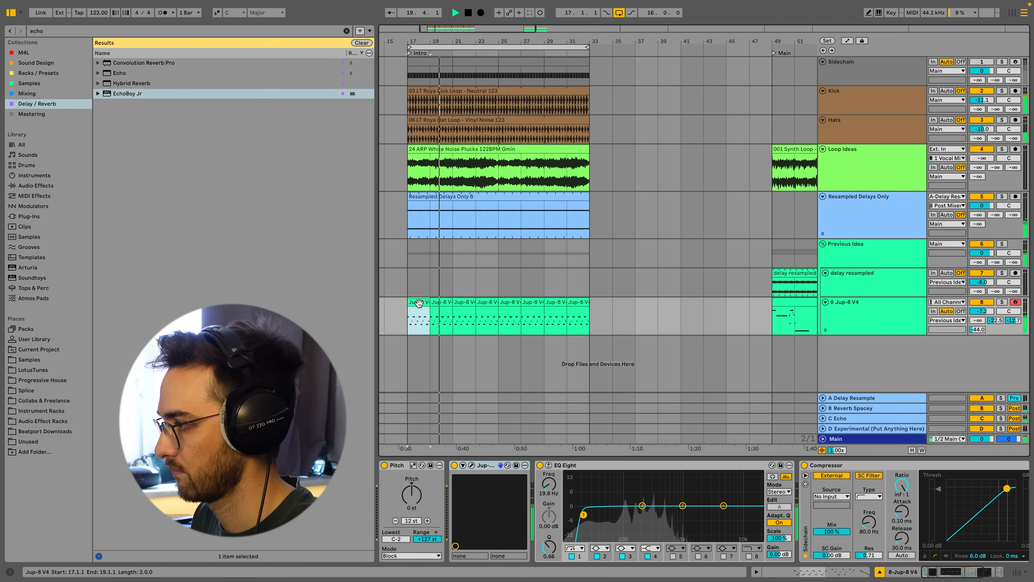
pyautogui.press('Right')
pyautogui.press('Right')
pyautogui.press('Right')
pyautogui.press('Right')
pyautogui.press('Right')
pyautogui.press('Right')
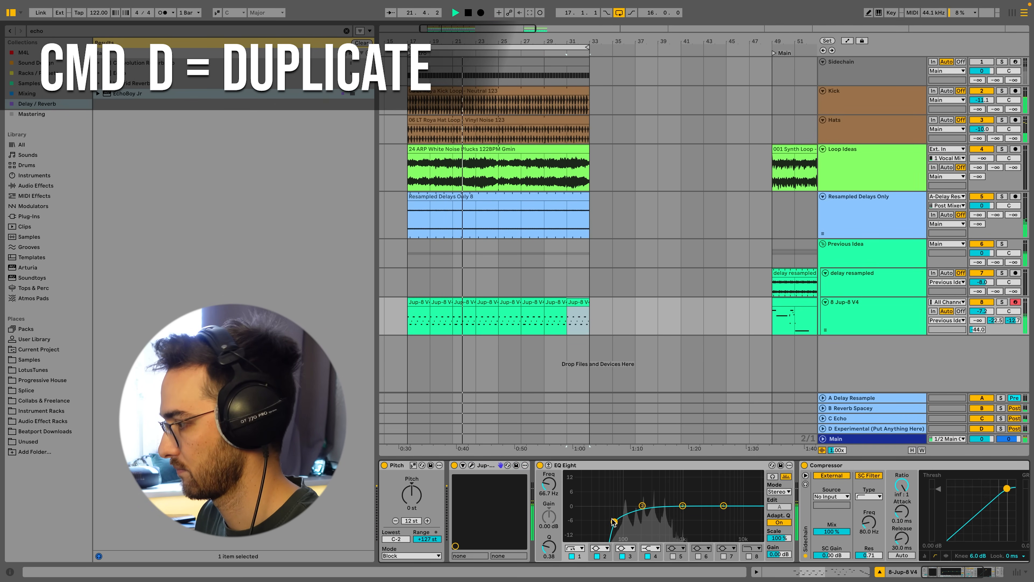
pyautogui.click(472, 465)
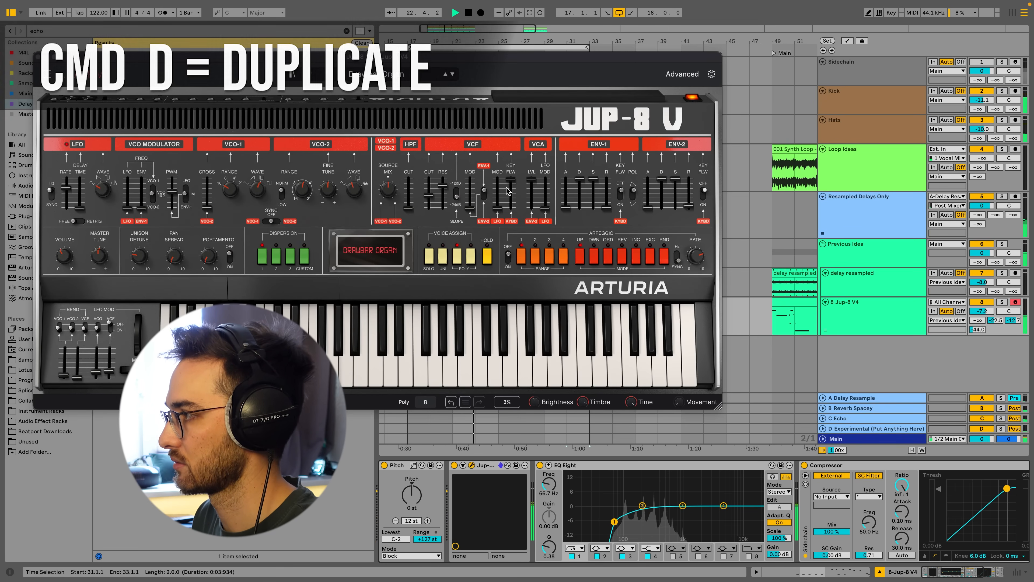
pyautogui.moveTo(429, 195); pyautogui.dragTo(429, 200)
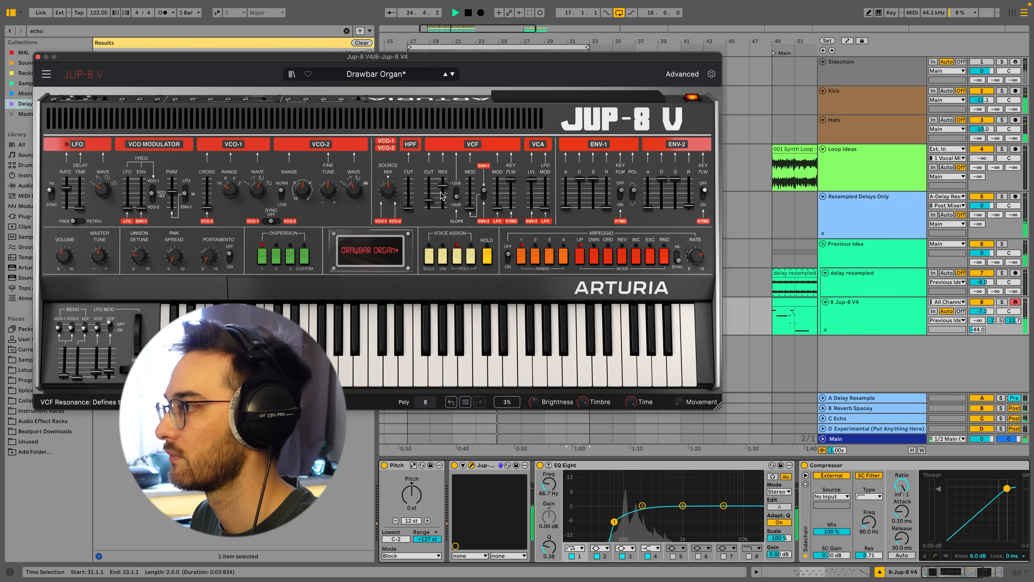
pyautogui.moveTo(443, 180); pyautogui.dragTo(429, 202)
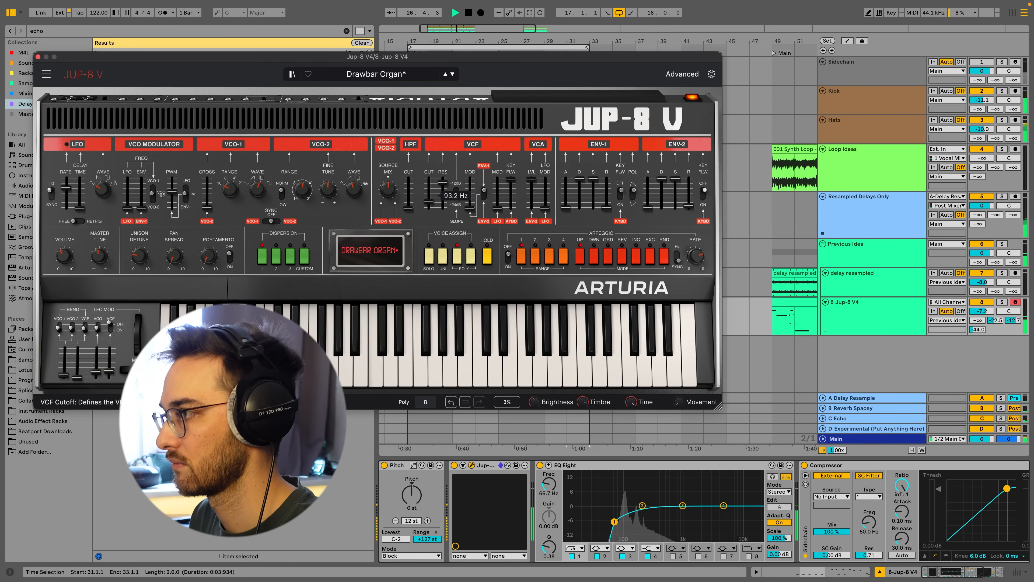
pyautogui.press('super+alt+p')
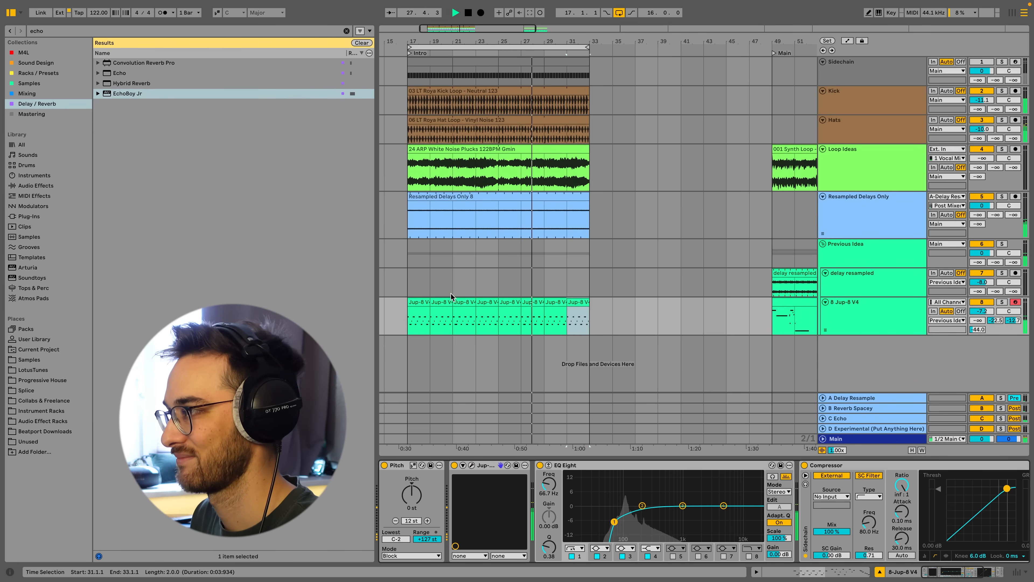
# Set the Resampled Delays Only track's sends to C Echo at about -12.2 dB and D Experimental at about -1.6 dB.
pyautogui.click(472, 216)
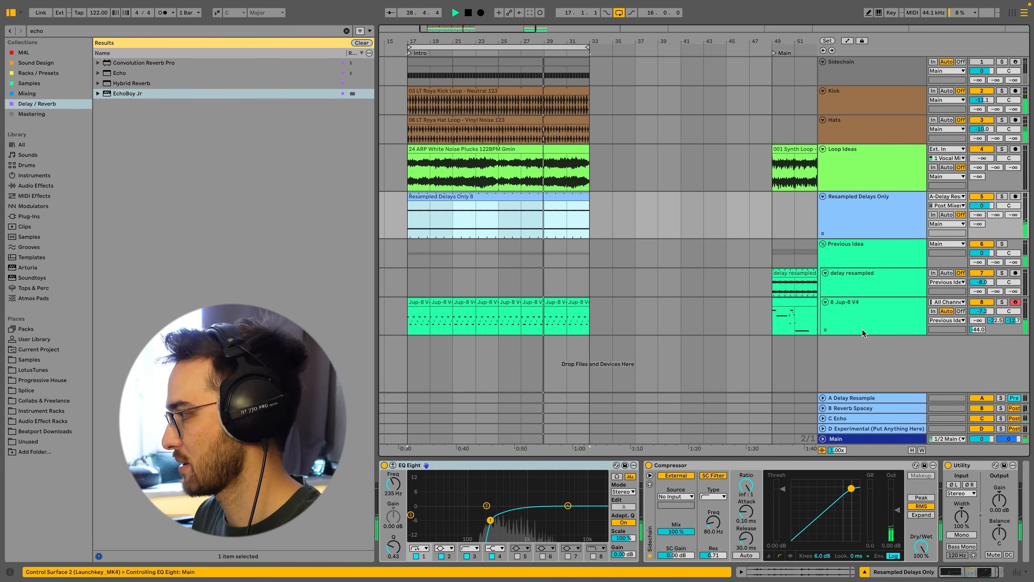
pyautogui.click(863, 330)
pyautogui.click(554, 214)
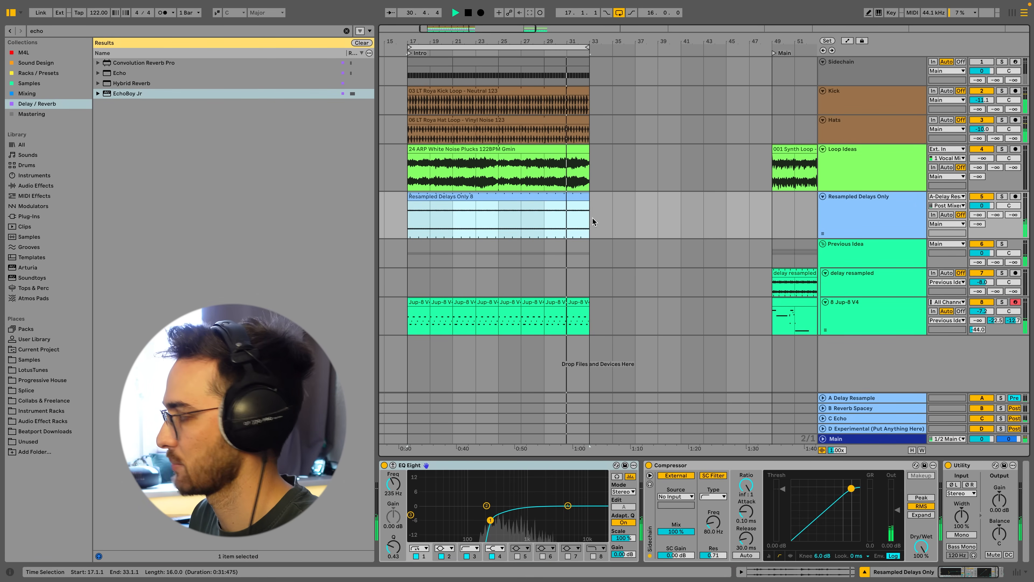
pyautogui.moveTo(978, 215); pyautogui.dragTo(1014, 207)
pyautogui.click(898, 419)
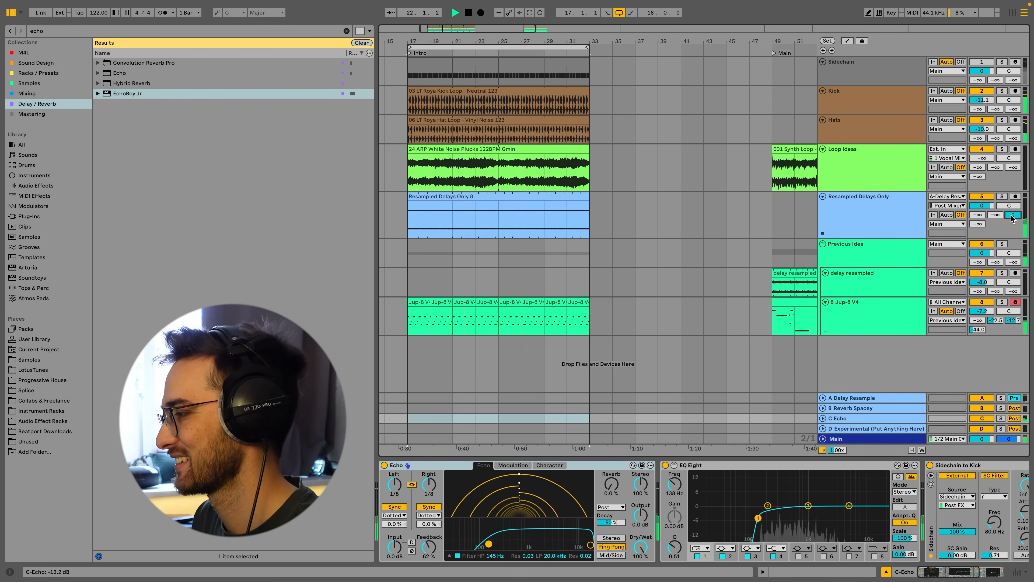
pyautogui.moveTo(1012, 215); pyautogui.dragTo(977, 185)
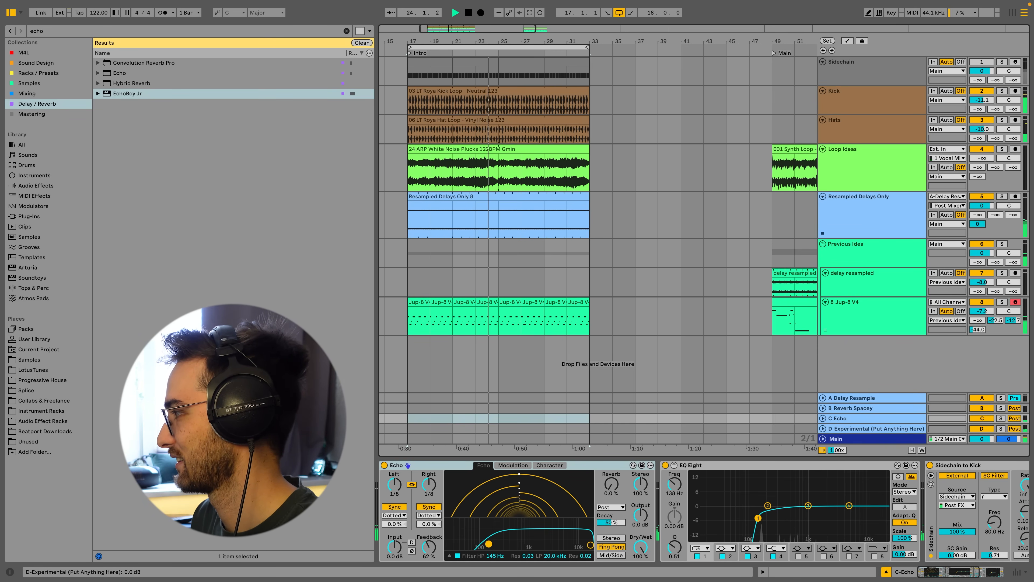
pyautogui.moveTo(983, 225); pyautogui.dragTo(982, 238)
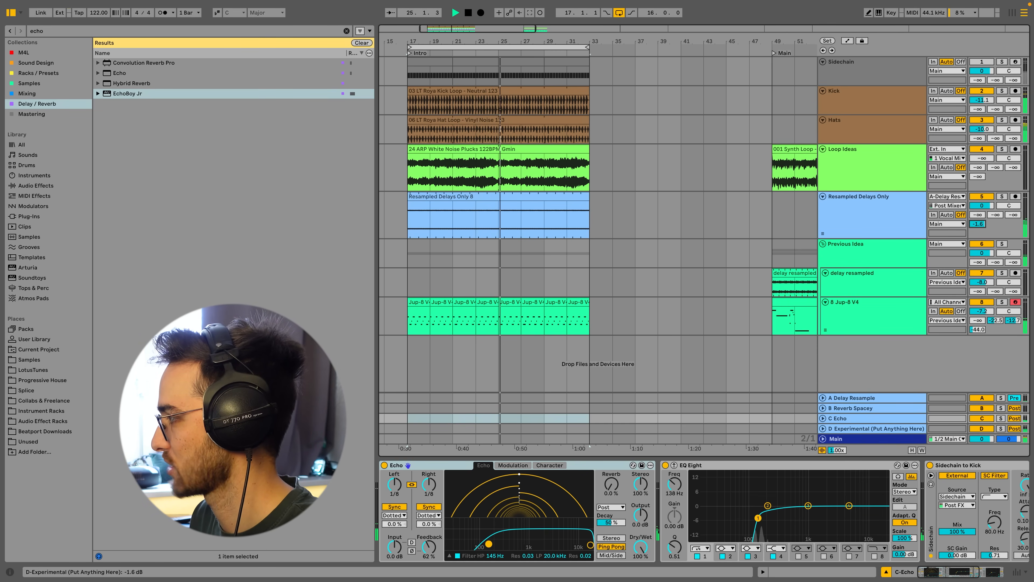
# On the D Experimental return, adjust ValhallaFreqEcho's Shift and Delay and set Delay Sync to 1/16.
pyautogui.click(873, 429)
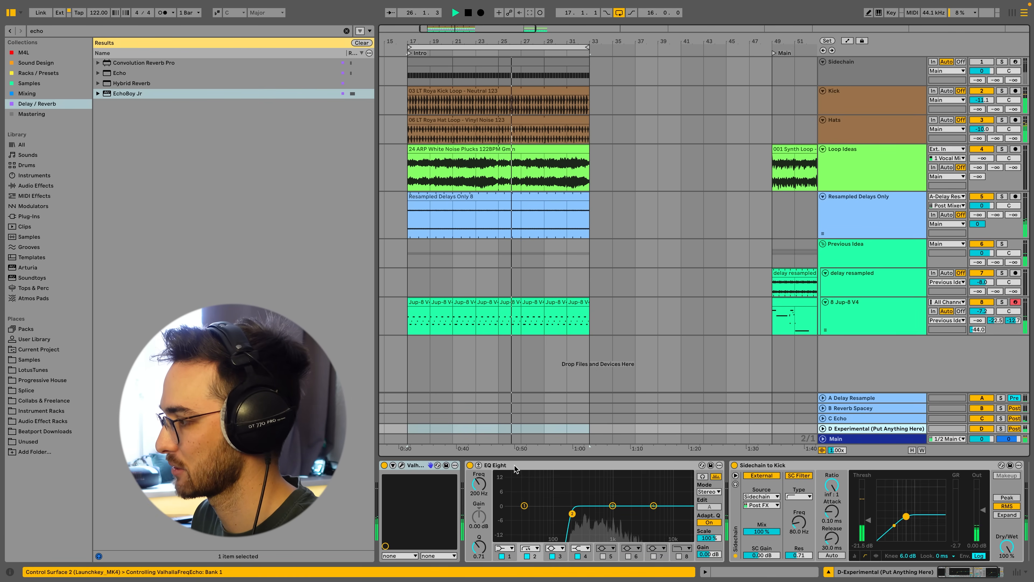
pyautogui.click(401, 465)
pyautogui.moveTo(152, 117); pyautogui.dragTo(151, 141)
pyautogui.moveTo(95, 122)
pyautogui.mouseDown()
pyautogui.moveTo(95, 139)
pyautogui.moveTo(104, 92)
pyautogui.moveTo(104, 124)
pyautogui.mouseUp()
pyautogui.click(98, 152)
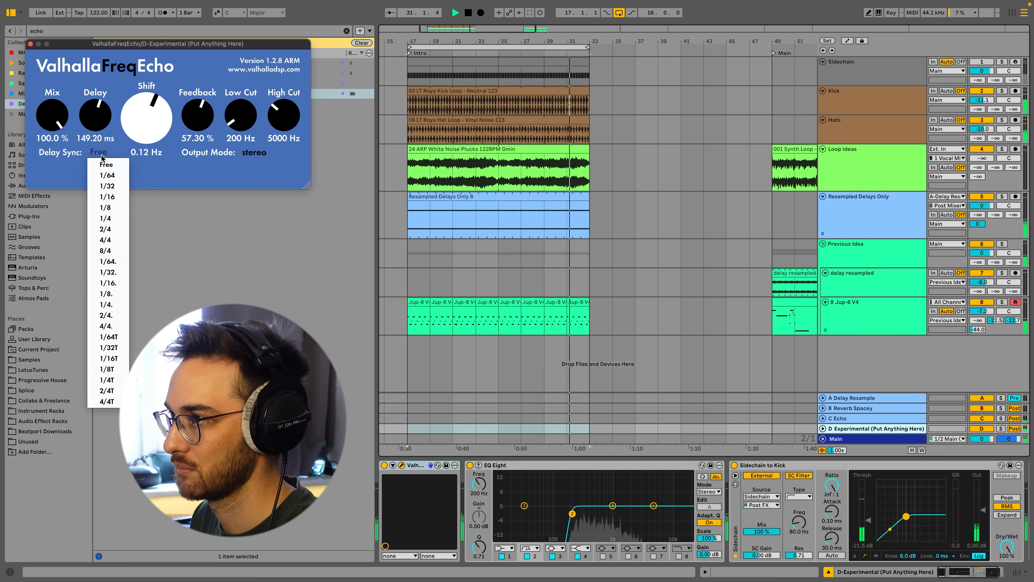
pyautogui.click(107, 199)
pyautogui.moveTo(95, 124); pyautogui.dragTo(154, 133)
pyautogui.click(492, 198)
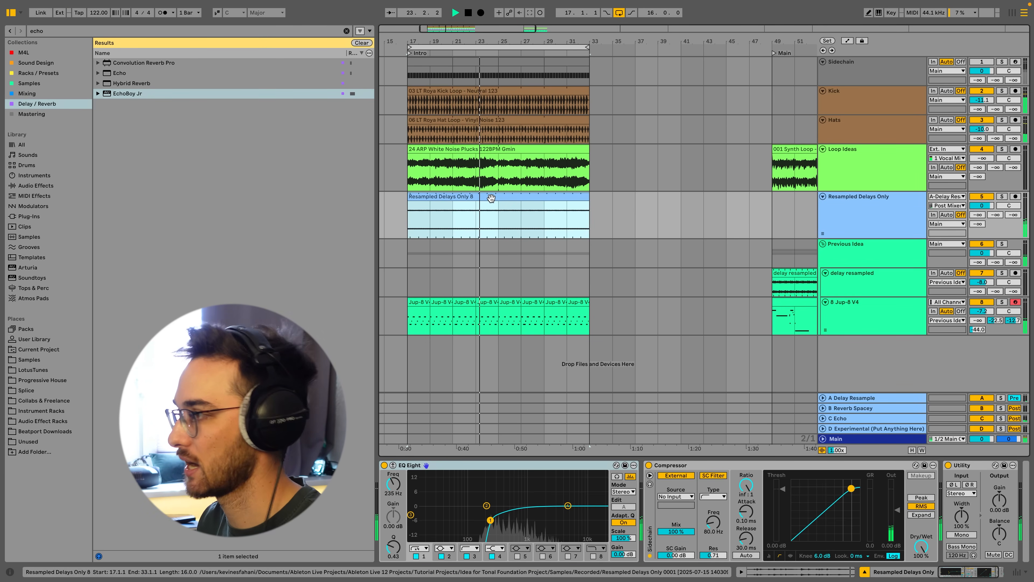
# Duplicate the 8 Jup-8 V4 track.
pyautogui.click(859, 314)
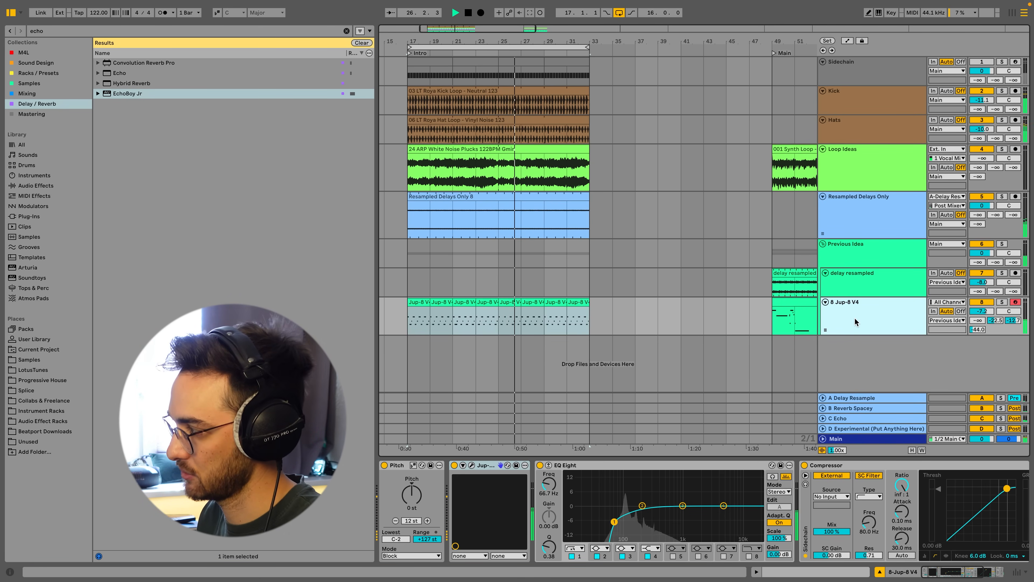
pyautogui.hotkey('ctrl', 'd')
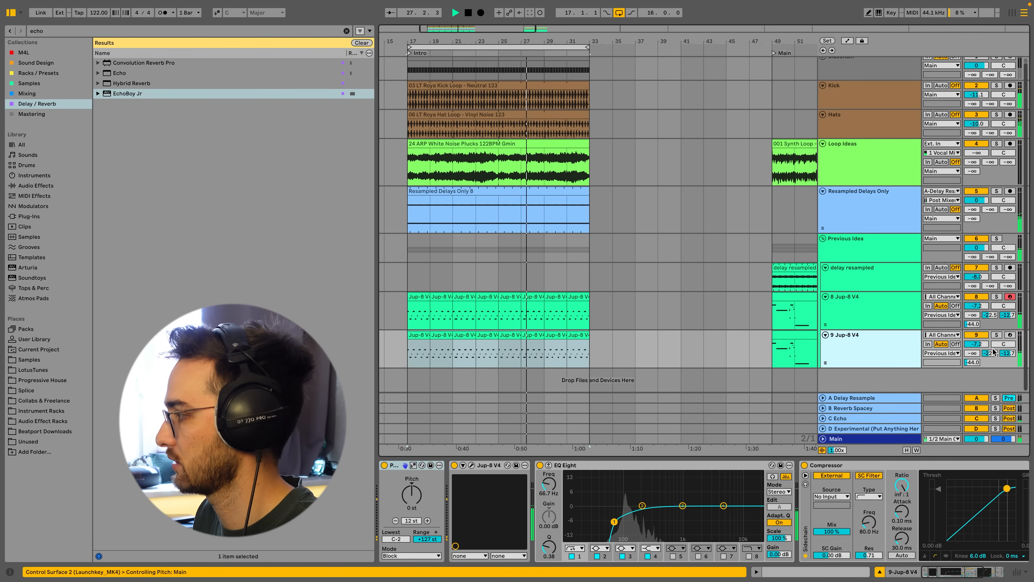
# Arm the duplicated 9 Jup-8 V4 track for recording and delete its copied clips.
pyautogui.click(1010, 335)
pyautogui.click(572, 335)
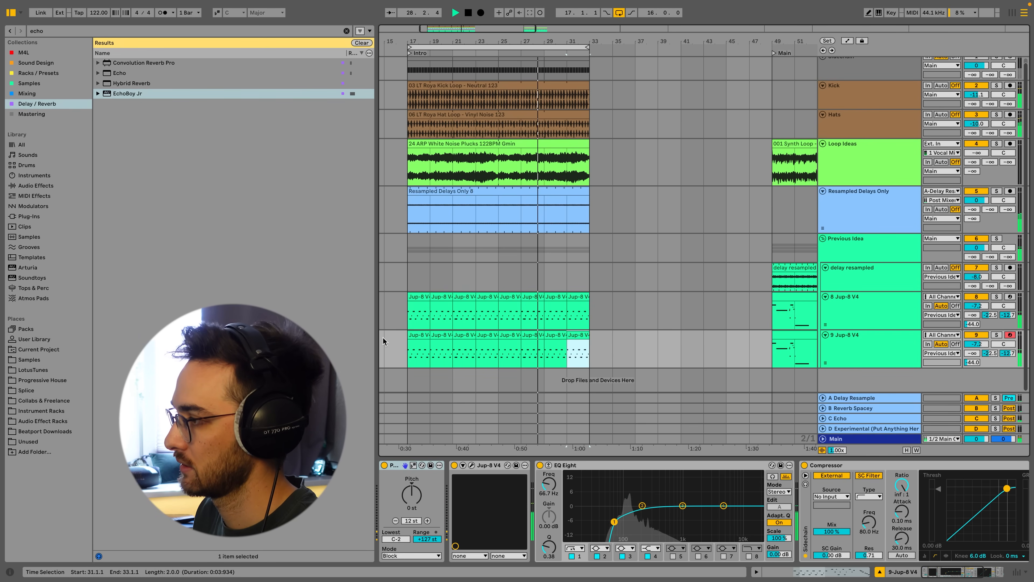
pyautogui.keyDown('shift'); pyautogui.click(421, 335); pyautogui.keyUp('shift')
pyautogui.press('Delete')
# Record a new Jup-8 part into the empty 9 Jup-8 V4 track from the start of the intro.
pyautogui.click(412, 336)
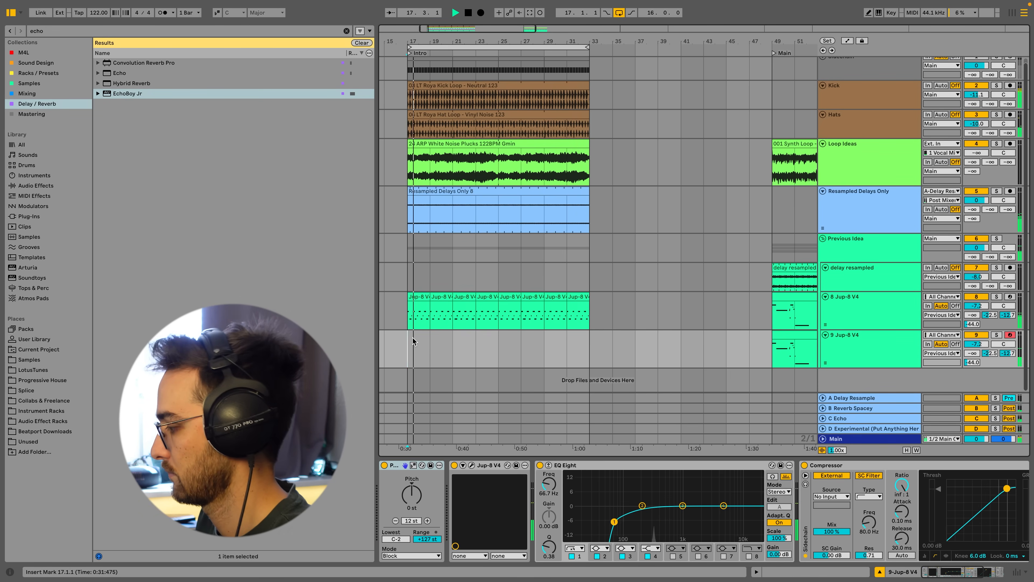
pyautogui.doubleClick(412, 337)
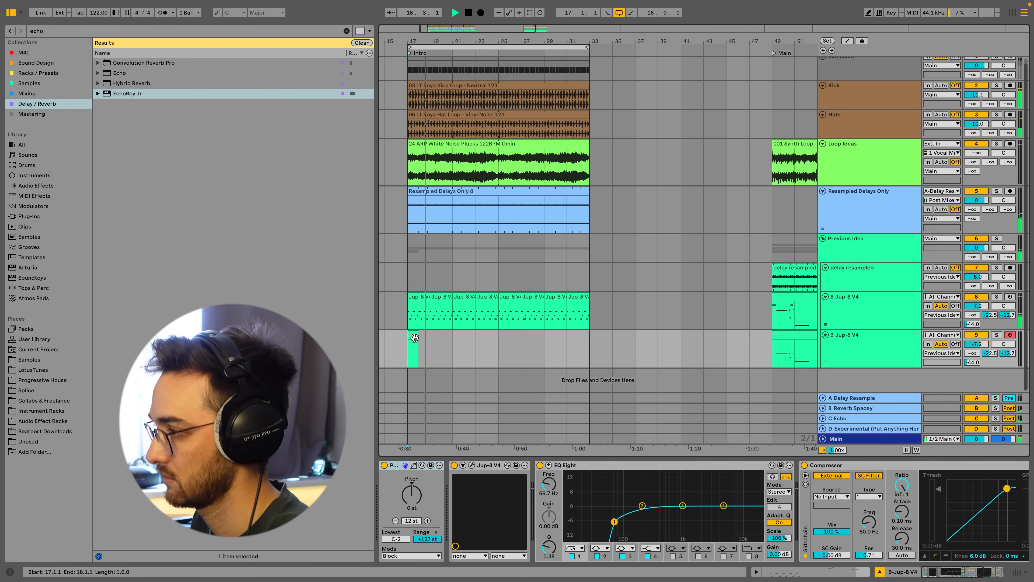
pyautogui.click(529, 14)
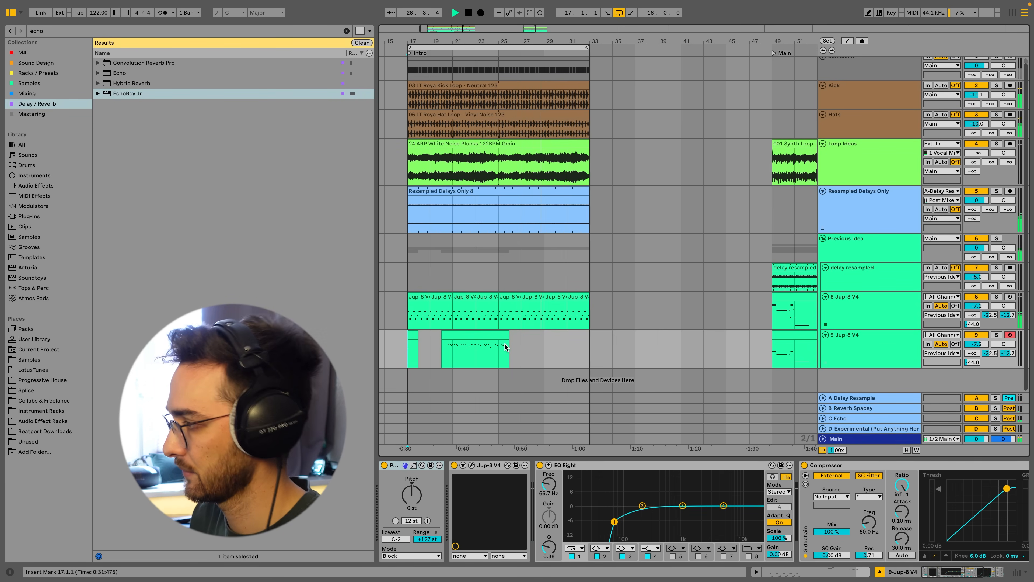
pyautogui.press('space')
# Move the recorded two-bar clip to the start of the intro and duplicate it six times.
pyautogui.moveTo(501, 346); pyautogui.dragTo(419, 338)
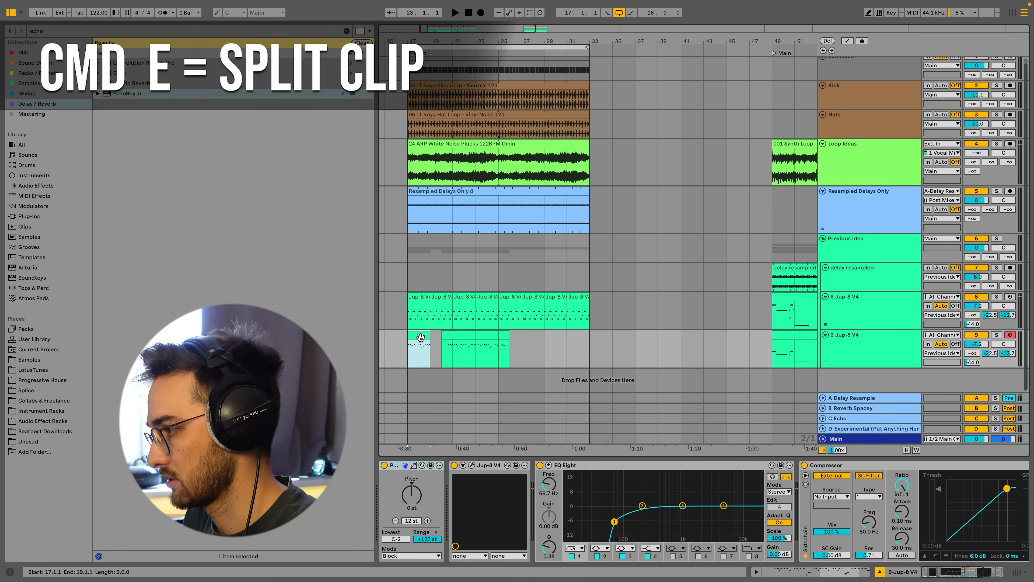
pyautogui.press('super+d')
pyautogui.press('super+d')
pyautogui.press('super+d')
pyautogui.press('super+d')
pyautogui.press('super+d')
pyautogui.press('super+d')
pyautogui.press('super+d')
pyautogui.press('super+d')
# Play back the looped part and undo the last clip duplicate so it ends with the intro.
pyautogui.click(421, 337)
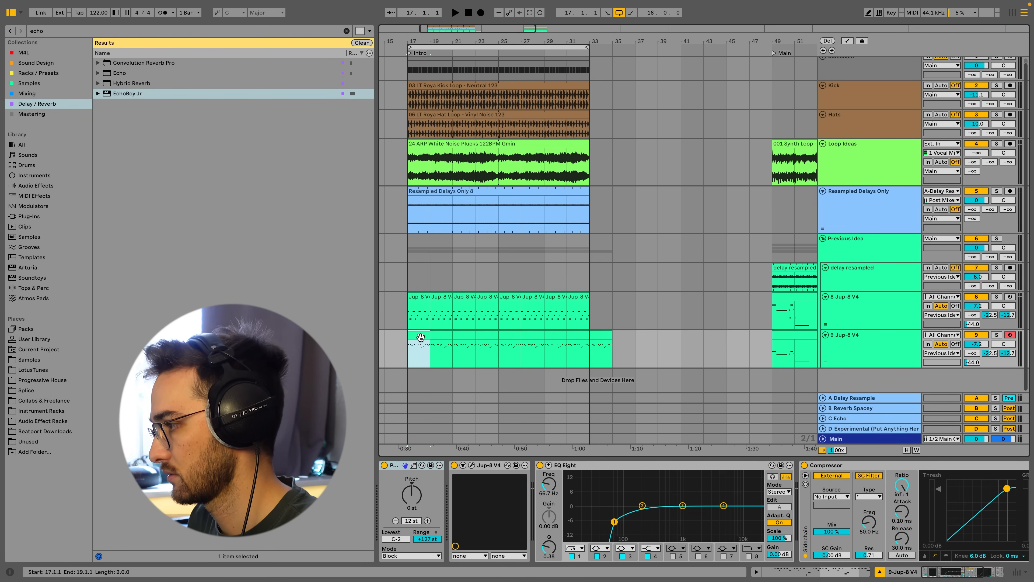
pyautogui.press('space')
pyautogui.click(602, 342)
pyautogui.press('super+z')
pyautogui.click(420, 337)
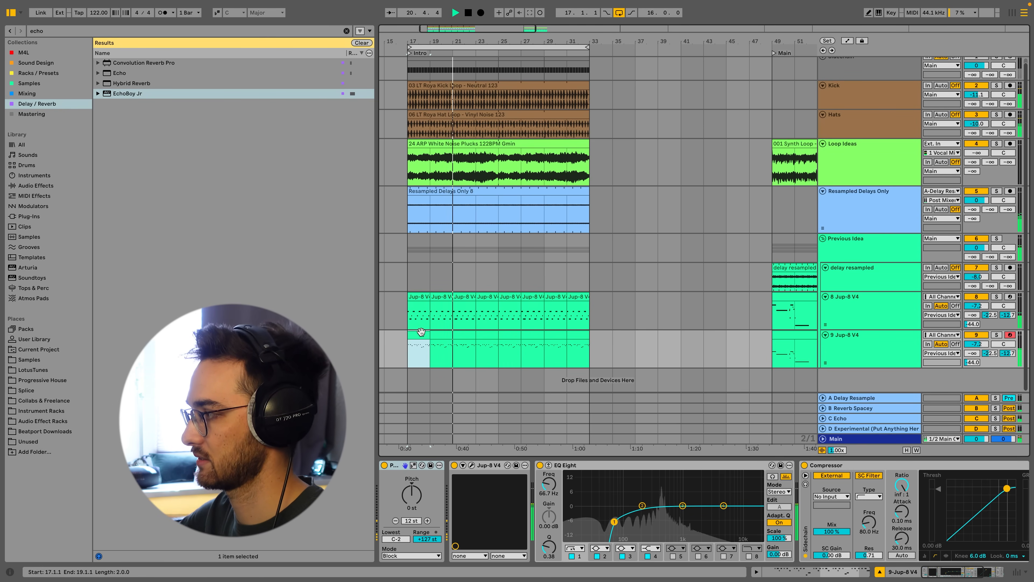
# Open the new track's Jup-8 V, nudge the VCF cutoff and raise the ENV-2 decay, then close it.
pyautogui.click(473, 466)
pyautogui.moveTo(433, 202); pyautogui.dragTo(432, 205)
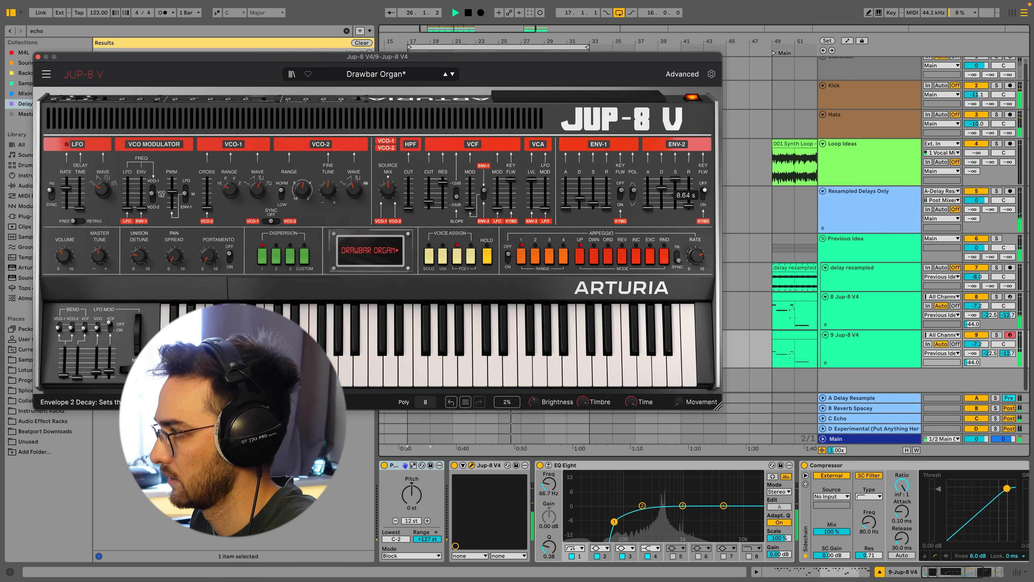
pyautogui.moveTo(662, 187); pyautogui.dragTo(670, 196)
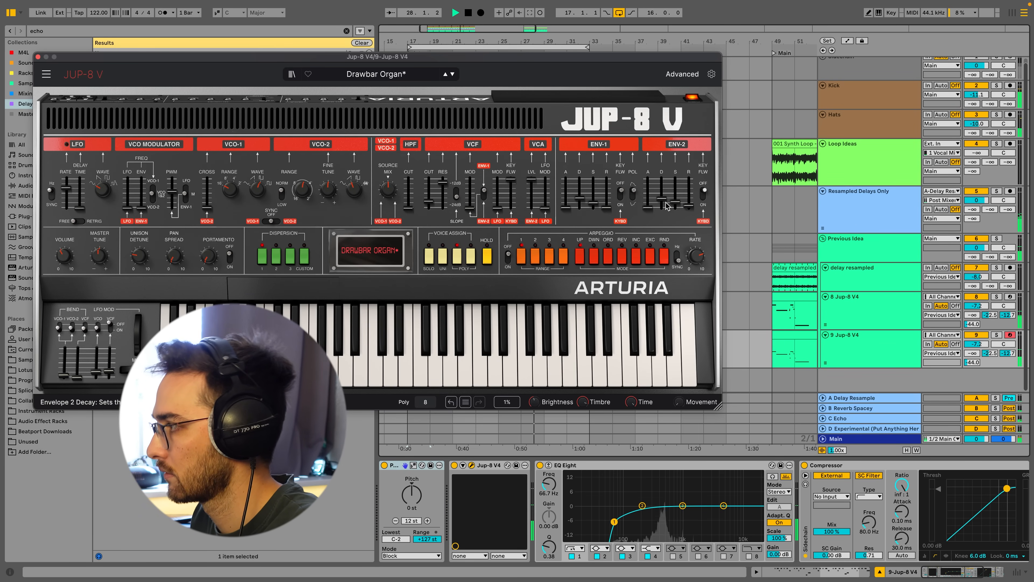
pyautogui.click(37, 56)
# Open the first clip on 9 Jup-8 V4, quantize all of its notes, and return to the devices view.
pyautogui.doubleClick(418, 337)
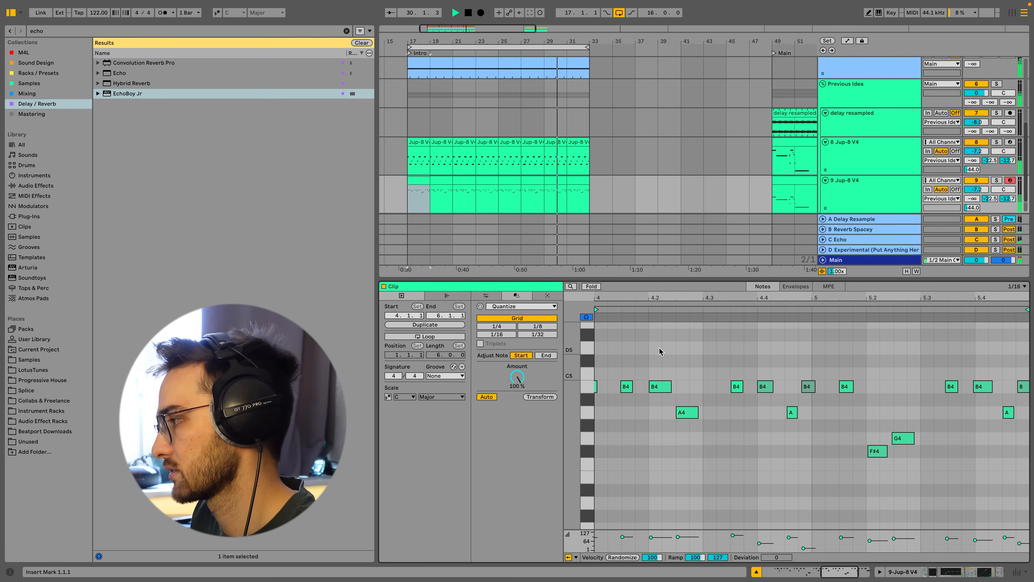
pyautogui.hotkey('ctrl', 'a')
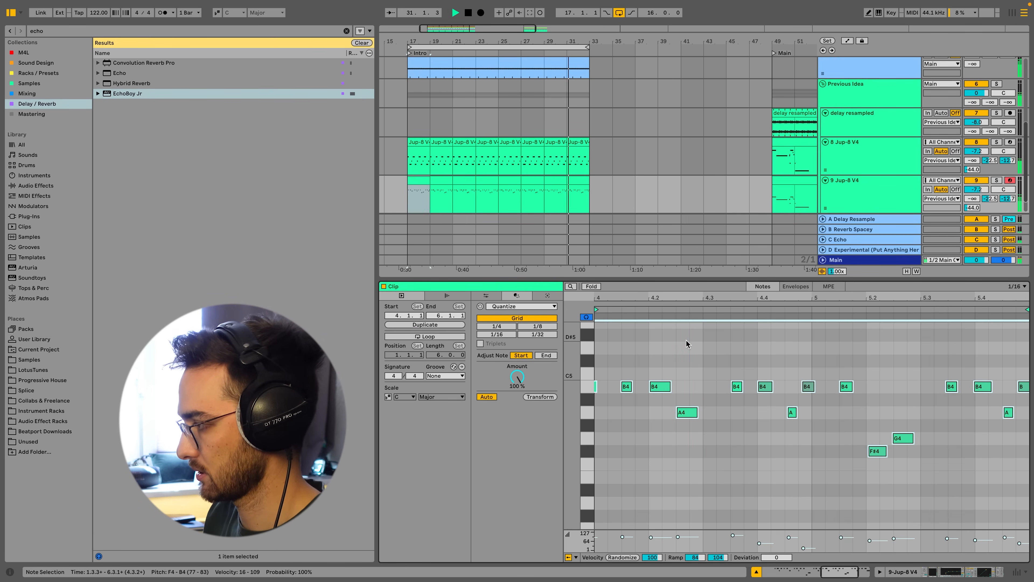
pyautogui.hotkey('ctrl', 'u')
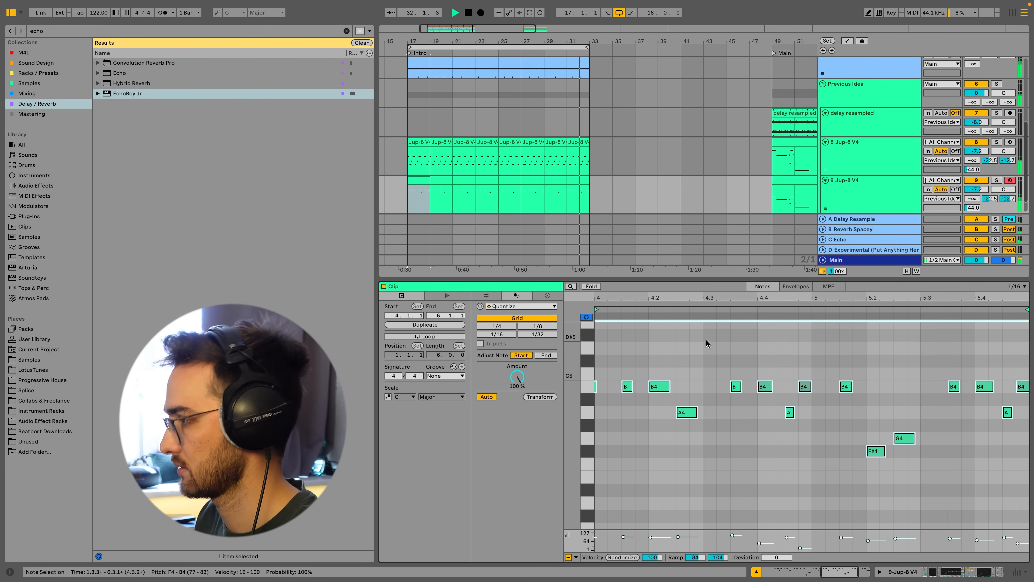
pyautogui.click(424, 180)
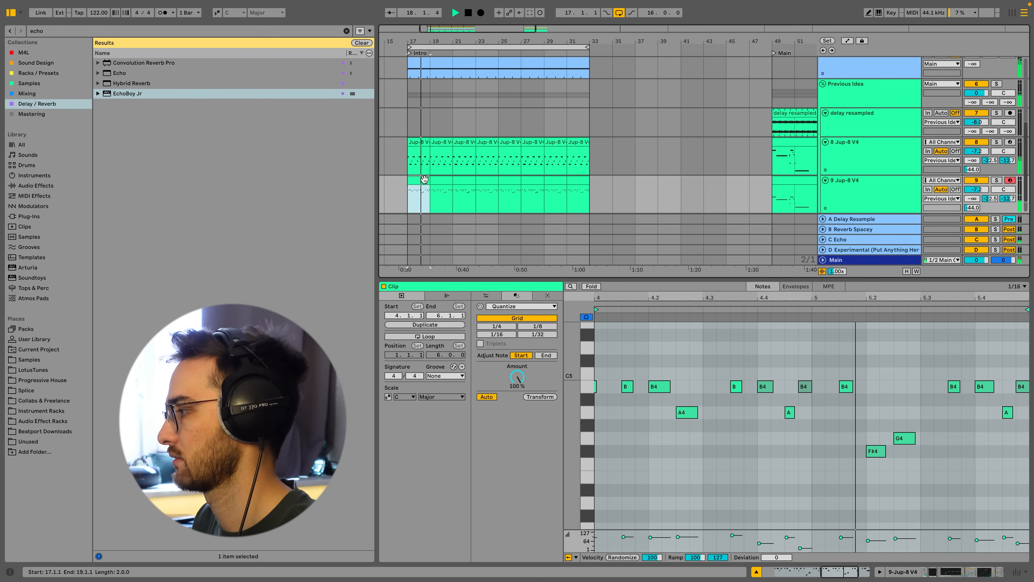
pyautogui.hotkey('shift', 'Tab')
# Open H-Delay on the A Delay Resample return and raise its Feedback.
pyautogui.click(868, 363)
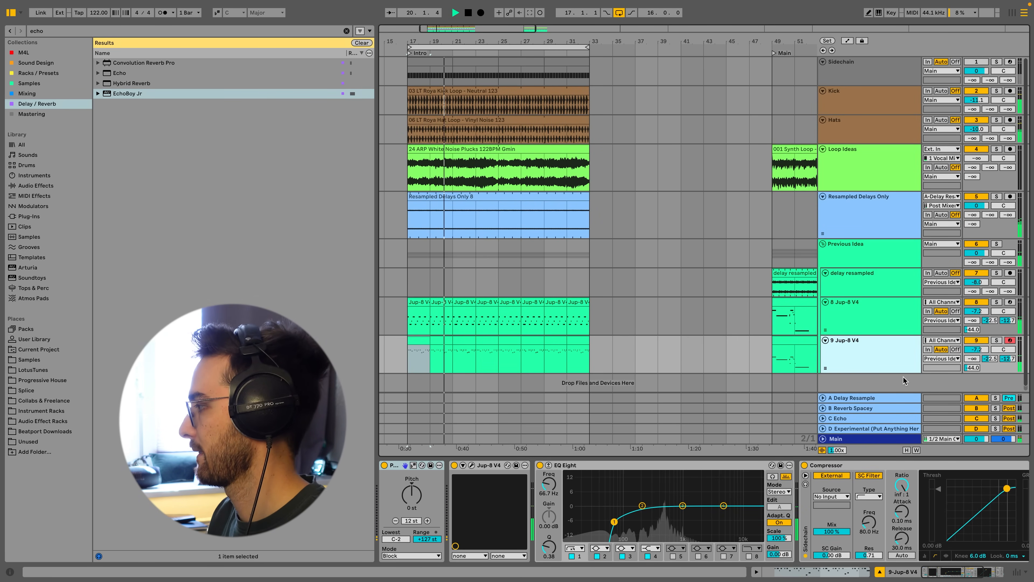
pyautogui.scroll(-1, 891, 370)
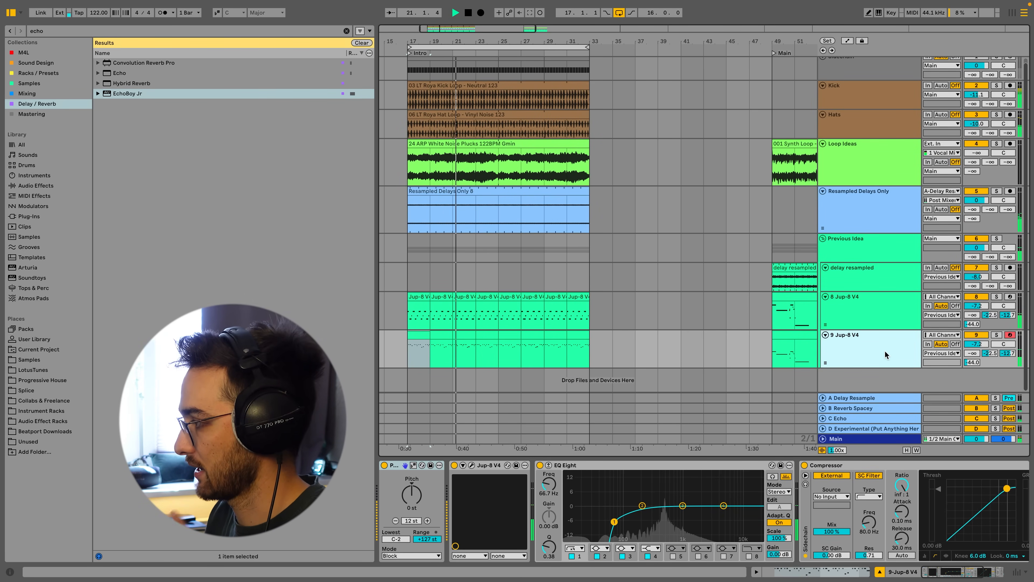
pyautogui.click(850, 399)
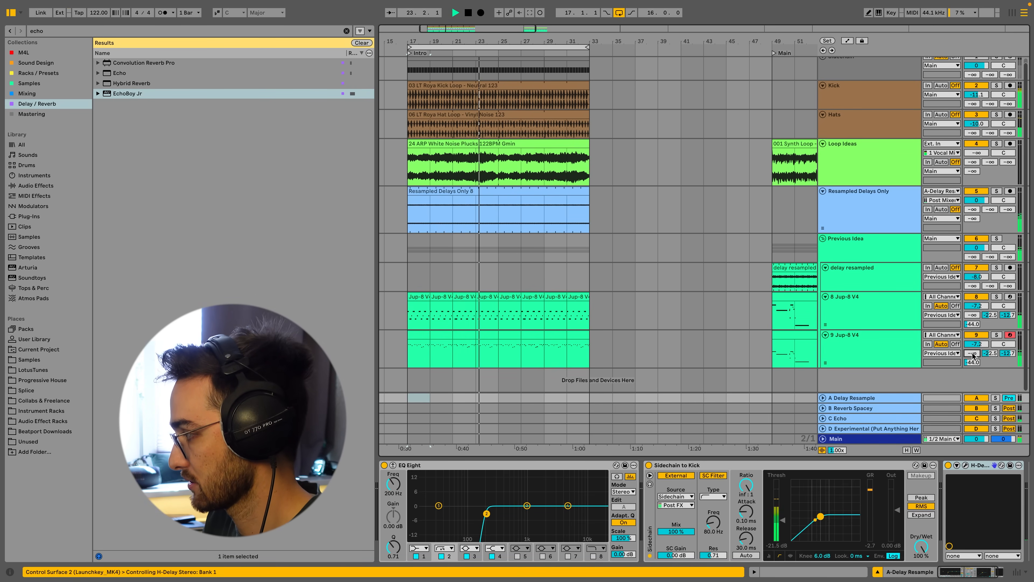
pyautogui.moveTo(972, 353)
pyautogui.mouseDown()
pyautogui.moveTo(972, 343)
pyautogui.moveTo(972, 356)
pyautogui.mouseUp()
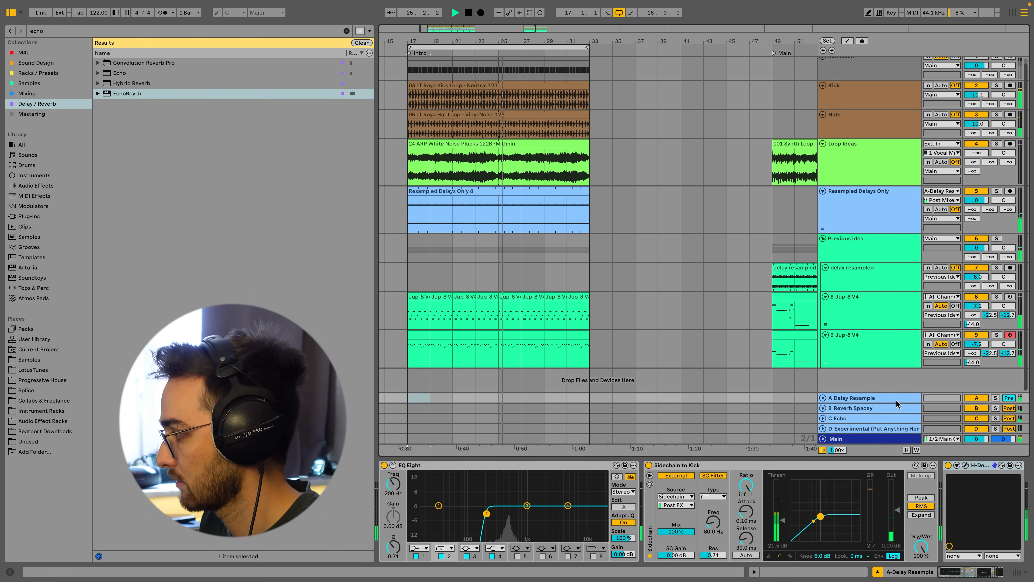
pyautogui.click(896, 401)
pyautogui.click(965, 465)
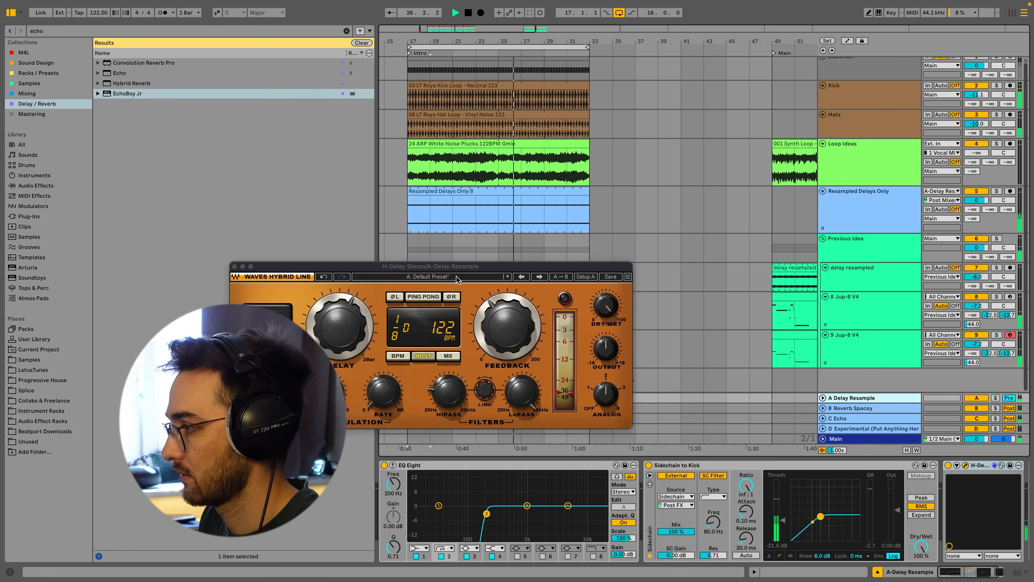
pyautogui.moveTo(507, 328); pyautogui.dragTo(507, 321)
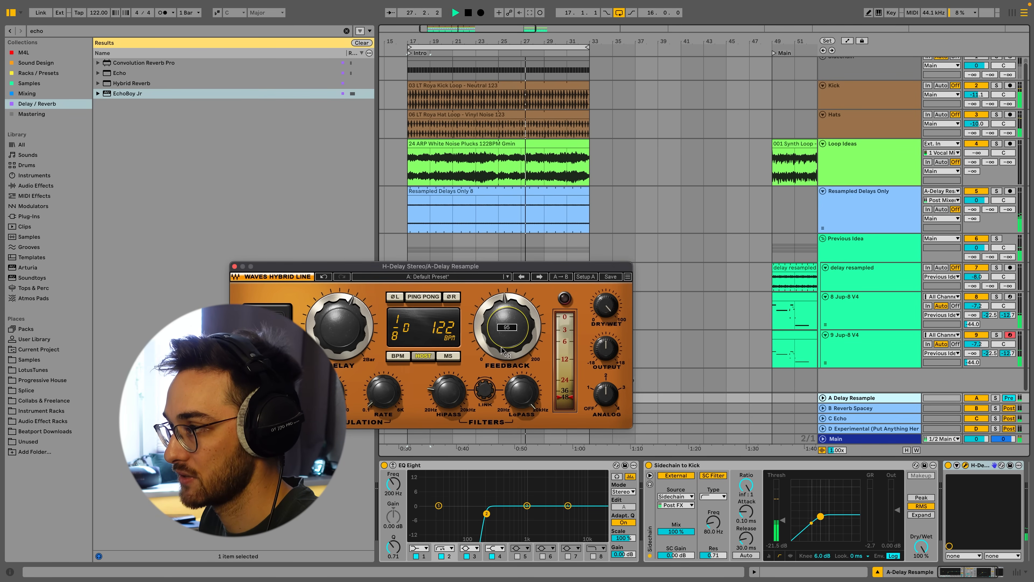
# Raise the 9 Jup-8 V4 track's send to A Delay Resample.
pyautogui.click(858, 348)
pyautogui.moveTo(975, 354); pyautogui.dragTo(974, 326)
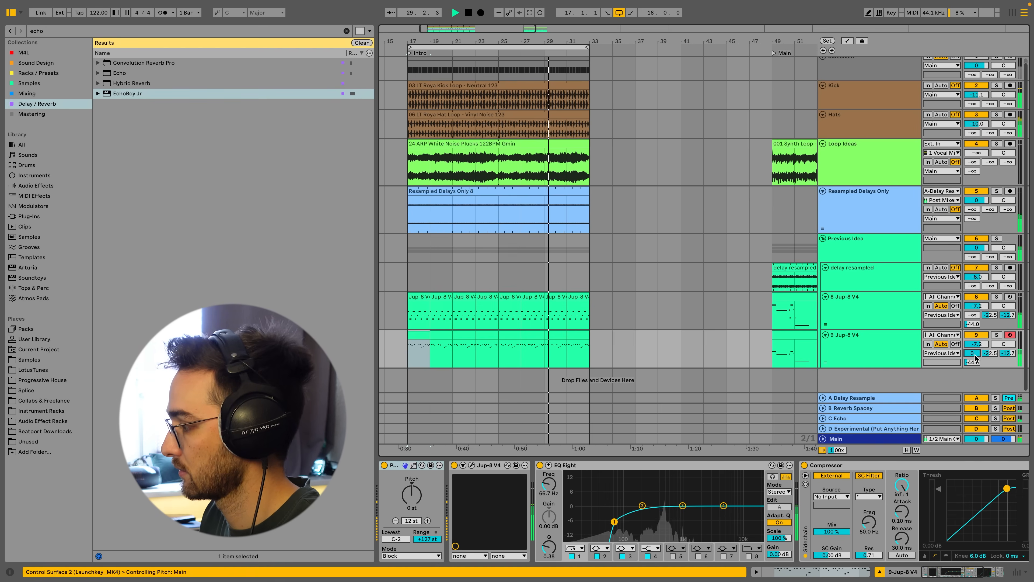
pyautogui.doubleClick(975, 355)
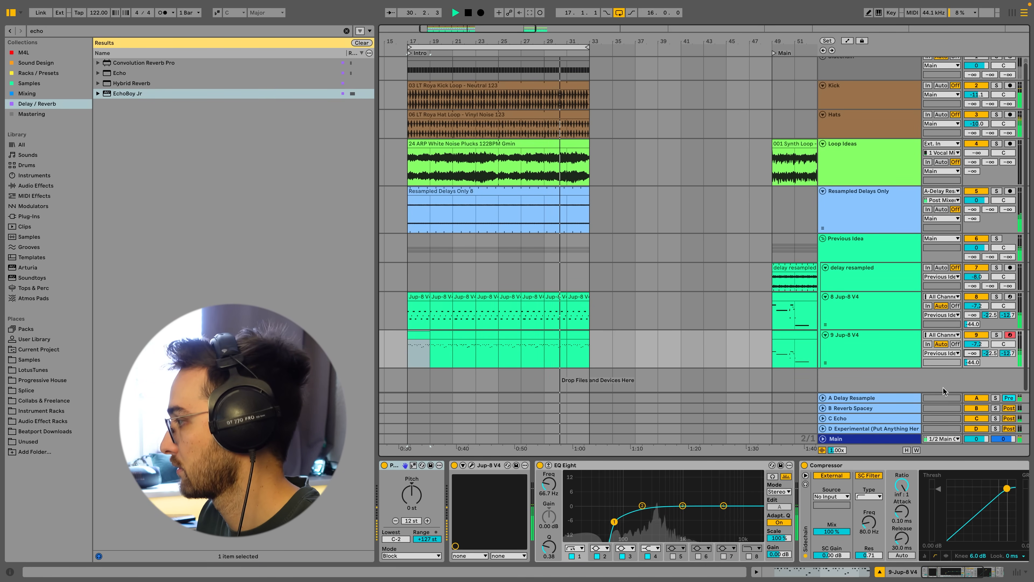
# Mute the Kick track, adjust H-Delay's Feedback on the A Delay Resample return, and close the plugin.
pyautogui.click(852, 400)
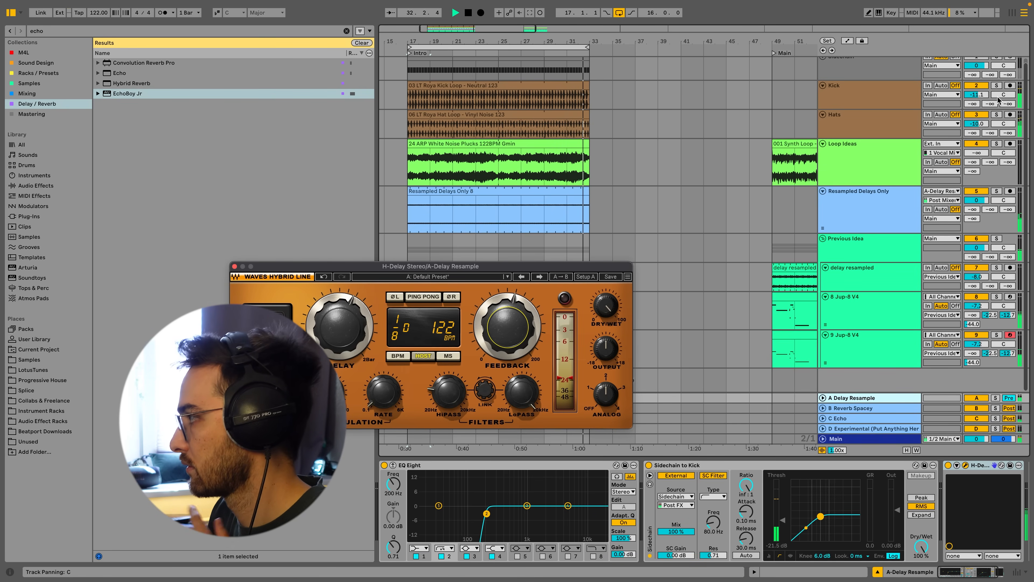
pyautogui.click(982, 87)
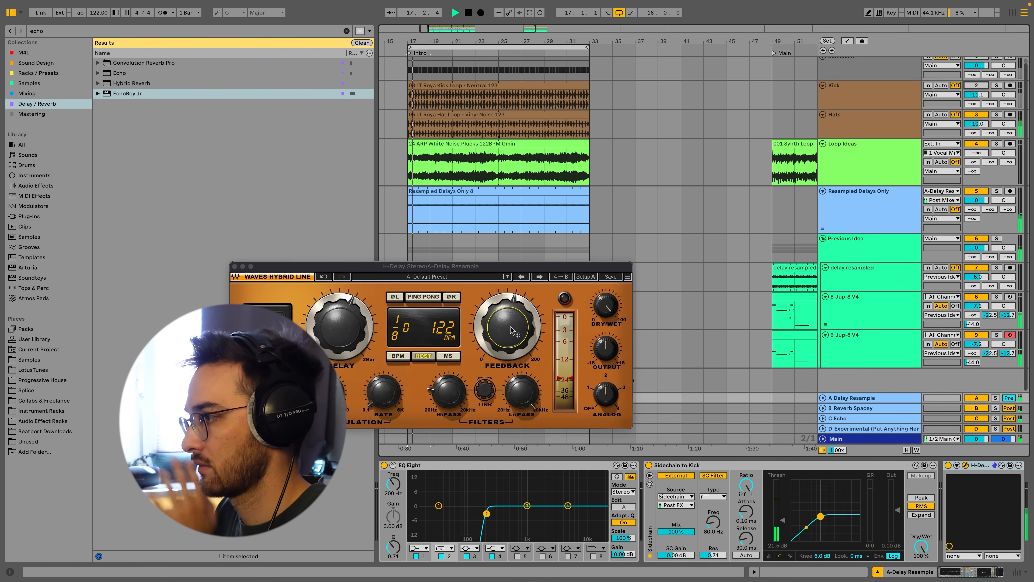
pyautogui.click(510, 342)
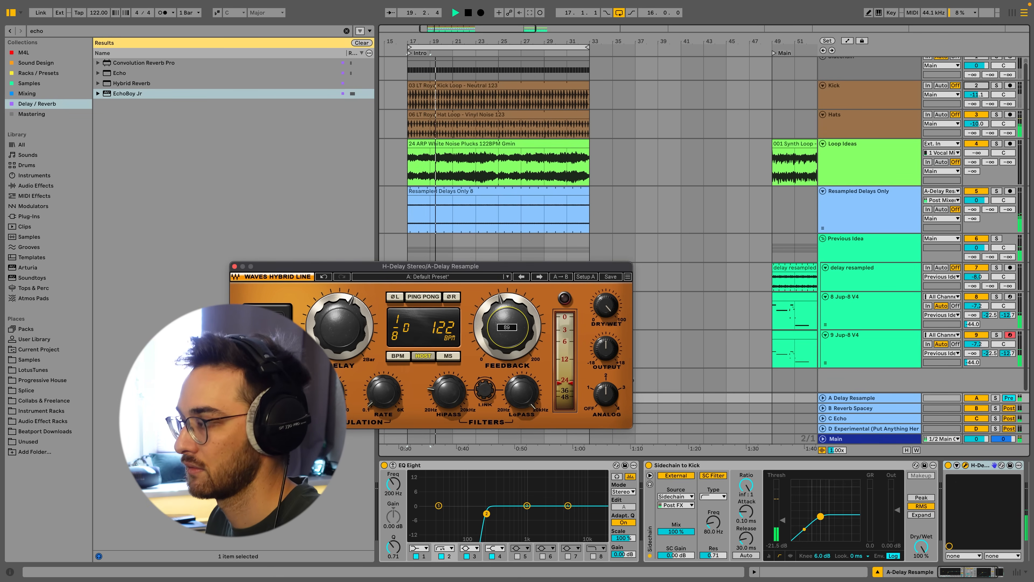
pyautogui.click(235, 267)
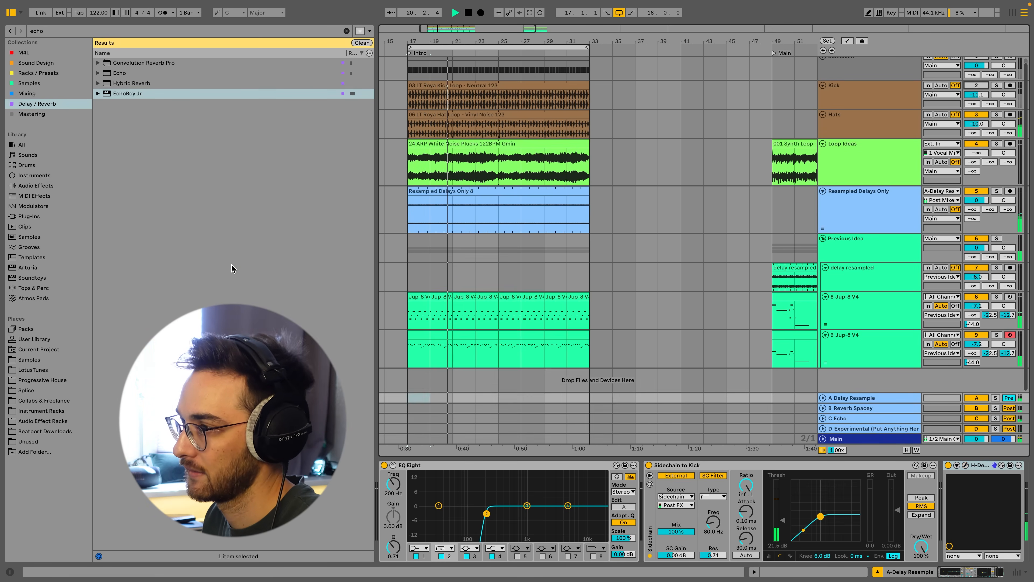
# Open the new track's Jup-8 V and lower the VCF cutoff to about 269 Hz, adjusting ENV-2 sustain.
pyautogui.click(469, 343)
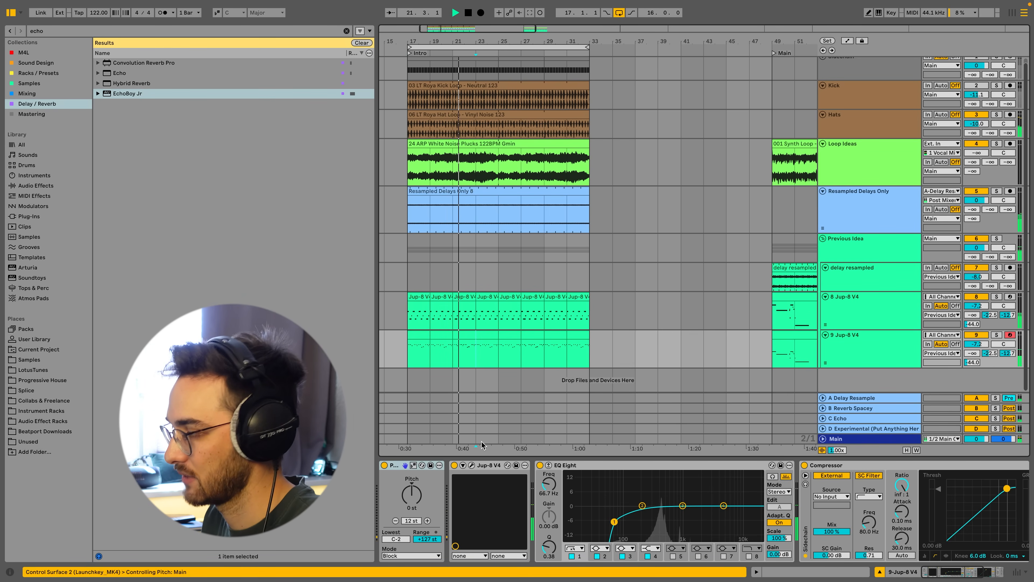
pyautogui.click(472, 465)
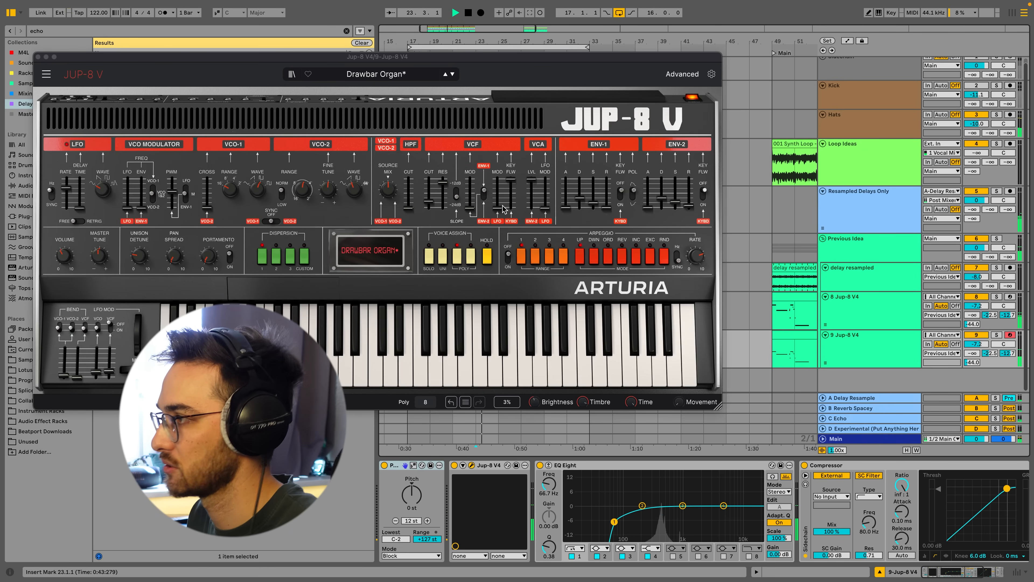
pyautogui.click(431, 205)
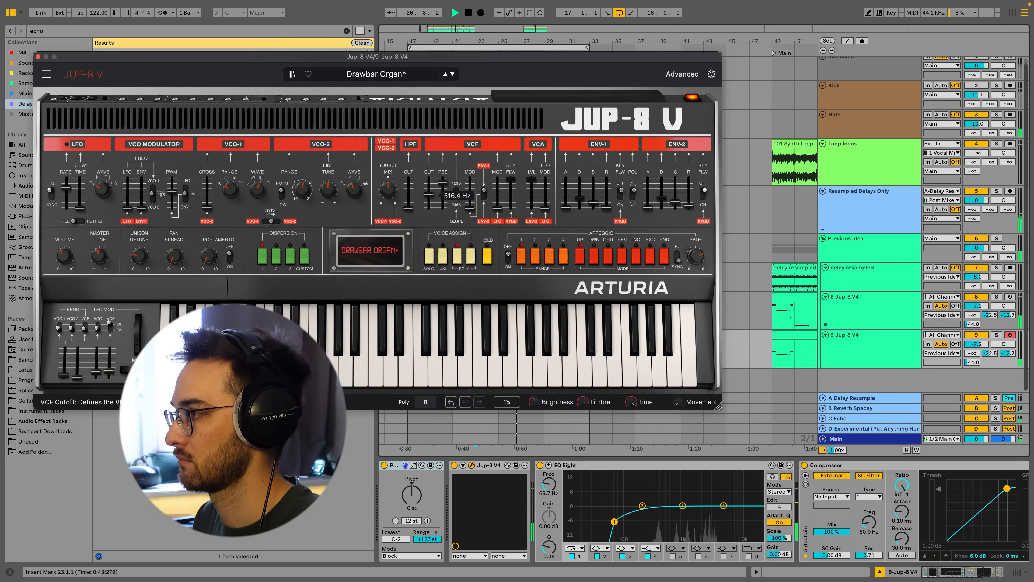
pyautogui.click(675, 202)
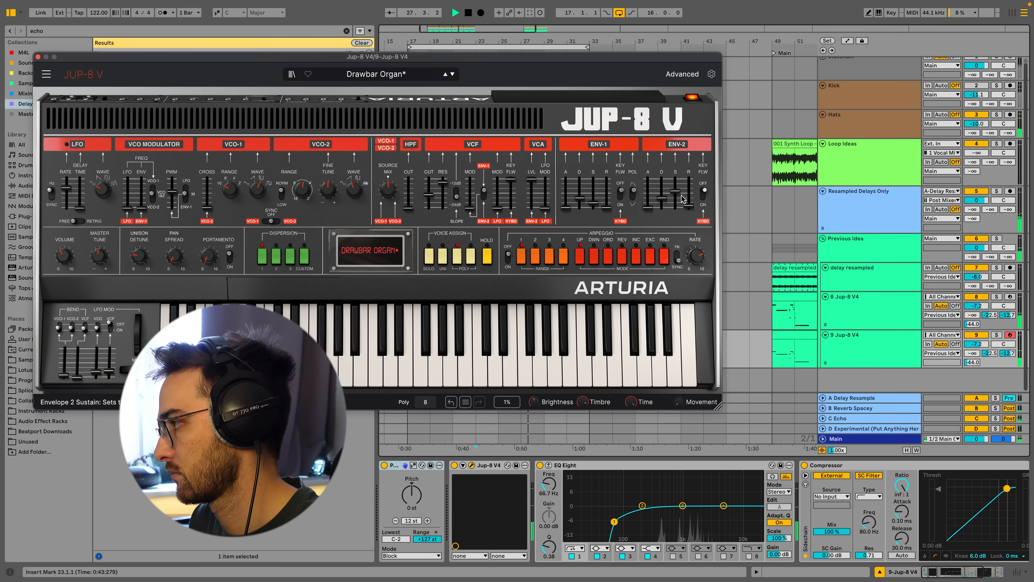
pyautogui.click(670, 200)
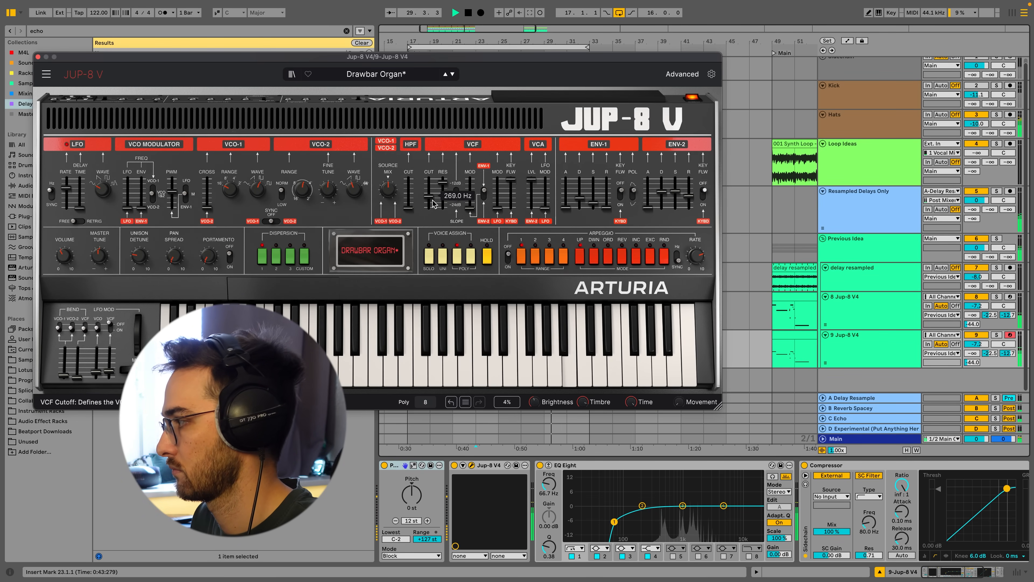
# Set the 9 Jup-8 V4 track's B Reverb Spacey send to 0.0 dB and nudge the Jup-8 VCF resonance.
pyautogui.moveTo(990, 353); pyautogui.dragTo(989, 341)
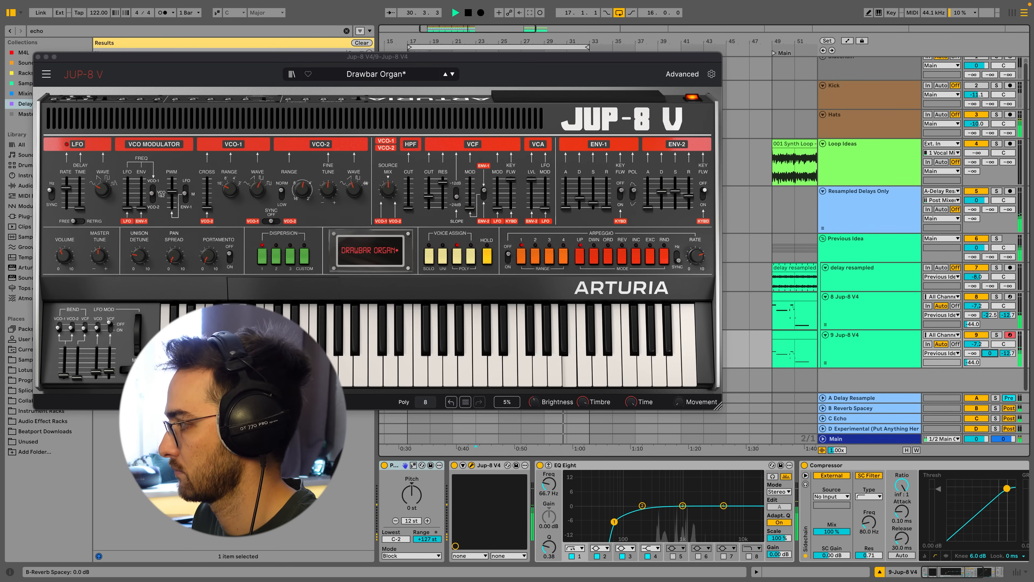
pyautogui.click(429, 196)
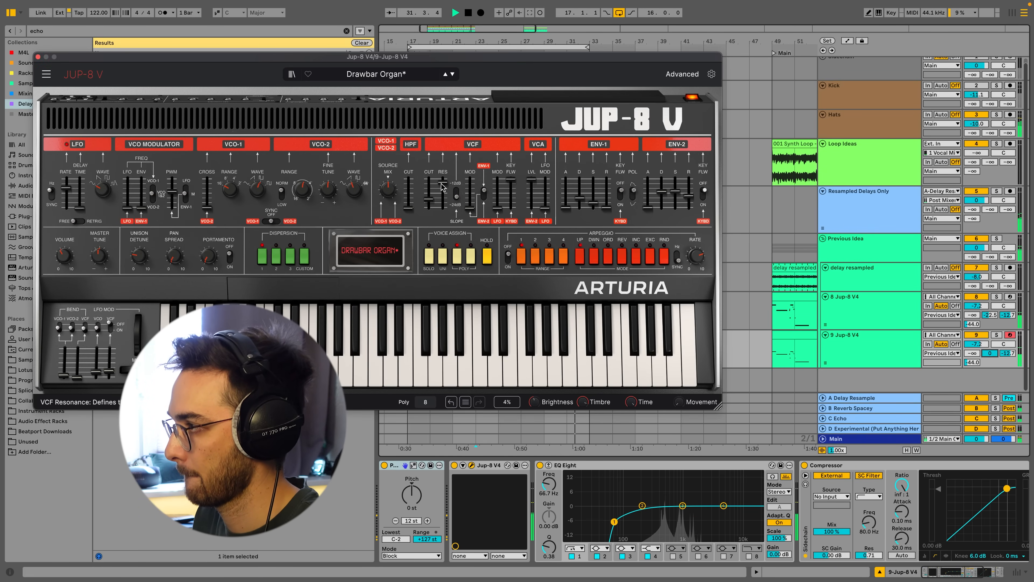
# Unmute the Kick track.
pyautogui.scroll(1, 926, 189)
pyautogui.click(976, 90)
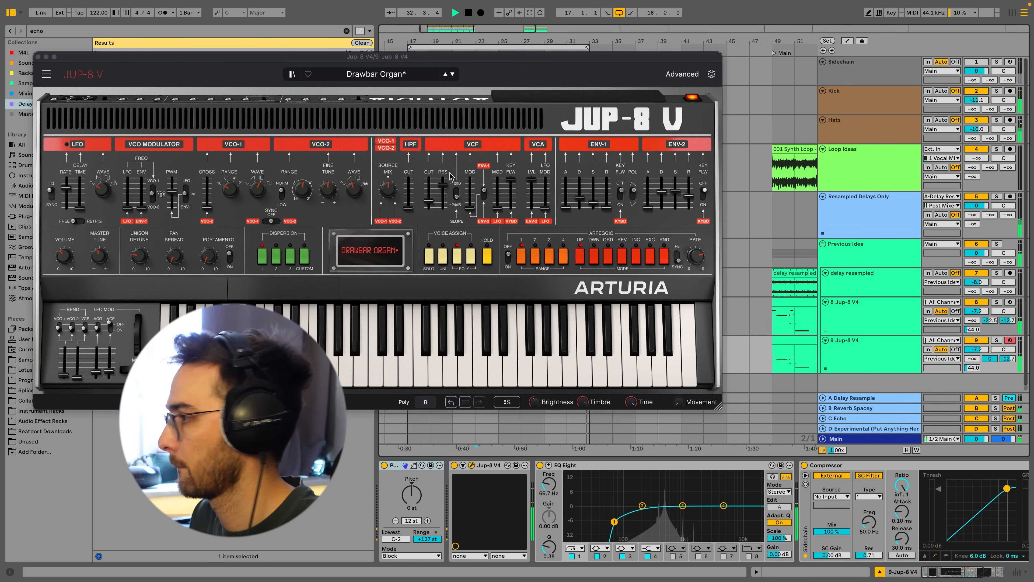
# Nudge the VCF cutoff on the 9 Jup-8 V4 track's Jup-8 V and close the plugin window.
pyautogui.click(435, 200)
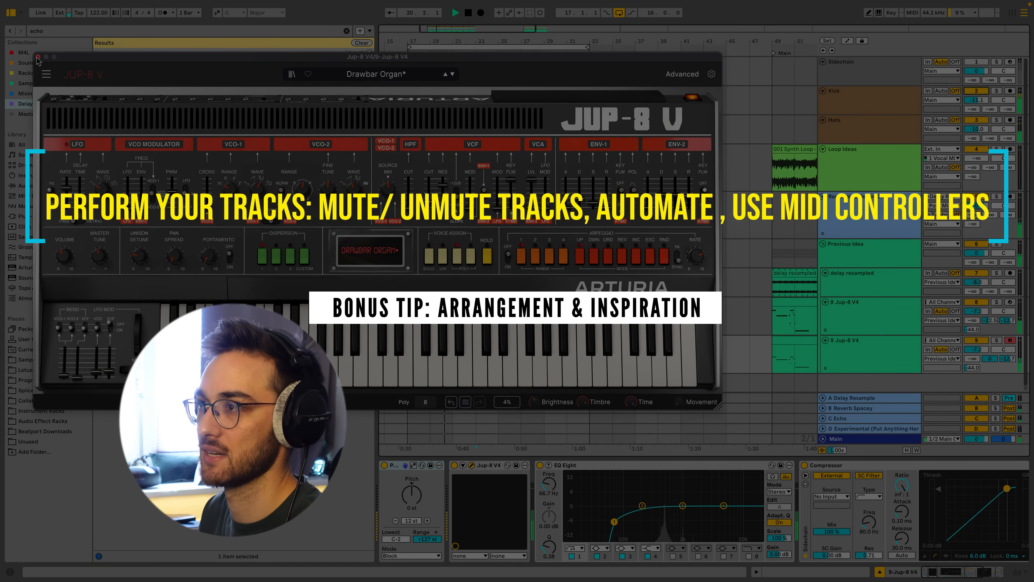
pyautogui.click(37, 57)
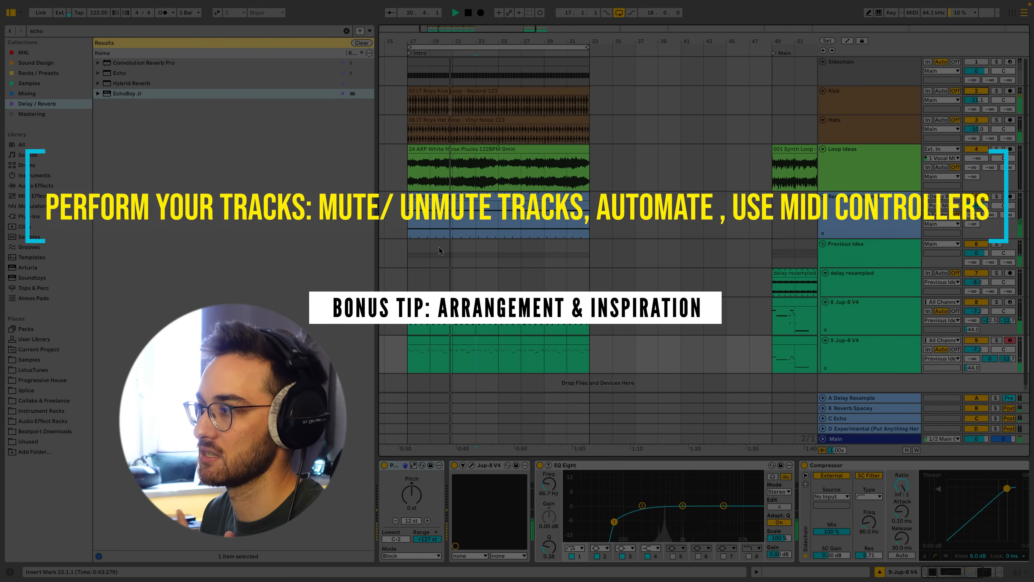
pyautogui.click(420, 250)
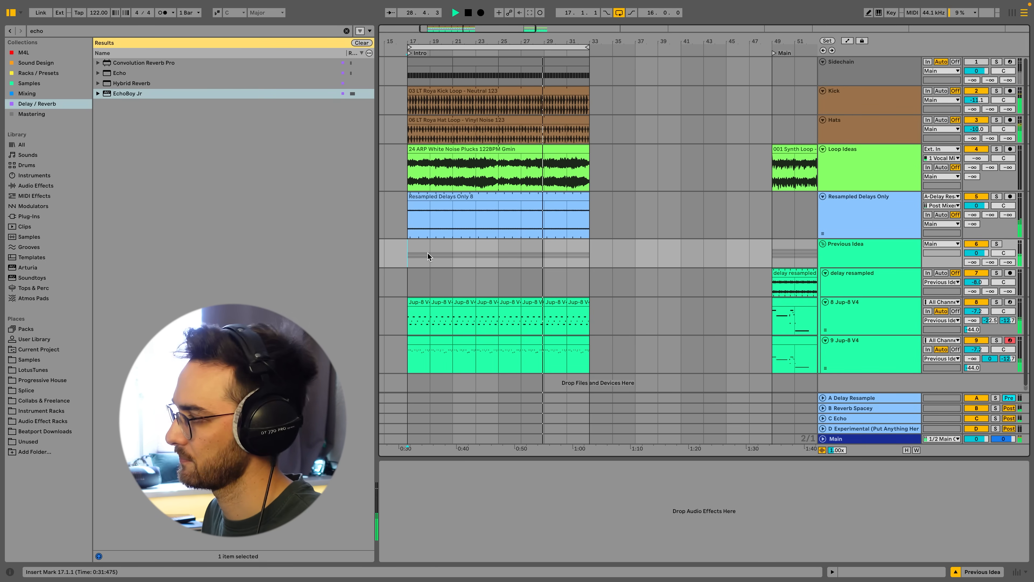
pyautogui.click(868, 364)
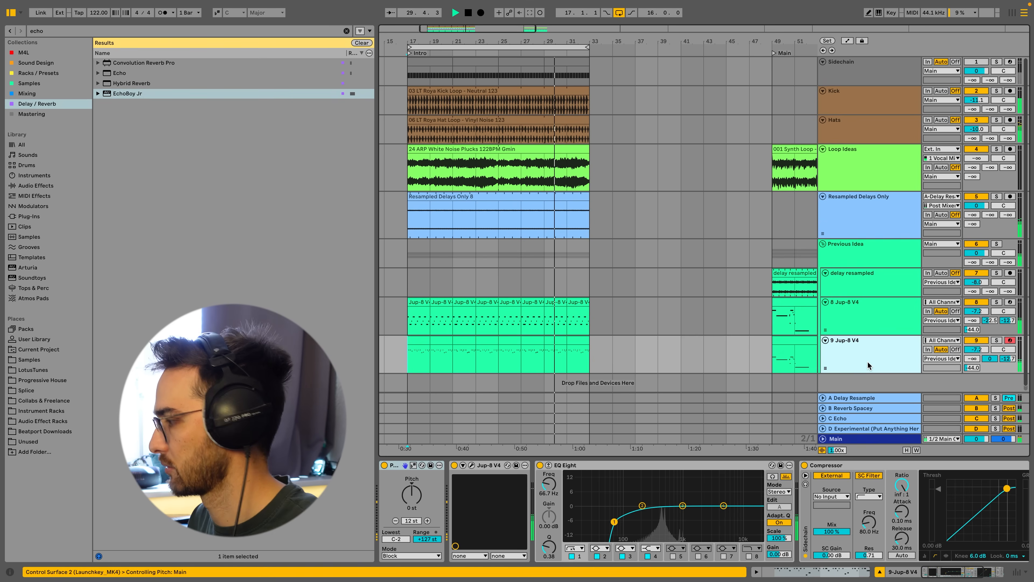
pyautogui.click(472, 465)
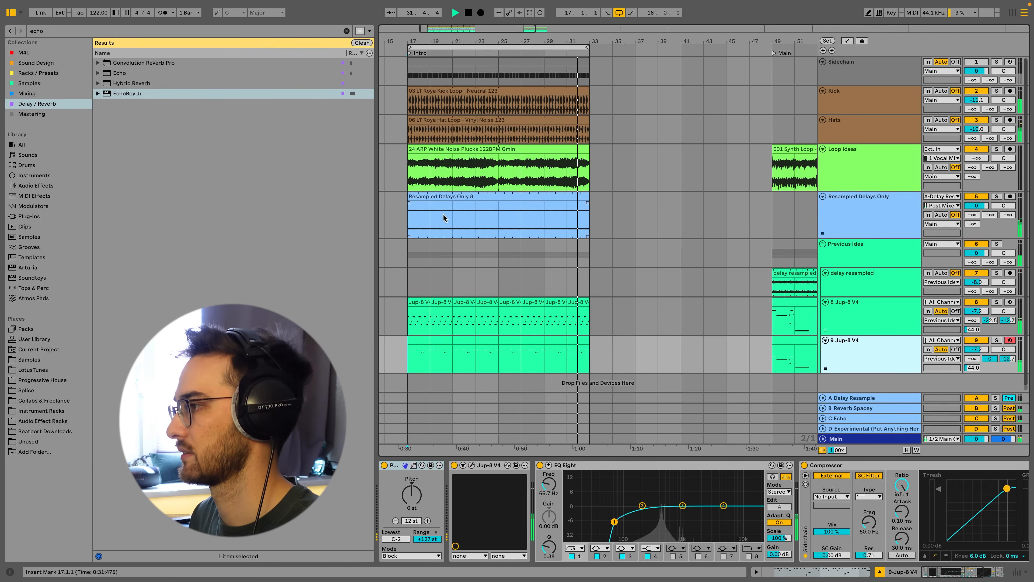
pyautogui.click(499, 228)
pyautogui.click(506, 216)
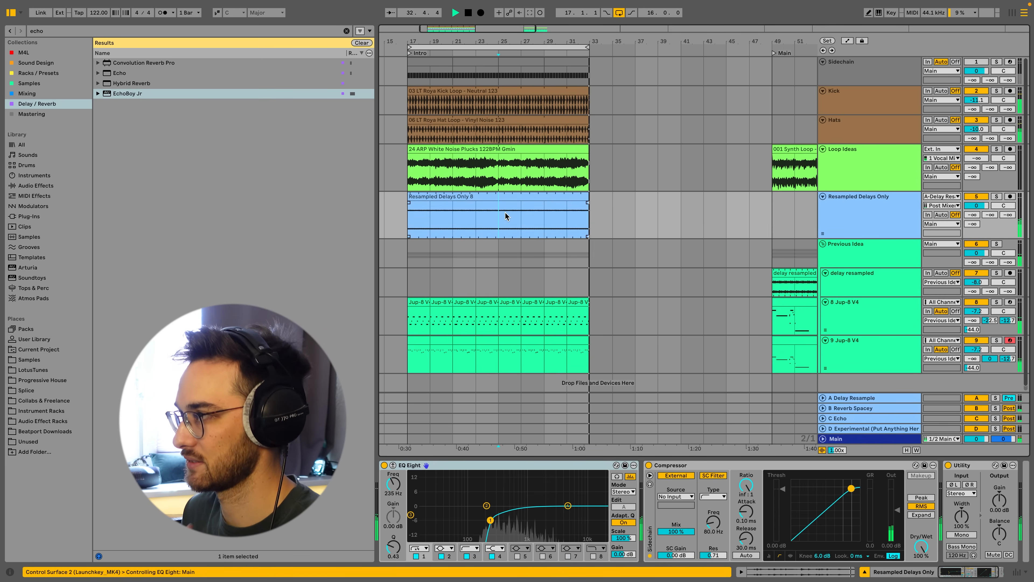
# Zoom out the arrangement and copy the Intro's Kick and Hats clips into the Main section at bar 49.
pyautogui.moveTo(503, 42); pyautogui.dragTo(502, 17)
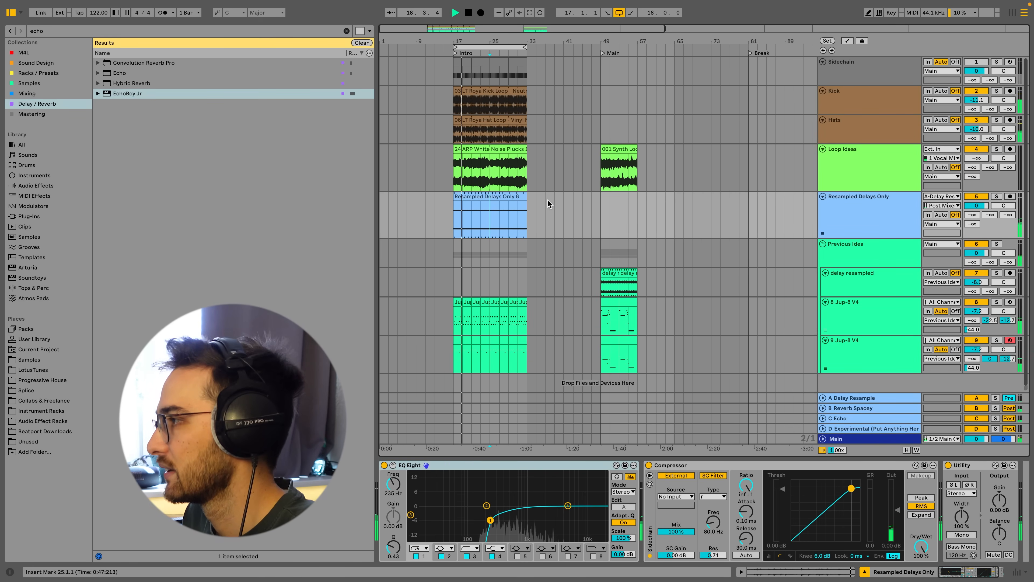
pyautogui.click(503, 120)
pyautogui.keyDown('shift'); pyautogui.click(502, 90); pyautogui.keyUp('shift')
pyautogui.moveTo(493, 91); pyautogui.dragTo(641, 98)
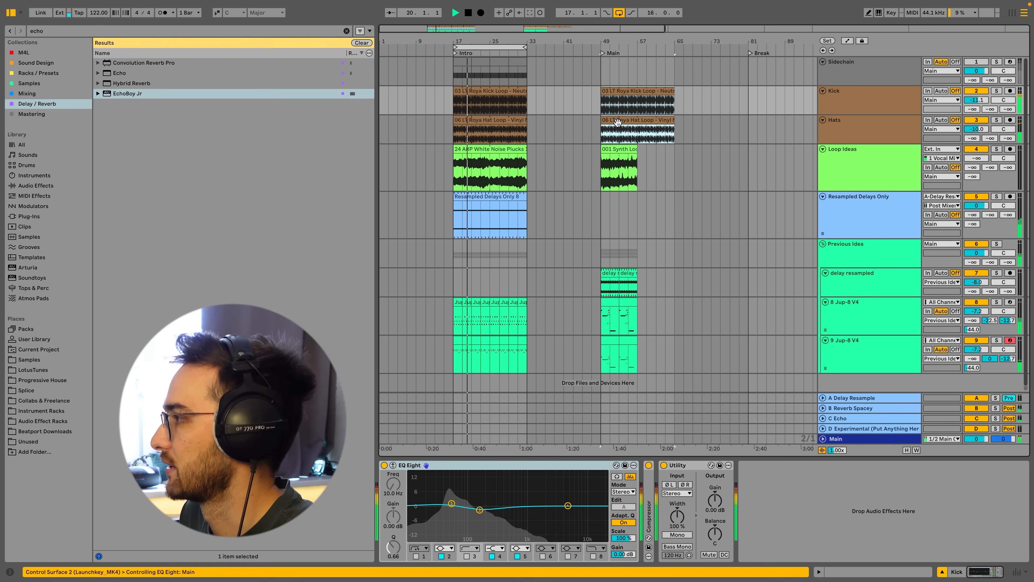
# Loop the Main section from bar 49 for eight bars and play it back.
pyautogui.click(629, 171)
pyautogui.press('space')
pyautogui.hotkey('ctrl', 'l')
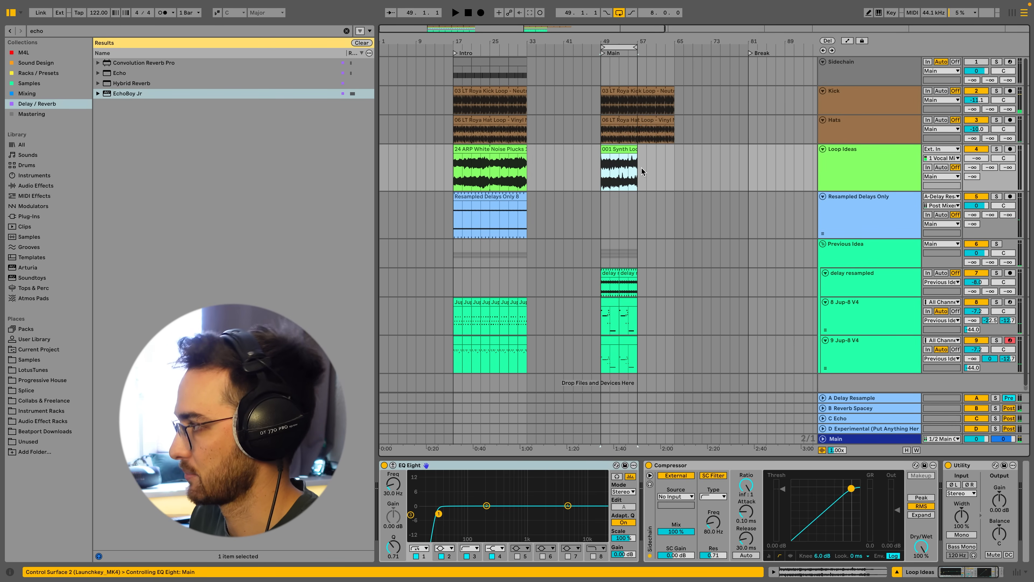
pyautogui.click(602, 253)
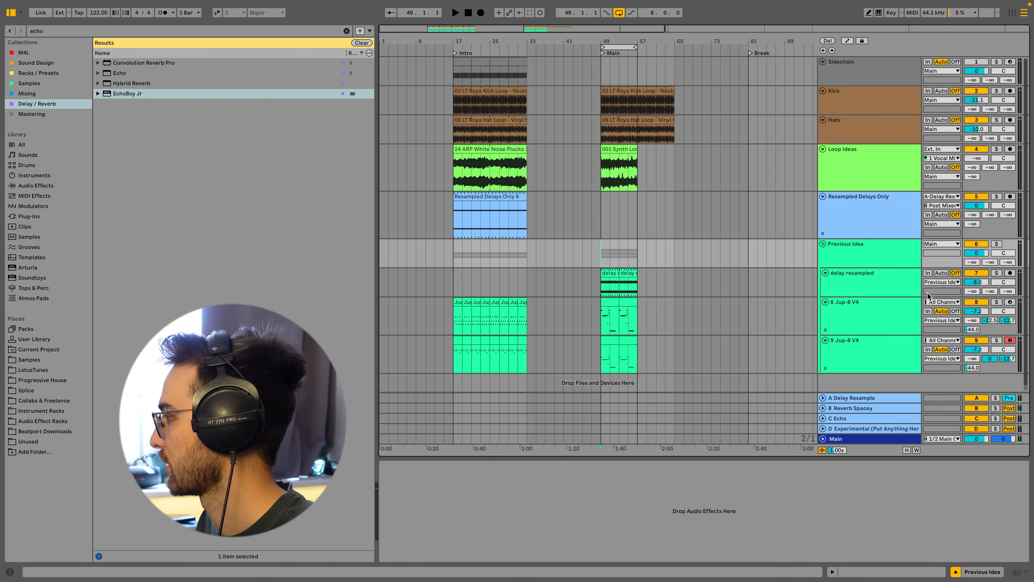
pyautogui.click(877, 357)
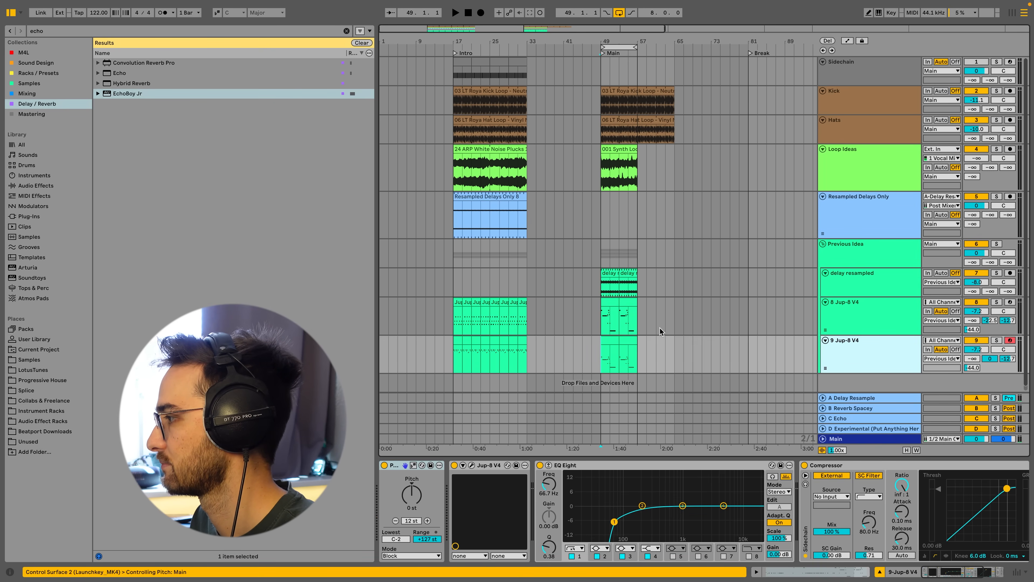
pyautogui.press('space')
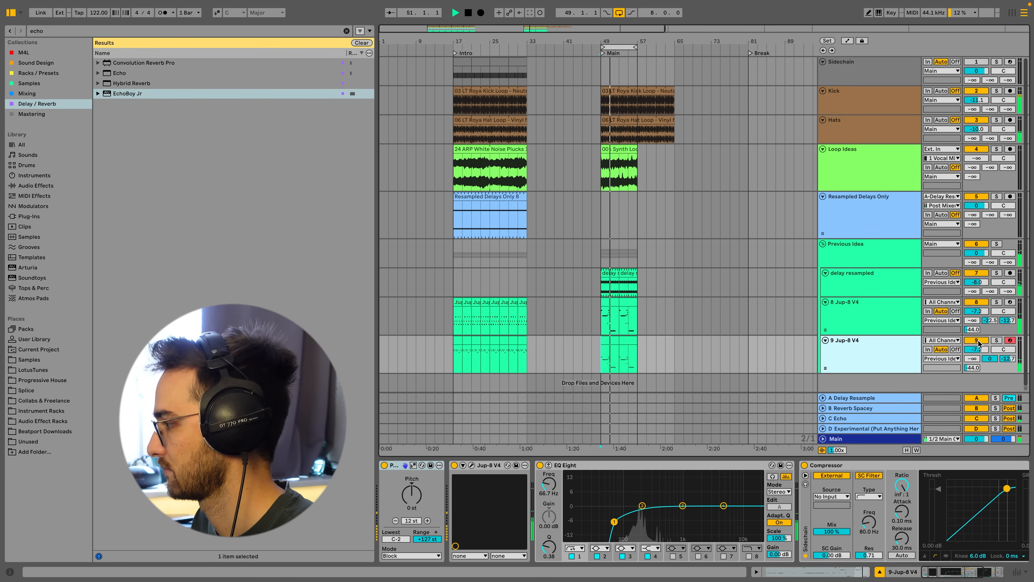
pyautogui.click(984, 313)
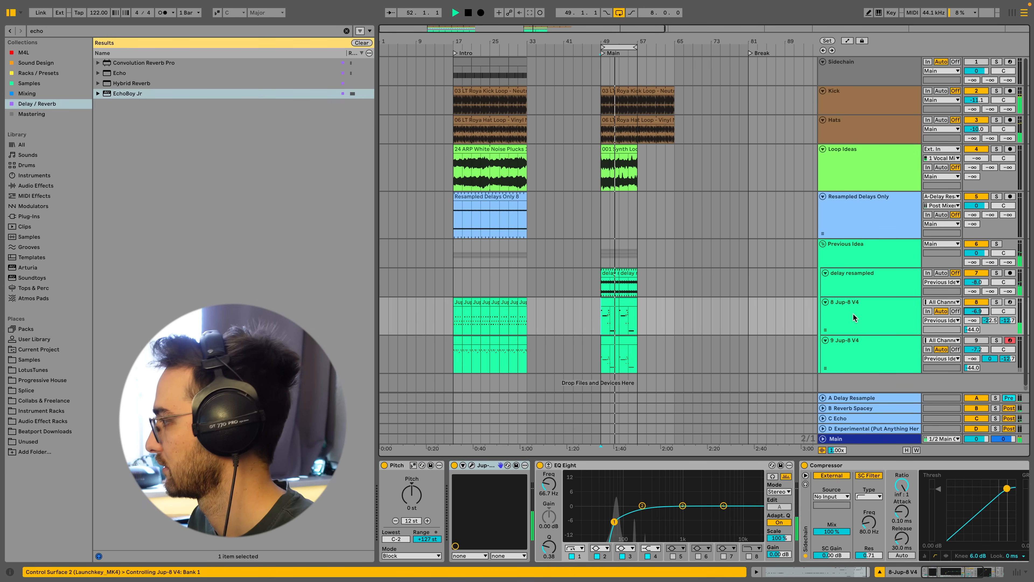
# Inspect the delay resampled clip in the Main section by toggling the clip detail view.
pyautogui.click(602, 161)
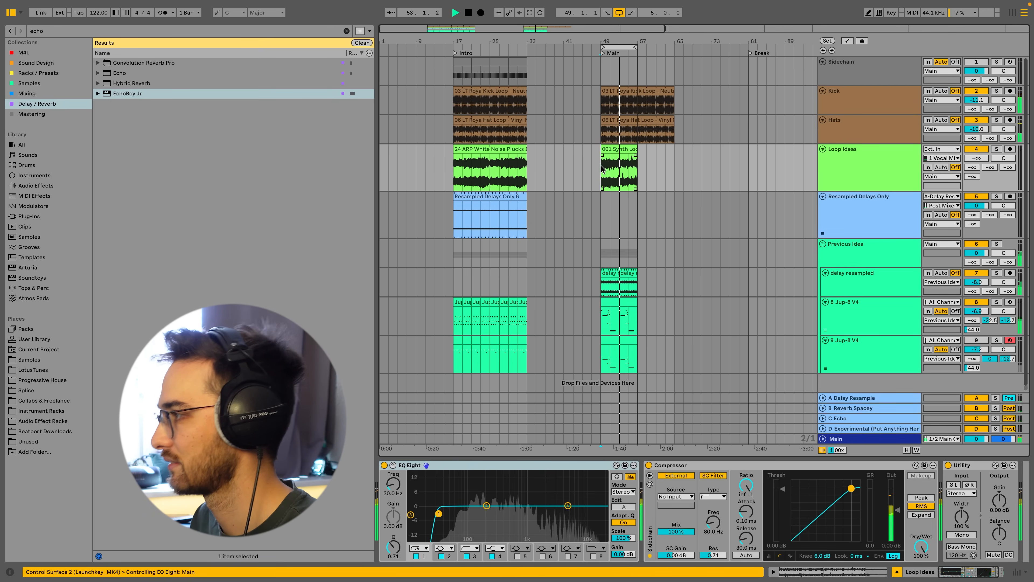
pyautogui.click(614, 272)
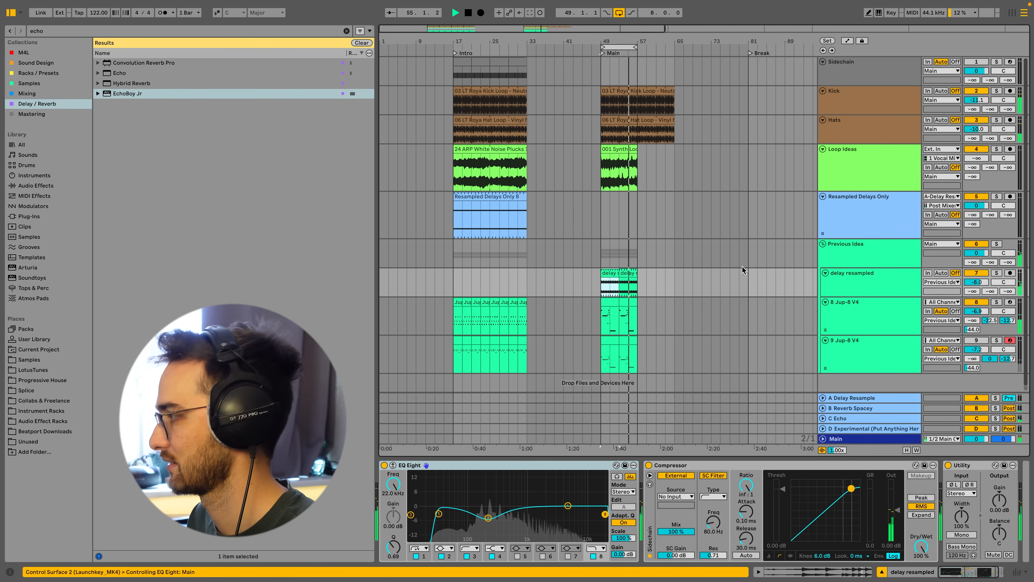
pyautogui.click(612, 272)
pyautogui.keyDown('shift'); pyautogui.click(627, 273); pyautogui.keyUp('shift')
pyautogui.hotkey('shift', 'Tab')
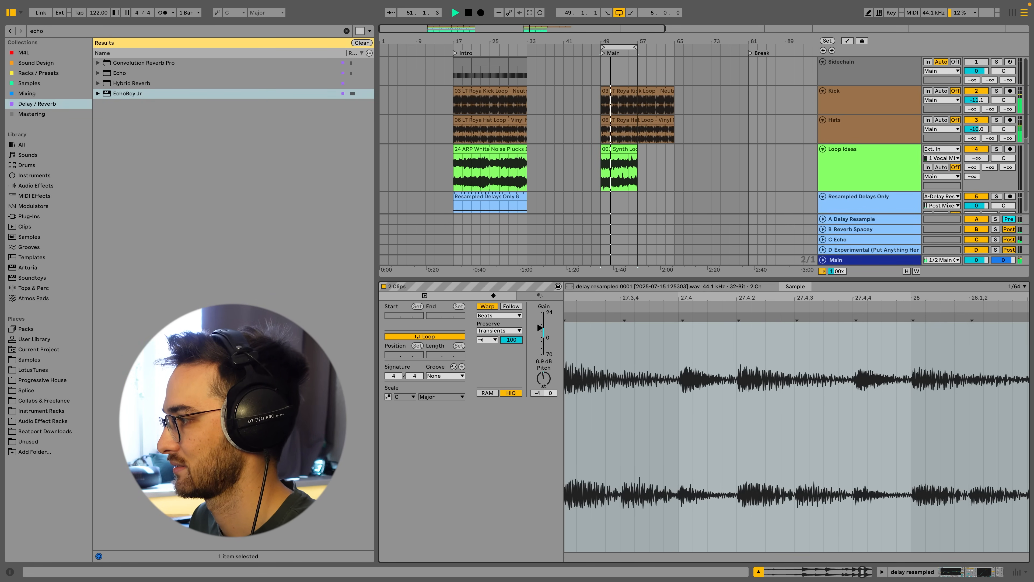
pyautogui.hotkey('shift', 'Tab')
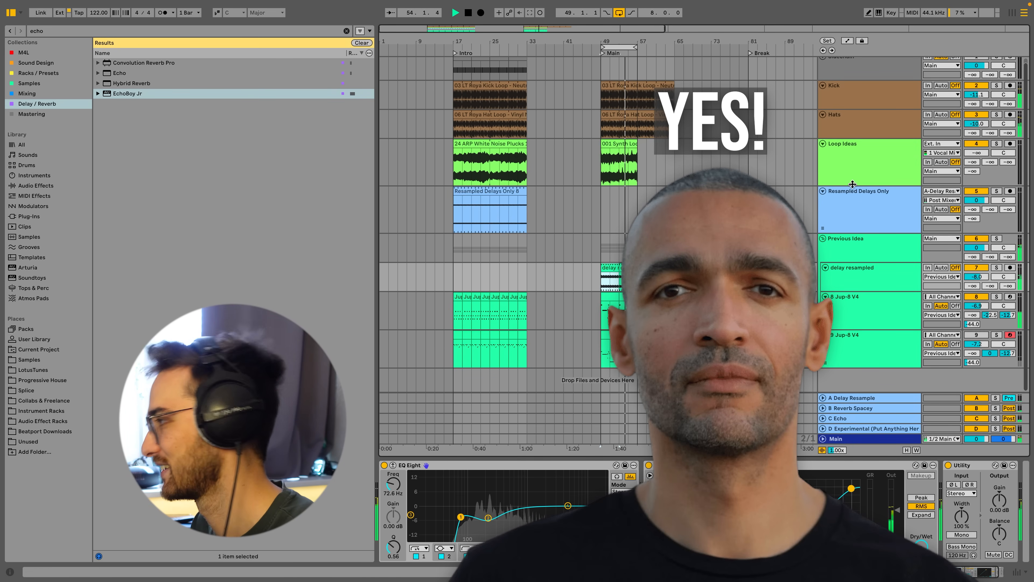
# Open the 8 Jup-8 V4 track's Jup-8 V and sweep its VCF cutoff up and down during playback.
pyautogui.click(611, 298)
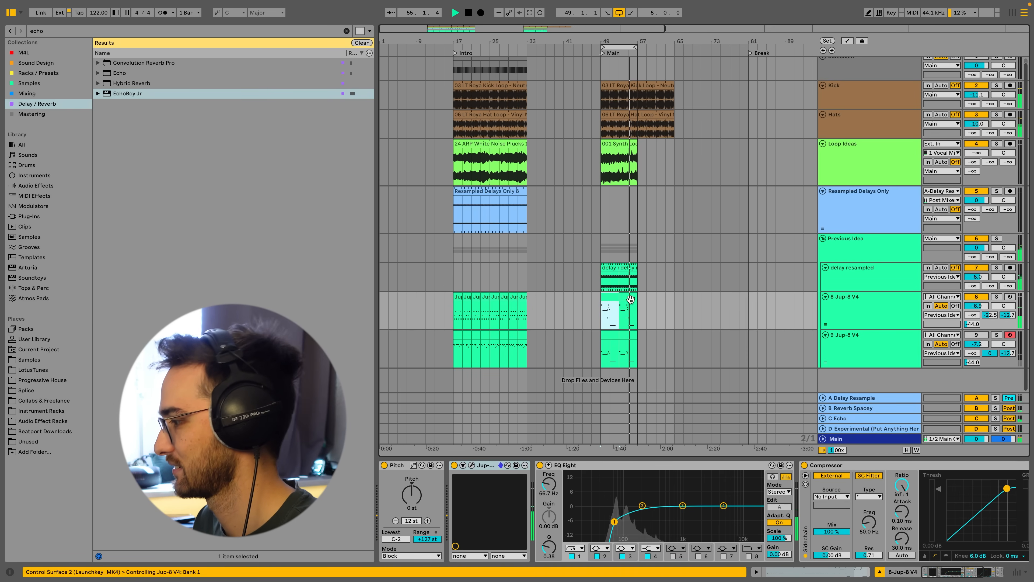
pyautogui.click(843, 92)
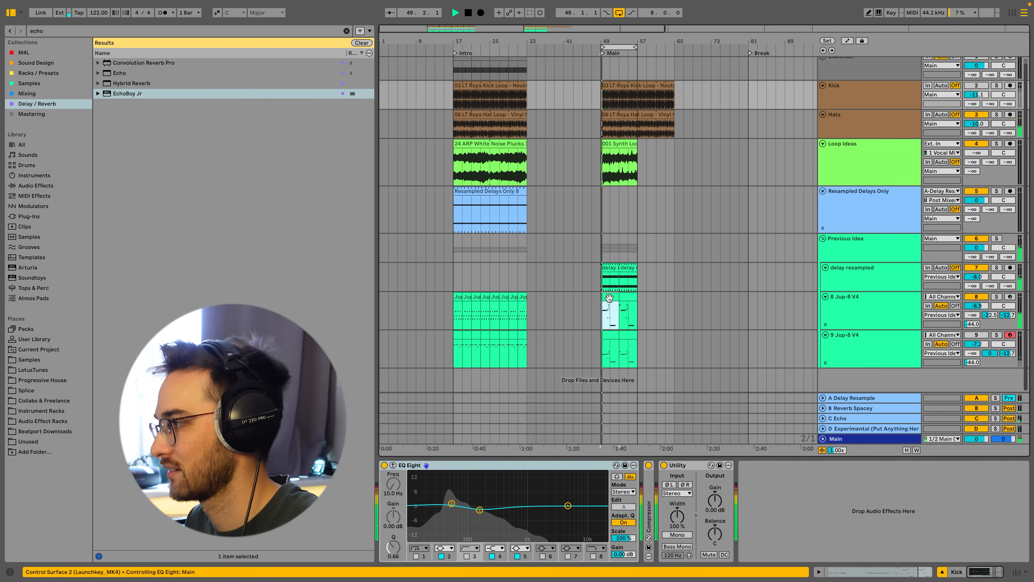
pyautogui.click(753, 308)
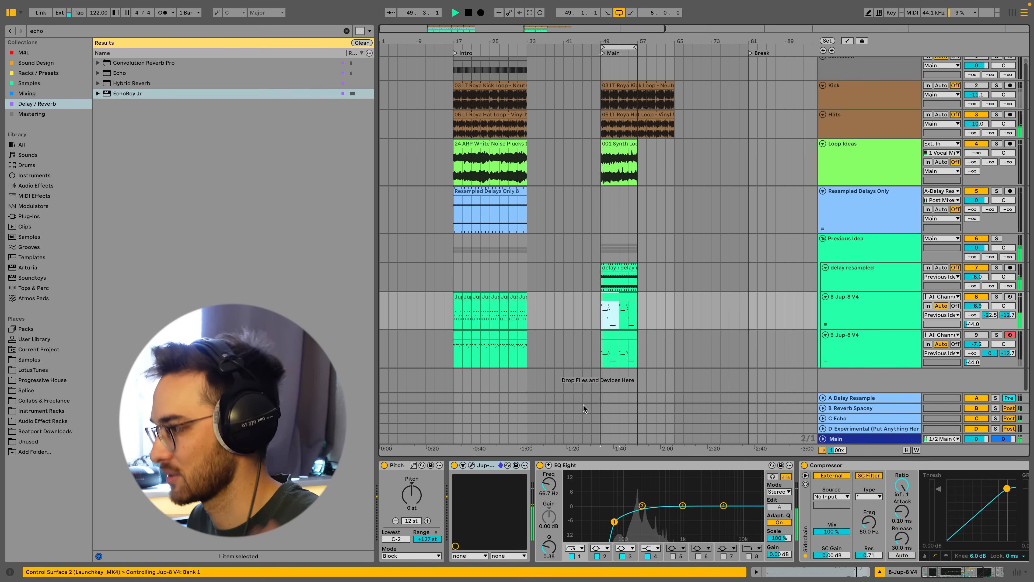
pyautogui.click(471, 466)
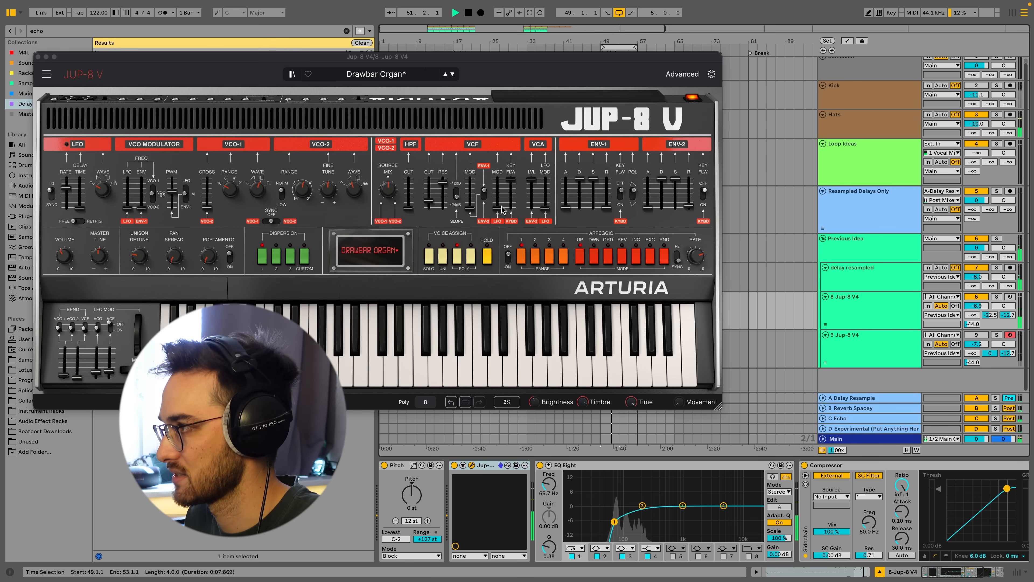
pyautogui.click(437, 198)
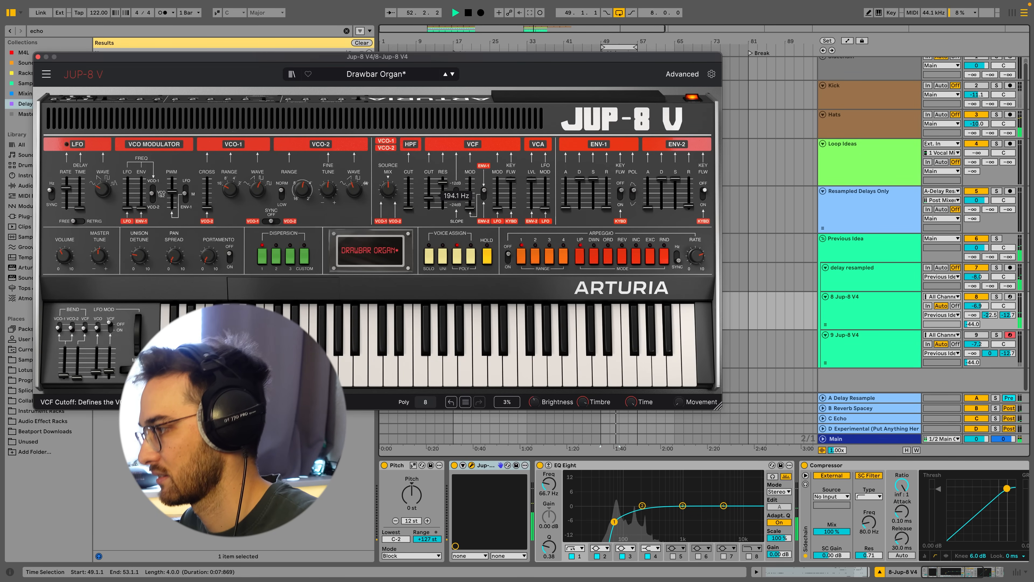
pyautogui.moveTo(428, 195); pyautogui.dragTo(429, 190)
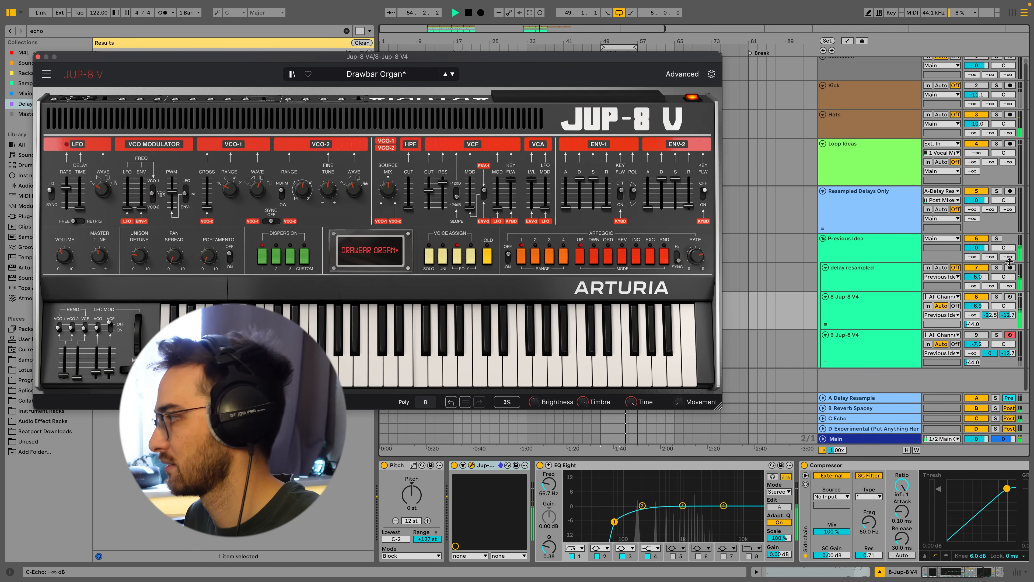
pyautogui.moveTo(990, 315); pyautogui.dragTo(990, 285)
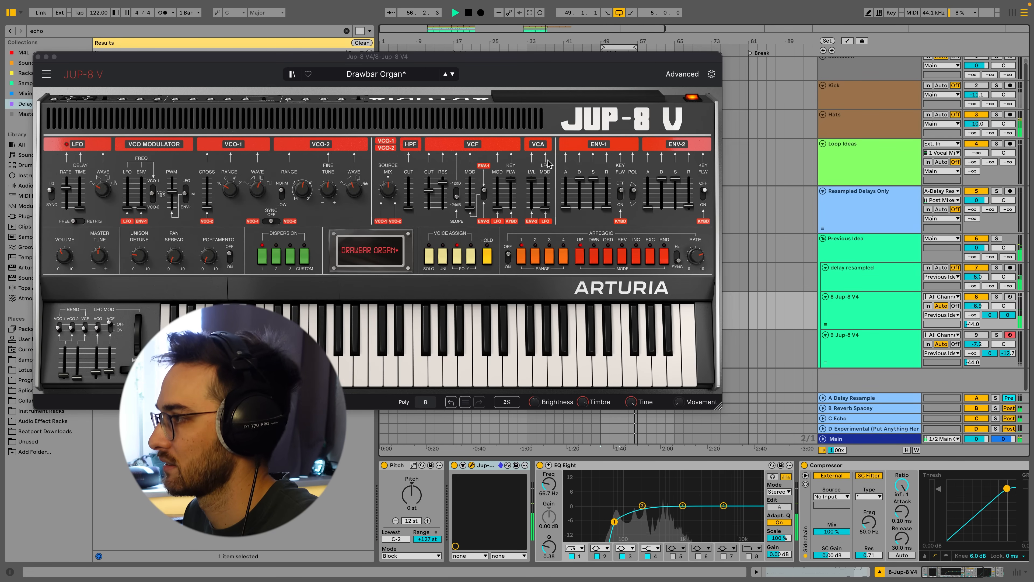
pyautogui.moveTo(429, 190); pyautogui.dragTo(429, 185)
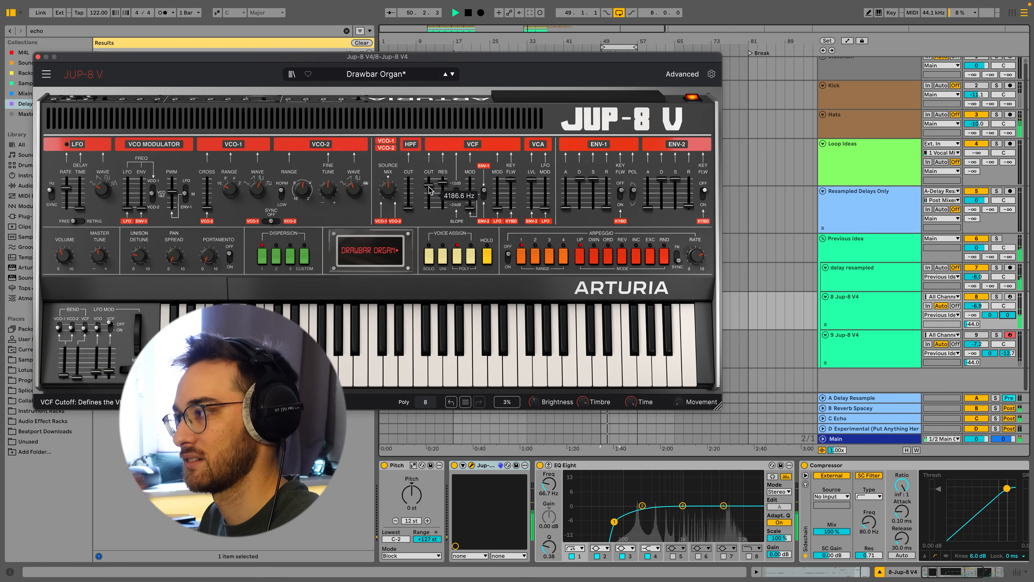
pyautogui.moveTo(430, 190); pyautogui.dragTo(430, 191)
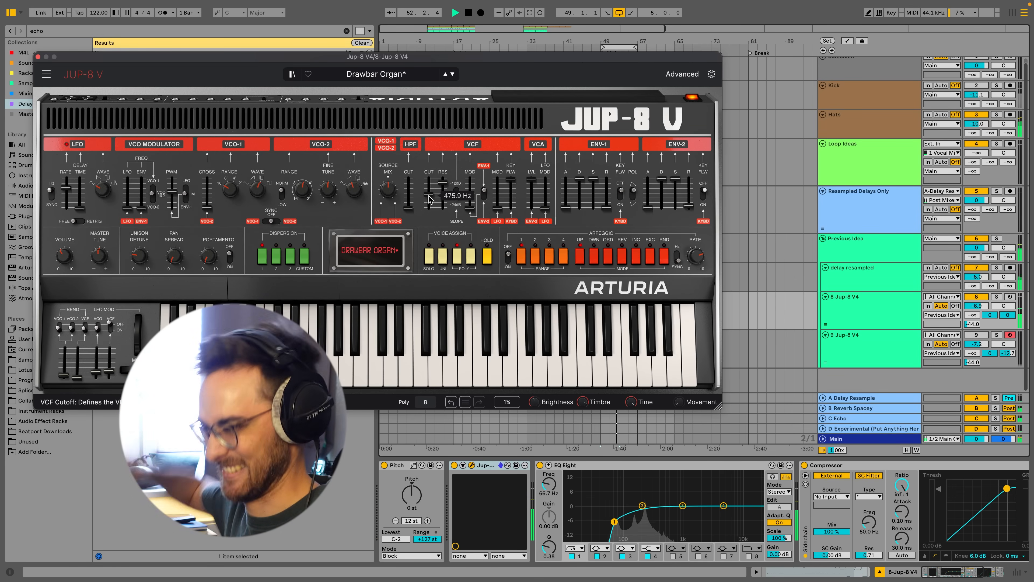
# Set the 8 Jup-8 V4 track volume to about -6.9 dB, lower the VCF cutoff again, and close the plugin.
pyautogui.scroll(1, 849, 280)
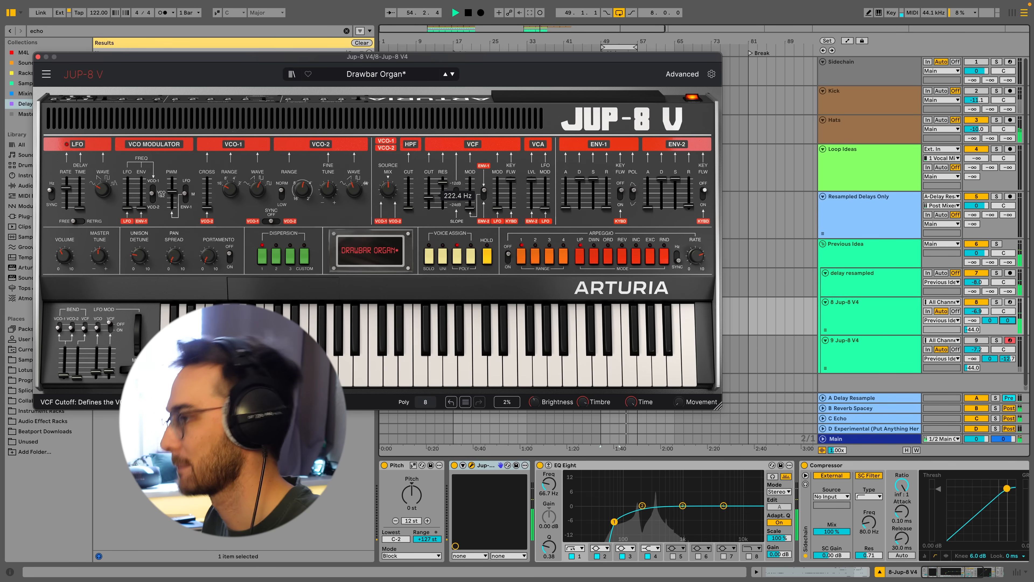
pyautogui.moveTo(429, 197); pyautogui.dragTo(443, 185)
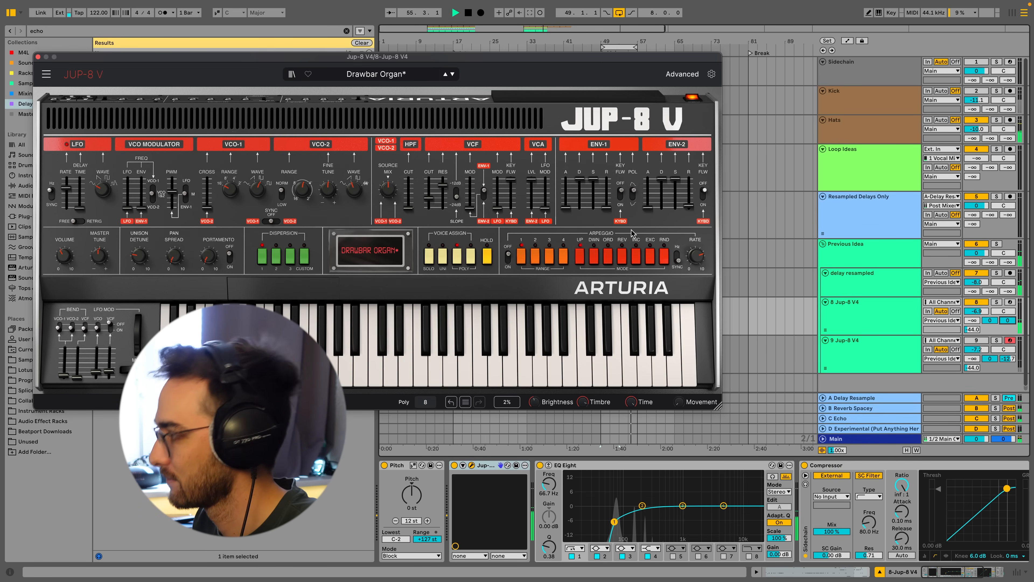
pyautogui.moveTo(992, 321); pyautogui.dragTo(992, 328)
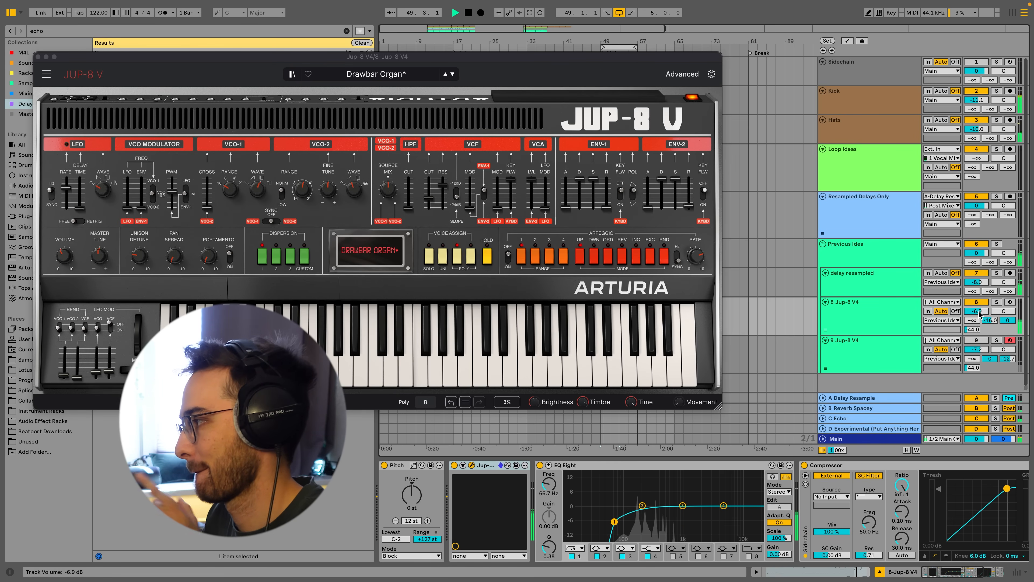
pyautogui.moveTo(429, 198); pyautogui.dragTo(429, 201)
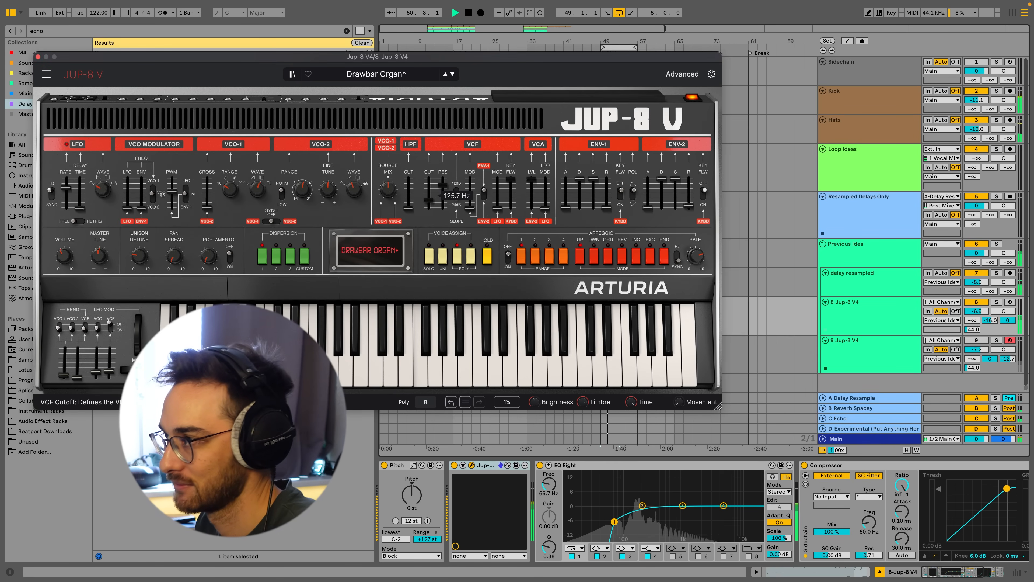
pyautogui.click(38, 56)
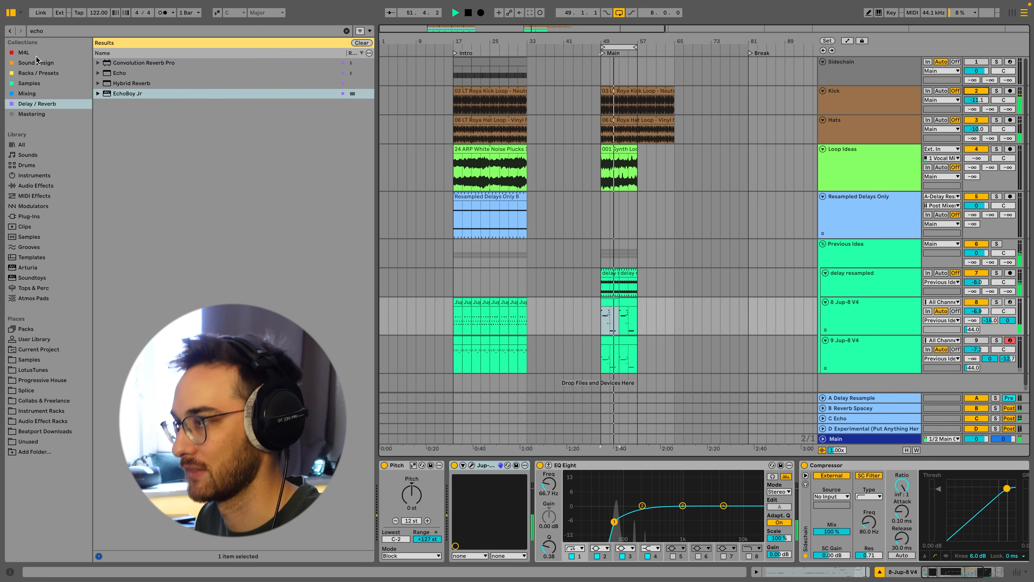
# Loop playback over the Intro section from bar 17 to bar 33.
pyautogui.click(455, 255)
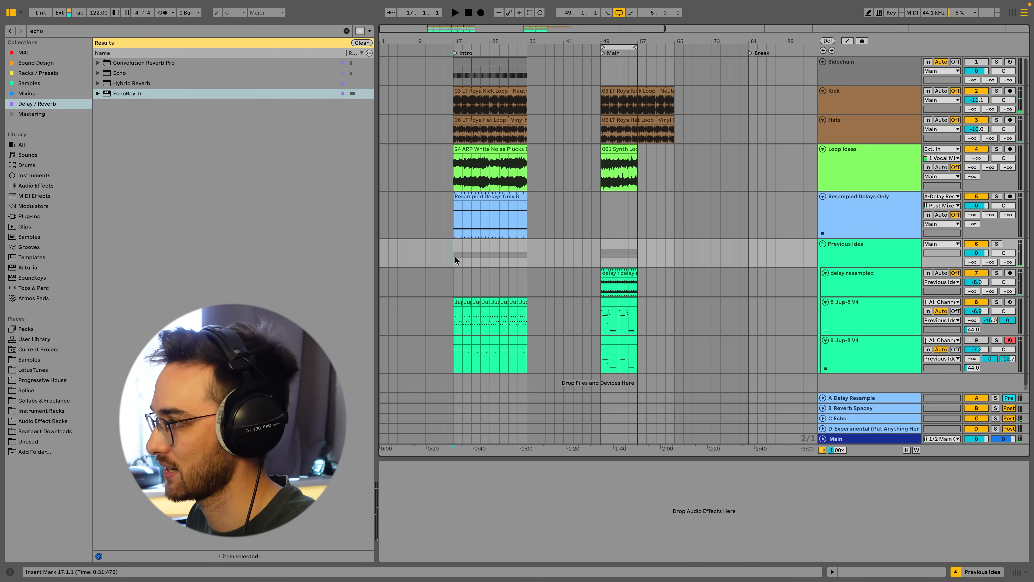
pyautogui.press('space')
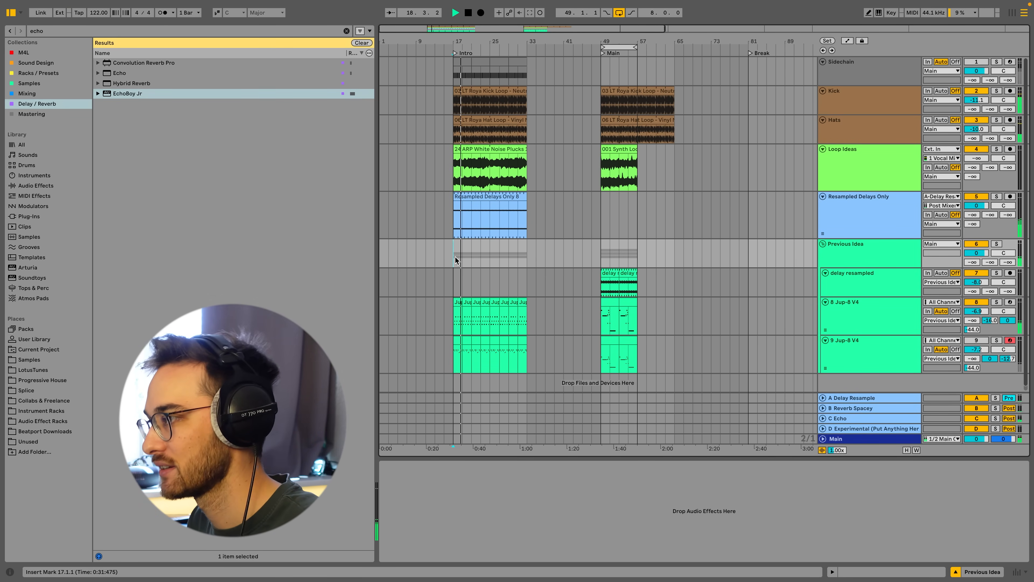
pyautogui.moveTo(455, 256); pyautogui.dragTo(528, 258)
pyautogui.hotkey('ctrl', 'l')
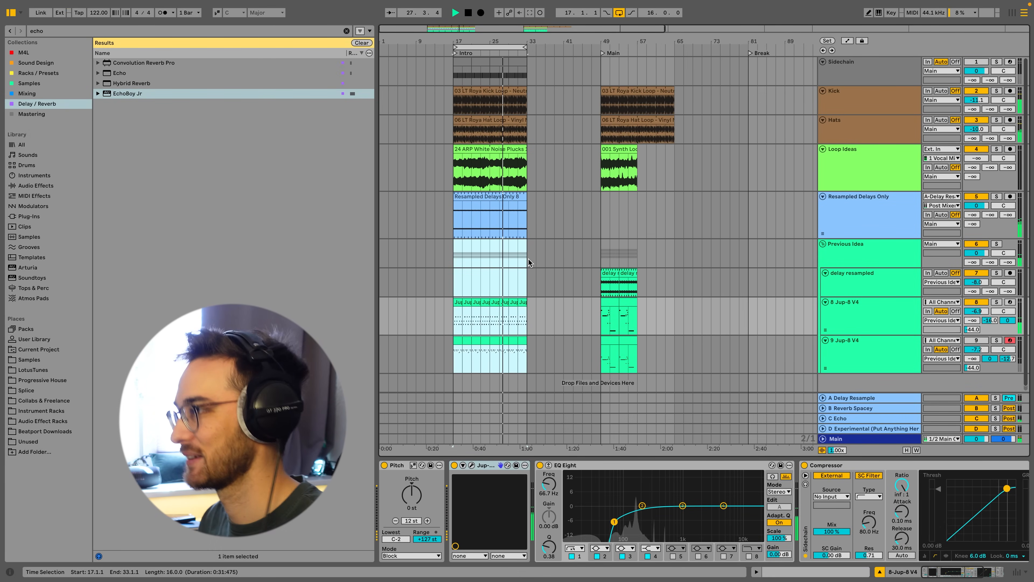
pyautogui.click(451, 249)
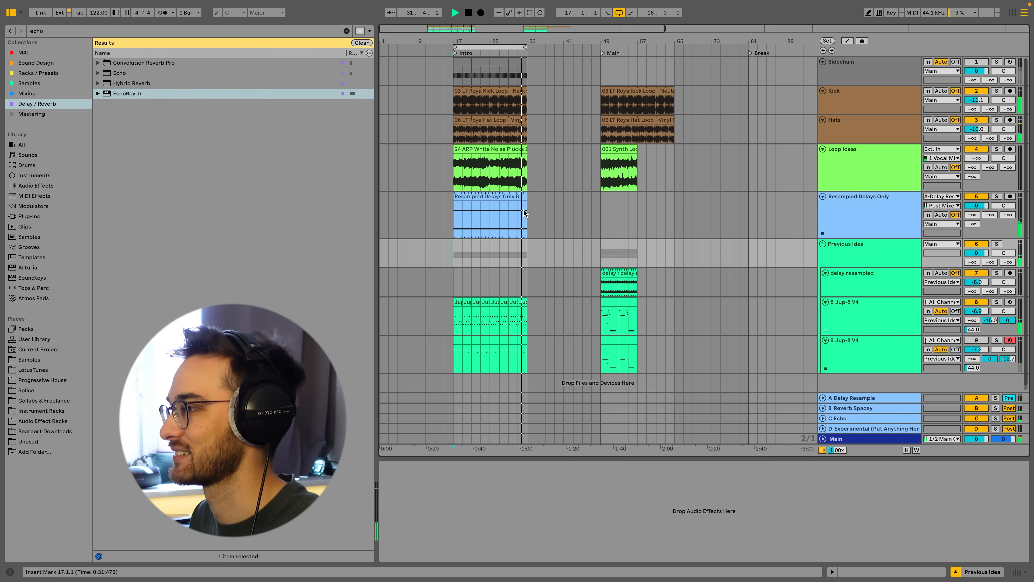
# Clear the browser search and browse the LotusTunes folder's Eclipse - Progressive House presets.
pyautogui.click(346, 31)
pyautogui.click(448, 250)
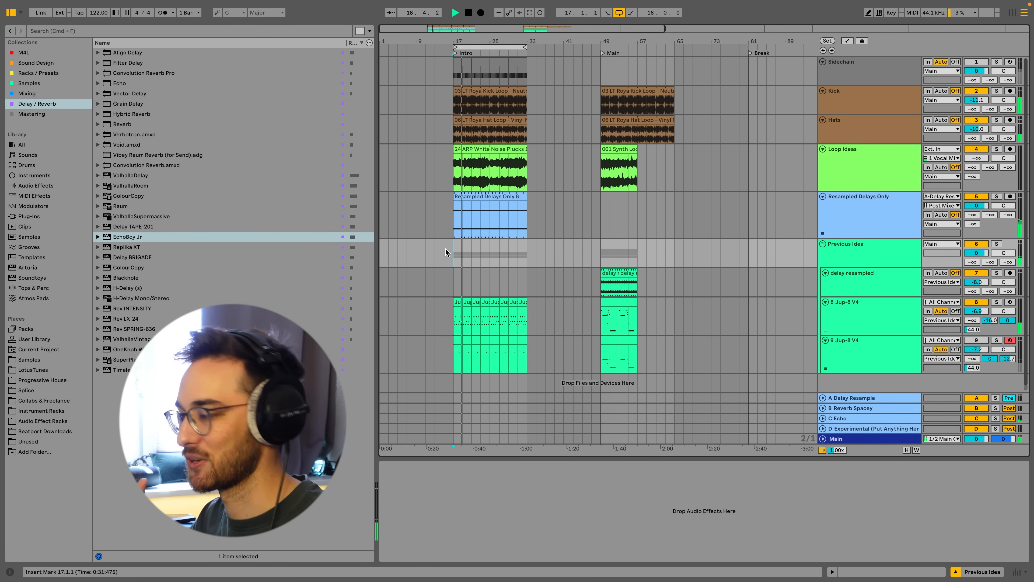
pyautogui.click(43, 373)
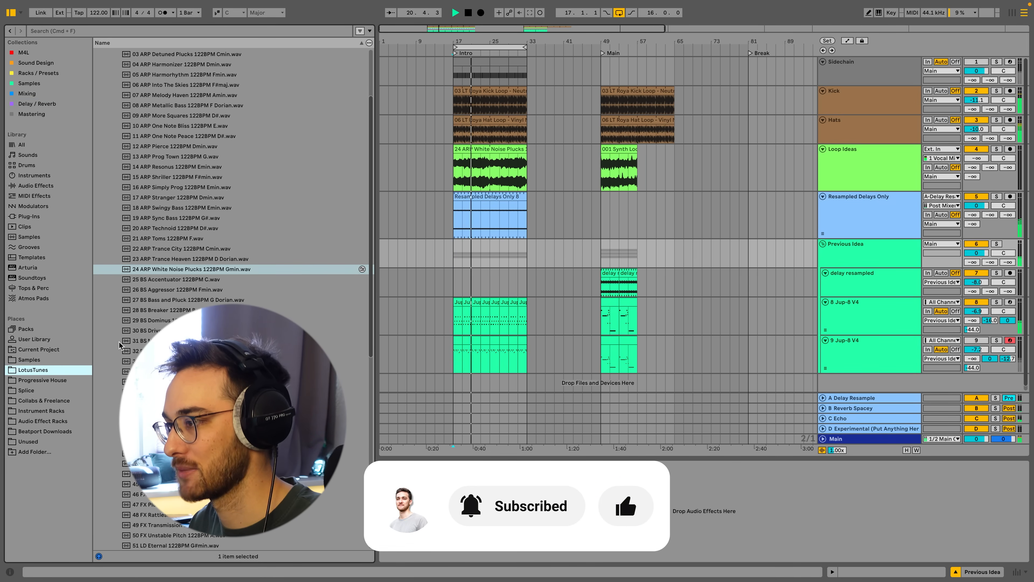
pyautogui.scroll(4, 122, 204)
pyautogui.click(111, 114)
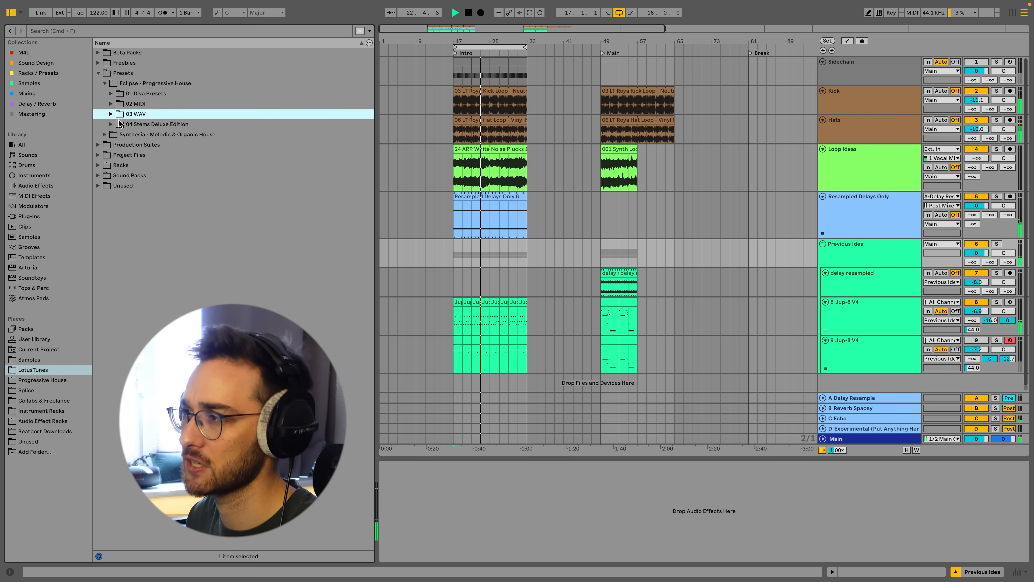
pyautogui.click(112, 115)
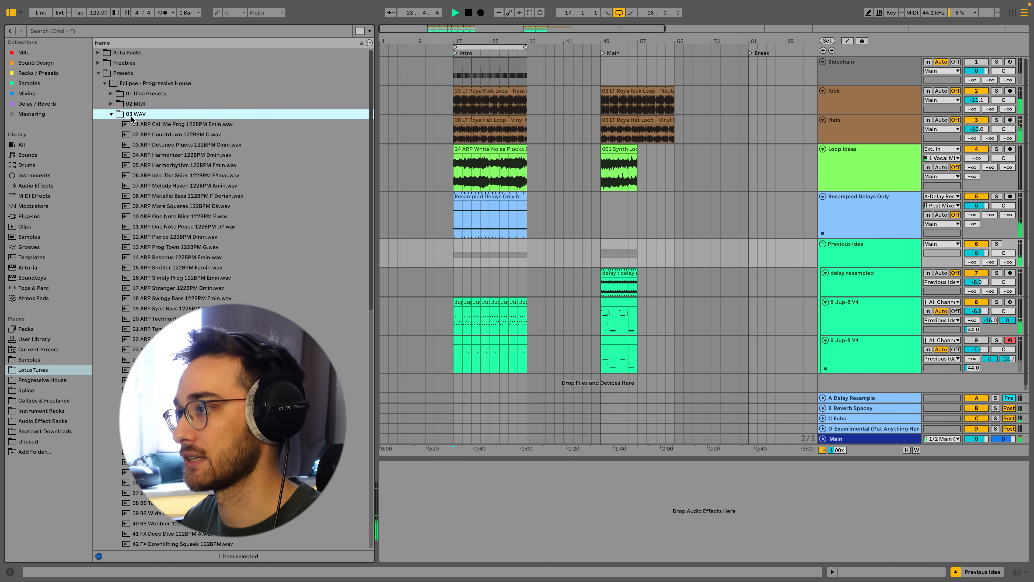
pyautogui.click(111, 115)
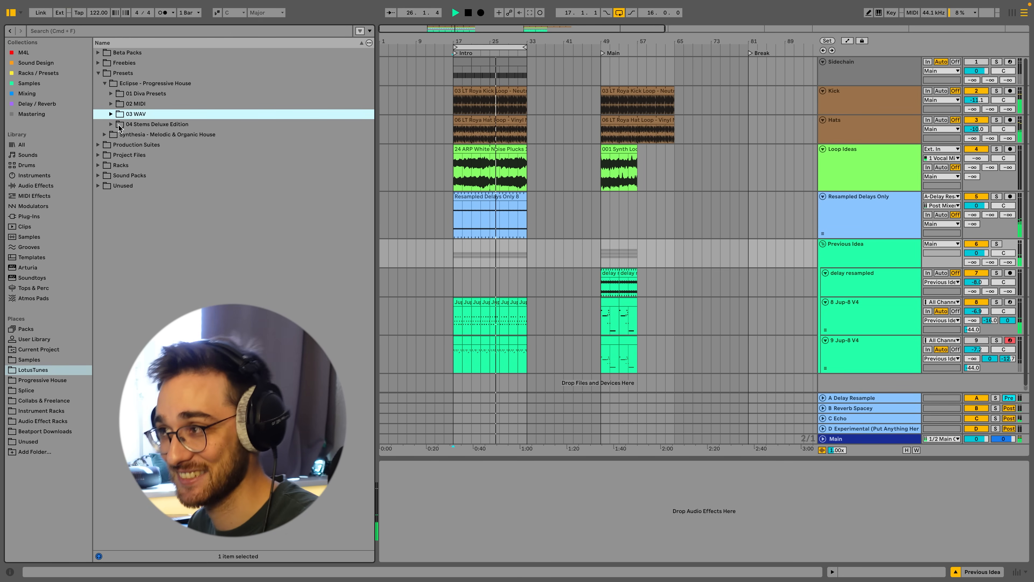
# Browse the Production Suites and Sound Packs folders in LotusTunes, opening LotusTunes - Prog Organica.
pyautogui.click(98, 145)
pyautogui.click(104, 93)
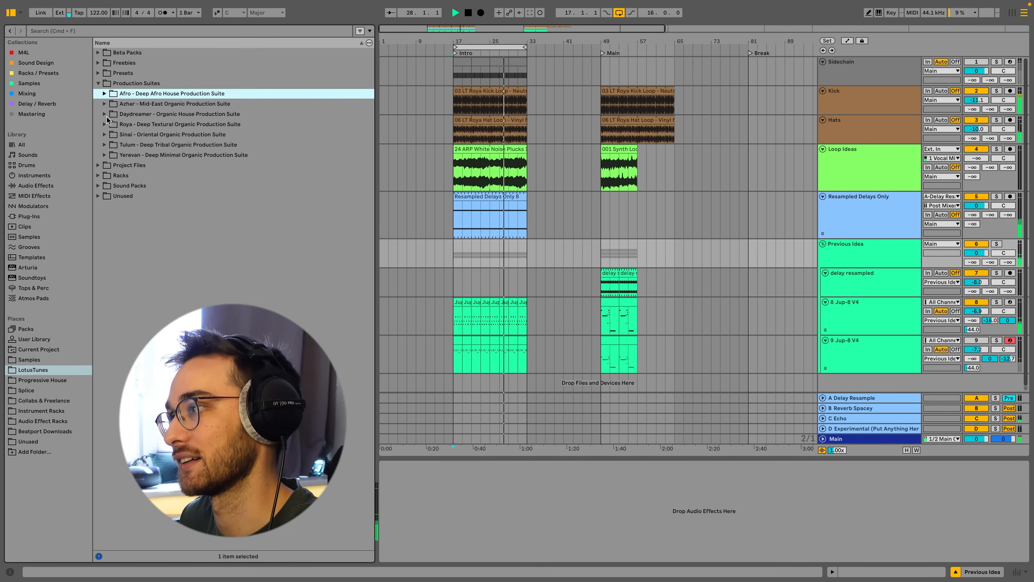
pyautogui.click(122, 125)
pyautogui.click(105, 124)
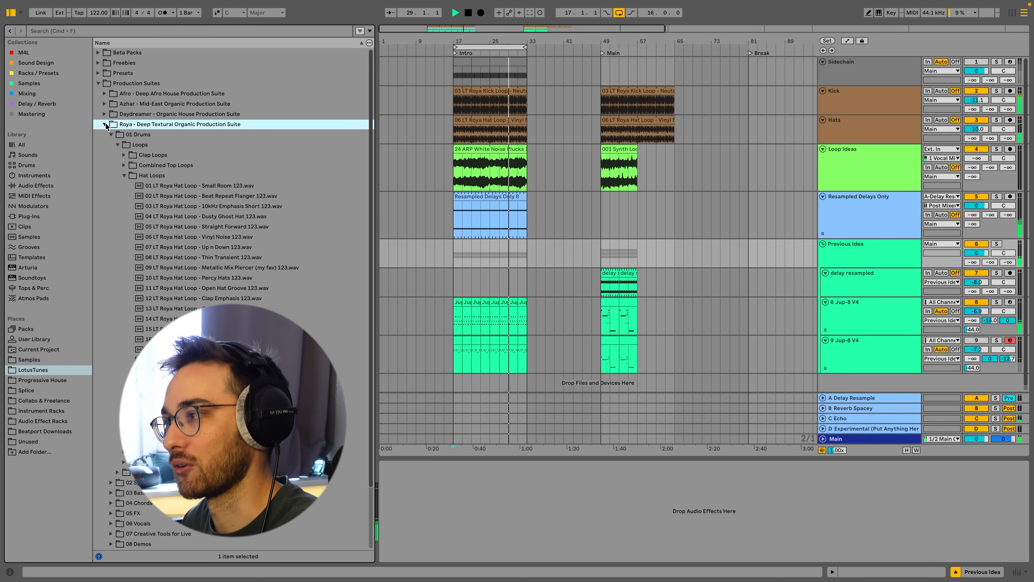
pyautogui.click(124, 176)
pyautogui.click(111, 135)
pyautogui.click(105, 124)
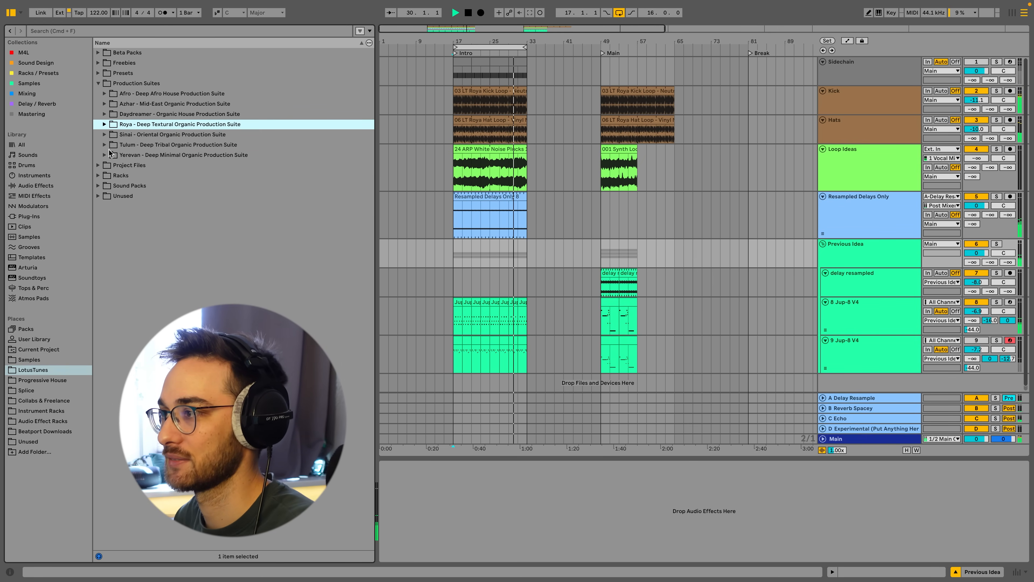
pyautogui.click(98, 186)
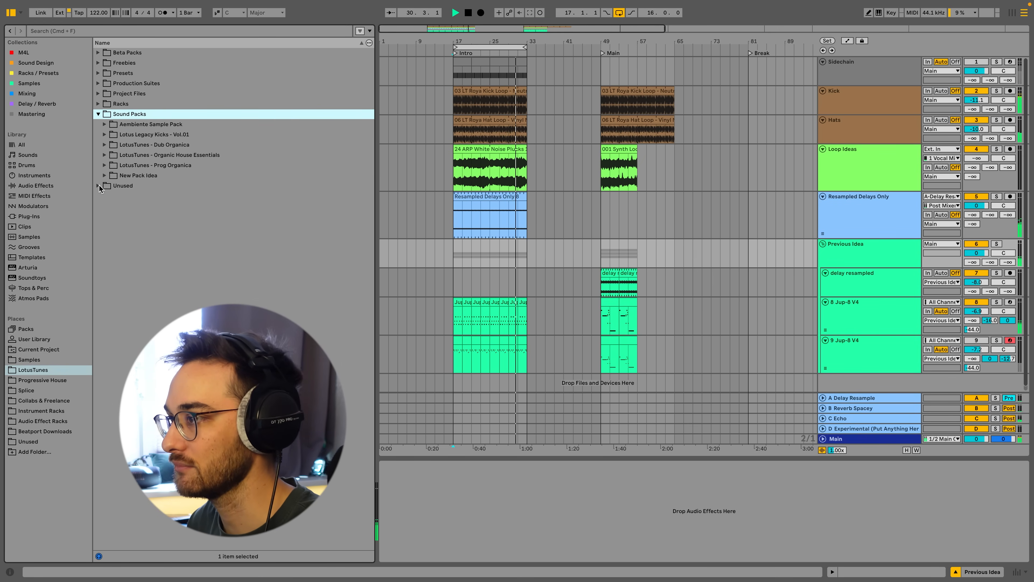
pyautogui.click(104, 165)
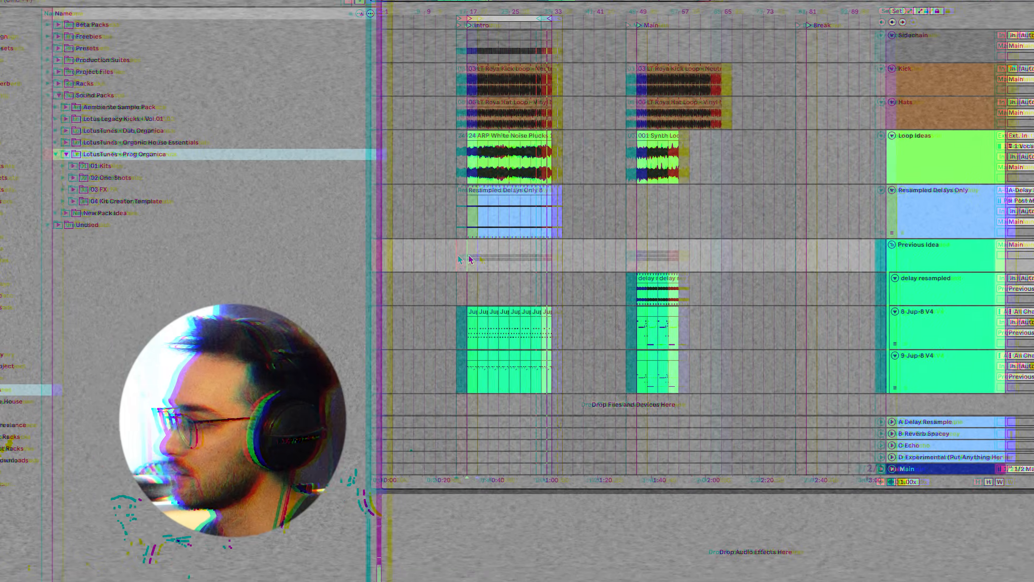